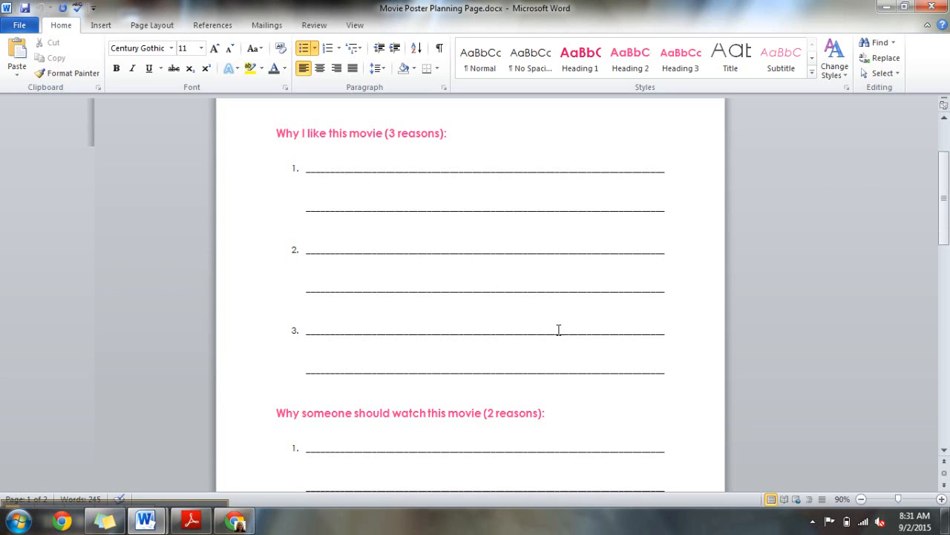
- Review the movie poster planning page through the reasons sections and the project checklist, and minimize it
{"action": "left_click_drag", "start_coordinate": [946, 242], "coordinate": [947, 291]}
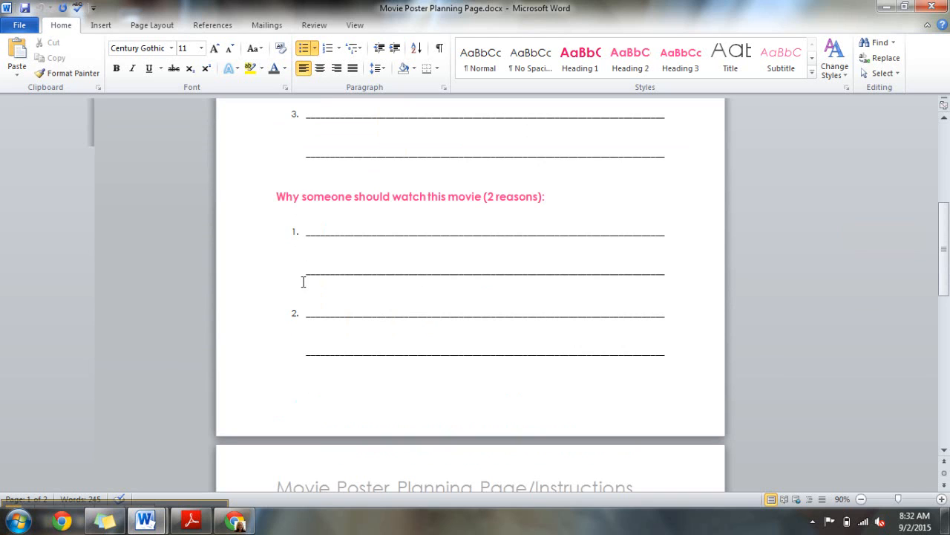
{"action": "left_click_drag", "start_coordinate": [948, 252], "coordinate": [947, 339]}
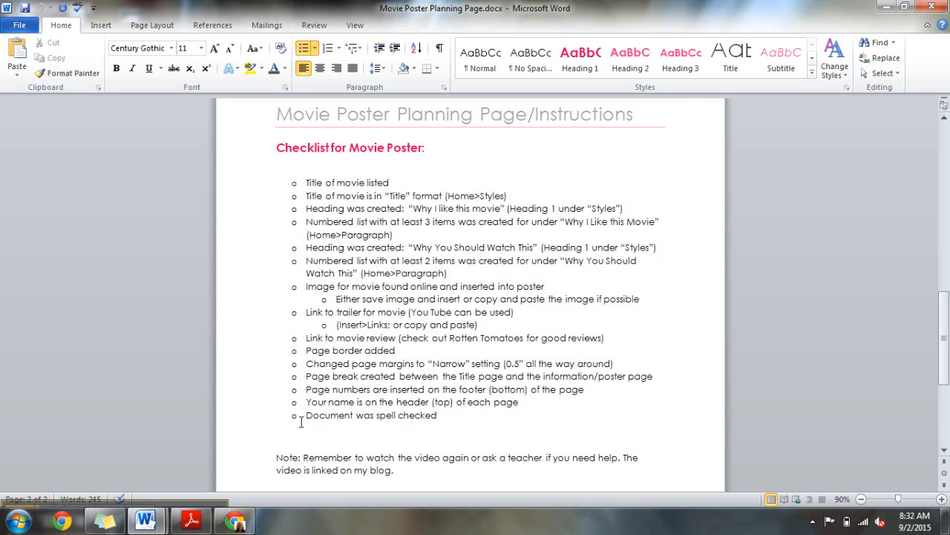
{"action": "left_click", "coordinate": [883, 7]}
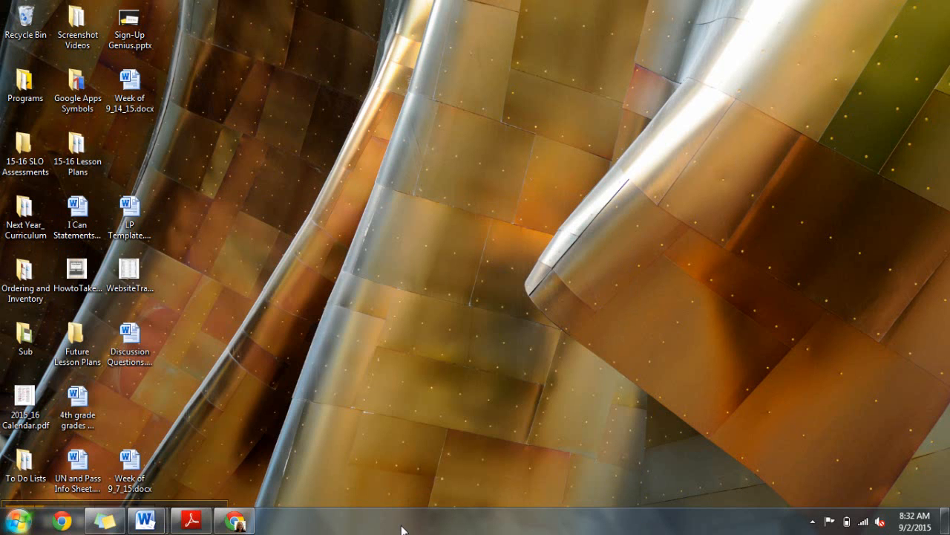
- Find Microsoft Word 2010 by searching for "word" and launch it with a blank document
{"action": "left_click", "coordinate": [17, 522]}
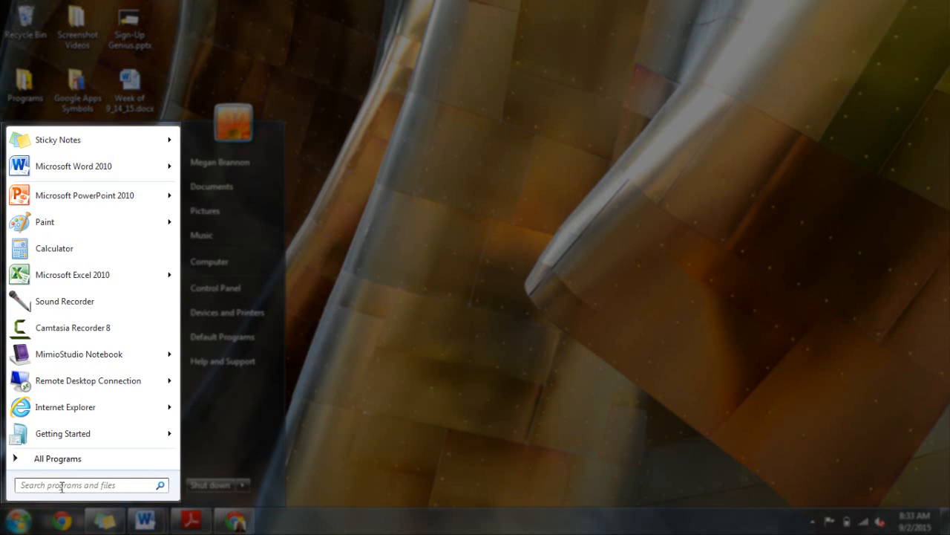
{"action": "type", "text": "word"}
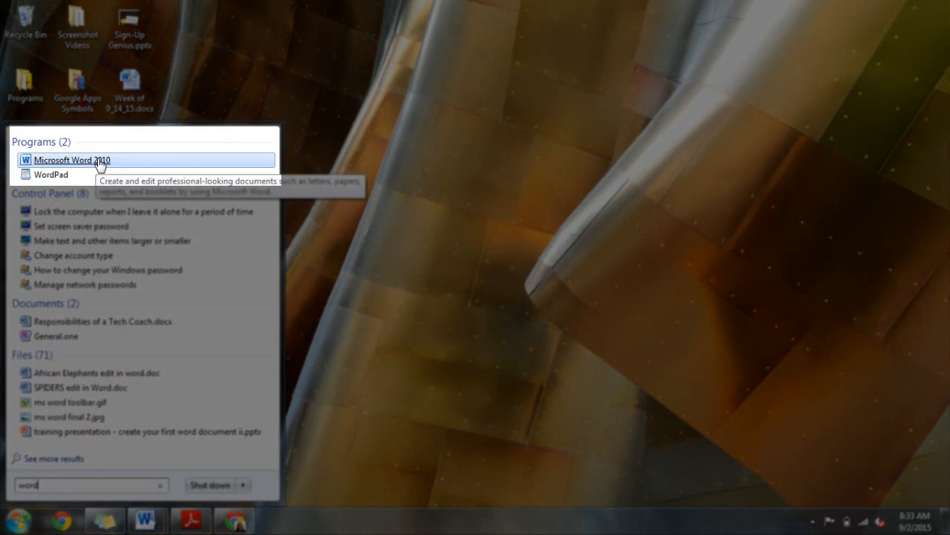
{"action": "left_click", "coordinate": [99, 162]}
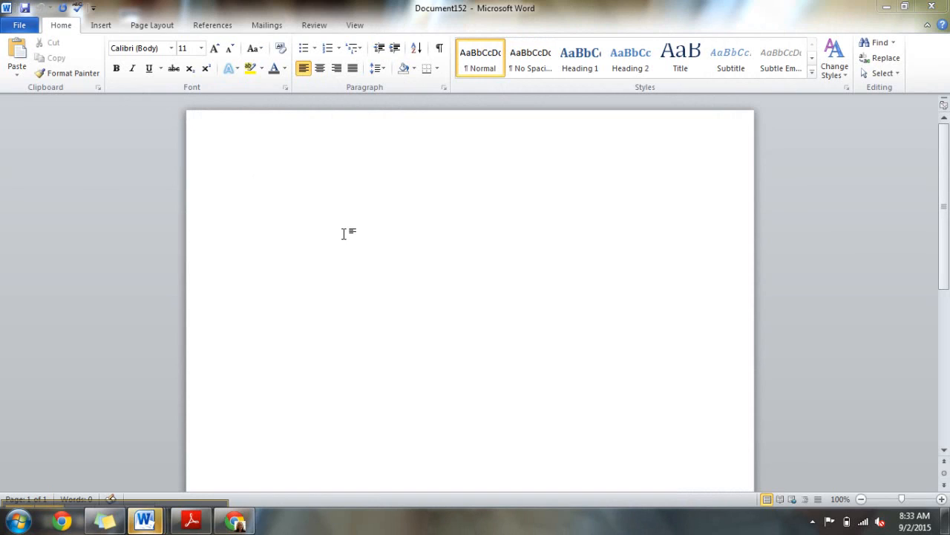
- Look over the available file, formatting, insertion, page layout, reference, mailing and proofing commands
{"action": "left_click", "coordinate": [18, 27]}
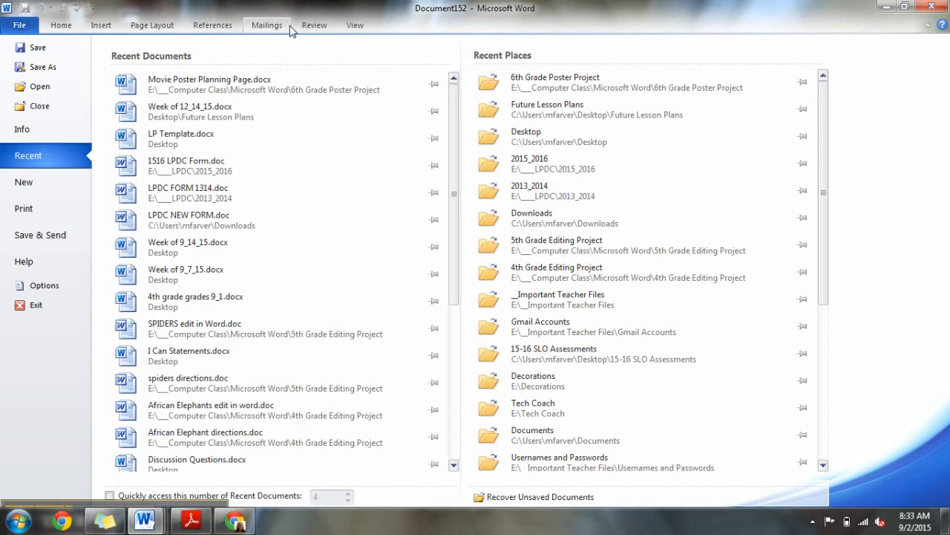
{"action": "left_click", "coordinate": [355, 26]}
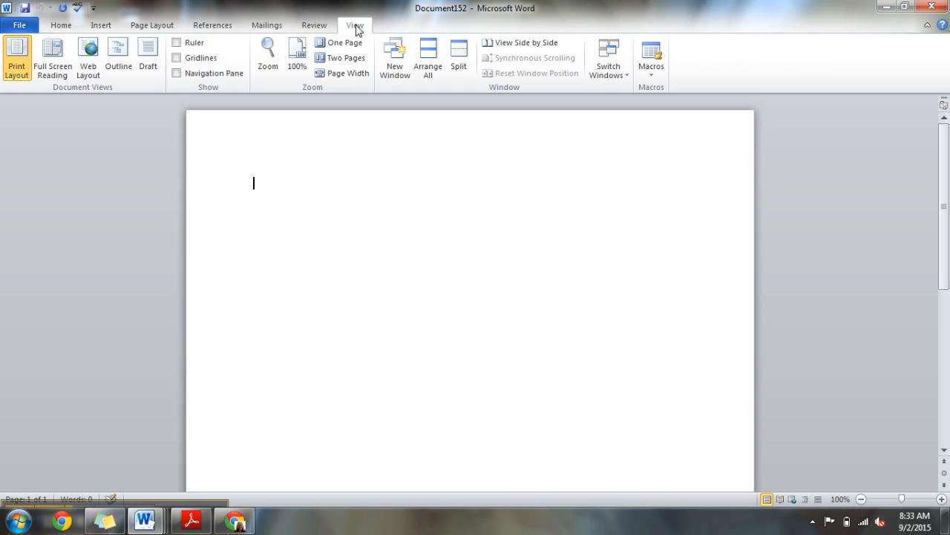
{"action": "left_click", "coordinate": [314, 25]}
{"action": "left_click", "coordinate": [275, 28]}
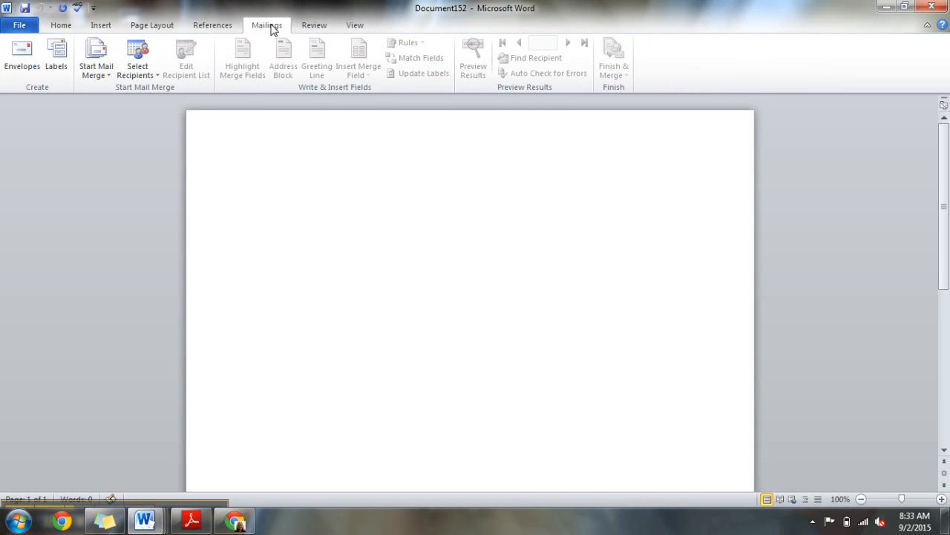
{"action": "left_click", "coordinate": [211, 28]}
{"action": "left_click", "coordinate": [157, 26]}
{"action": "left_click", "coordinate": [102, 27]}
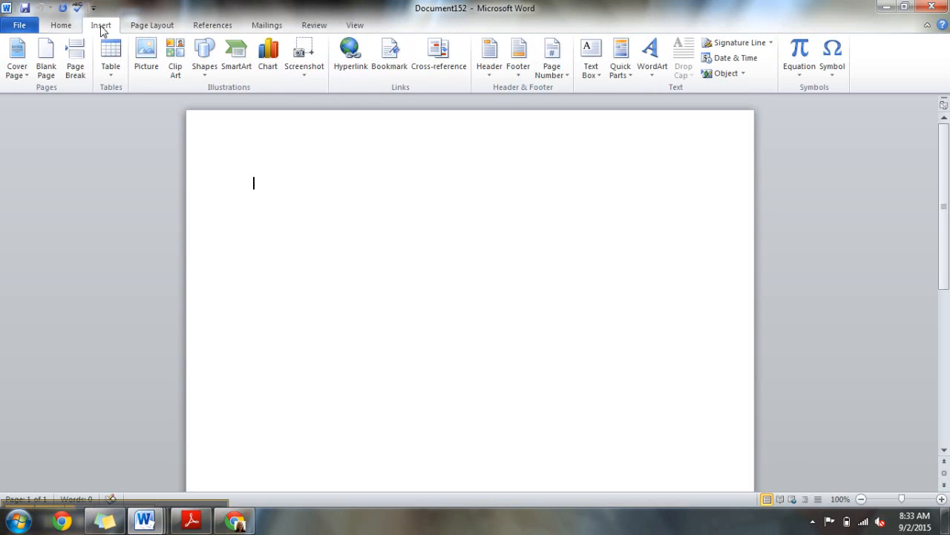
{"action": "left_click", "coordinate": [61, 25]}
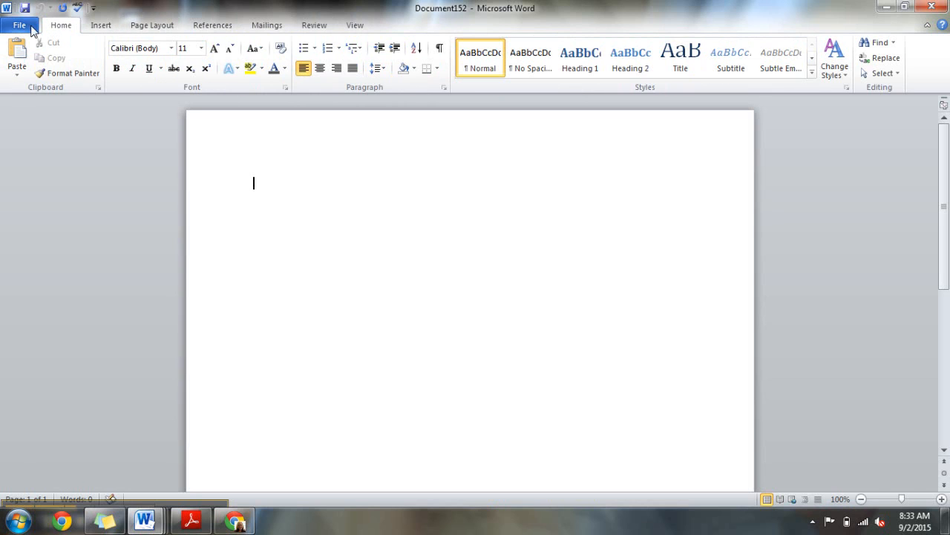
{"action": "left_click", "coordinate": [22, 26]}
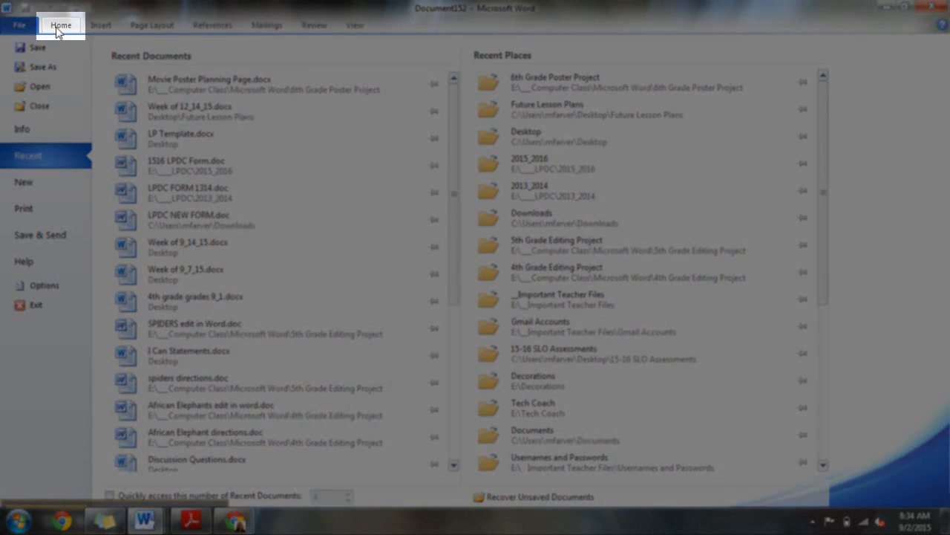
{"action": "left_click", "coordinate": [59, 25]}
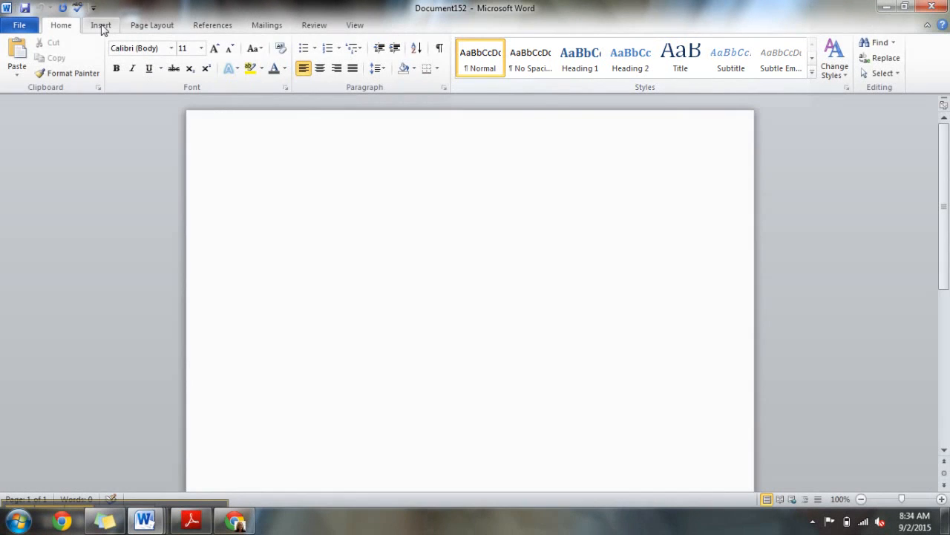
{"action": "left_click", "coordinate": [101, 26]}
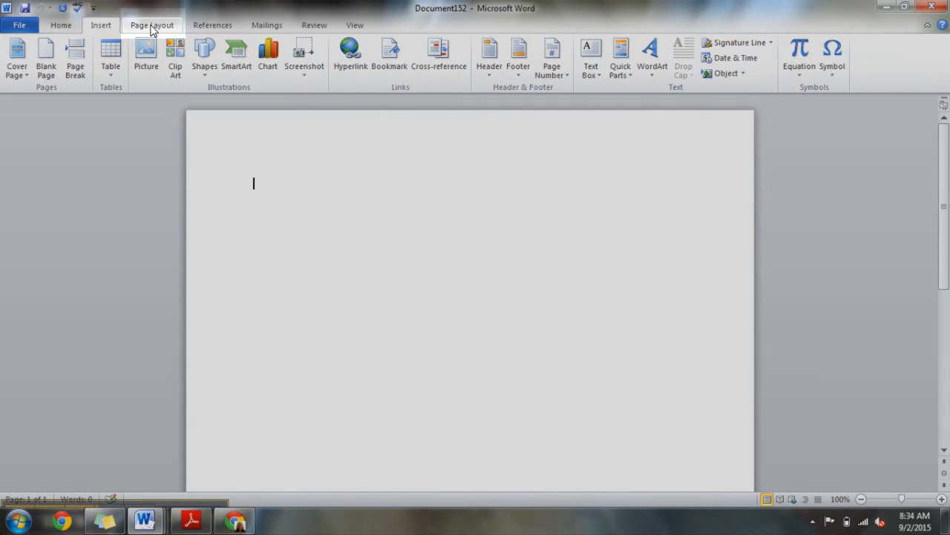
{"action": "left_click", "coordinate": [151, 27]}
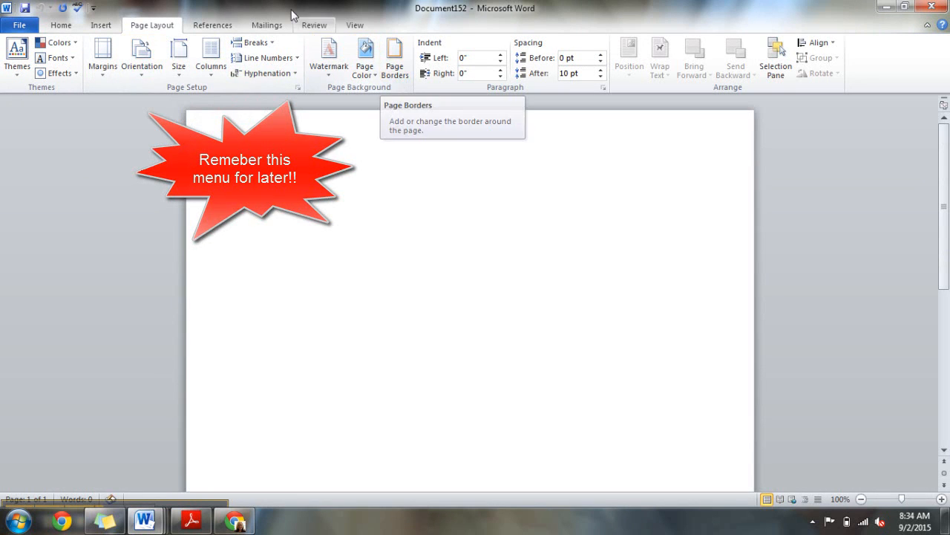
{"action": "left_click", "coordinate": [209, 26]}
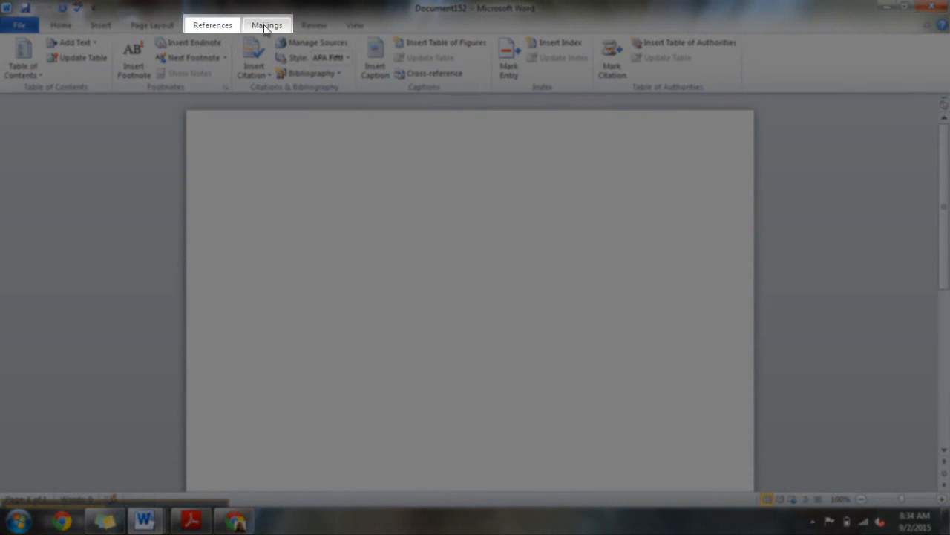
{"action": "left_click", "coordinate": [265, 26]}
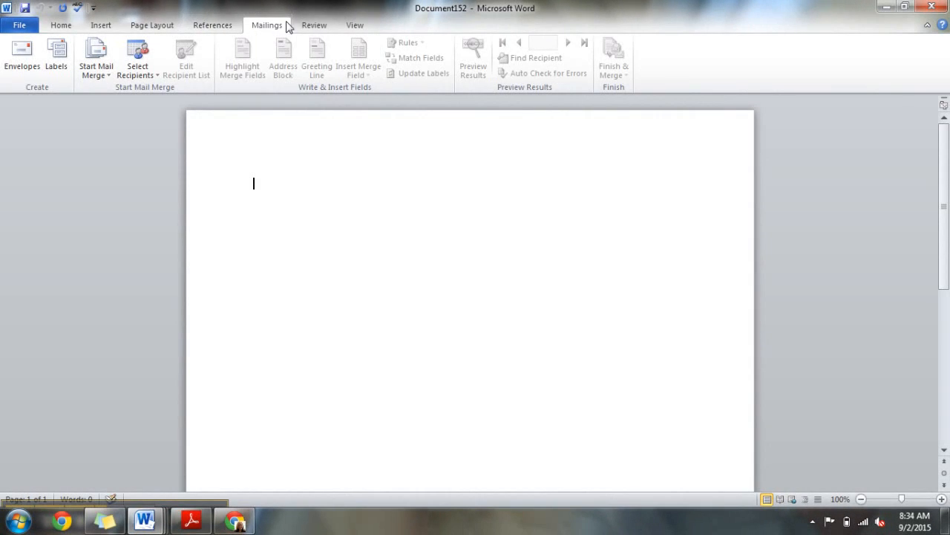
{"action": "left_click", "coordinate": [312, 26]}
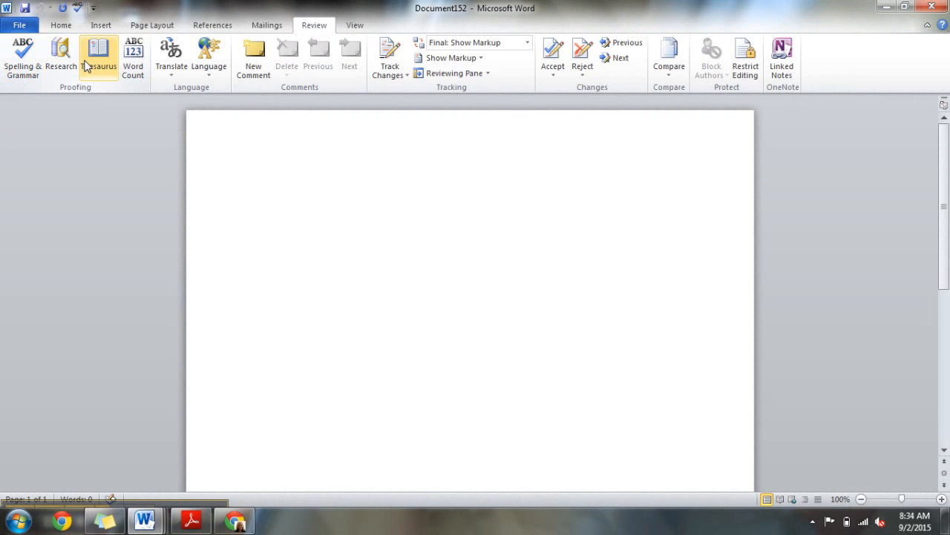
- Preview the blank document in Full Screen Reading view and return to Print Layout
{"action": "left_click", "coordinate": [355, 27]}
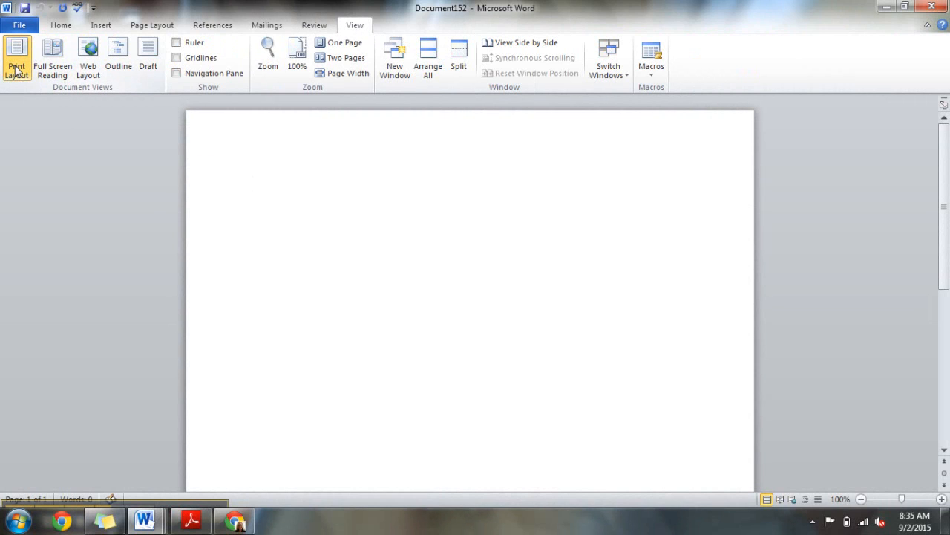
{"action": "left_click", "coordinate": [55, 57]}
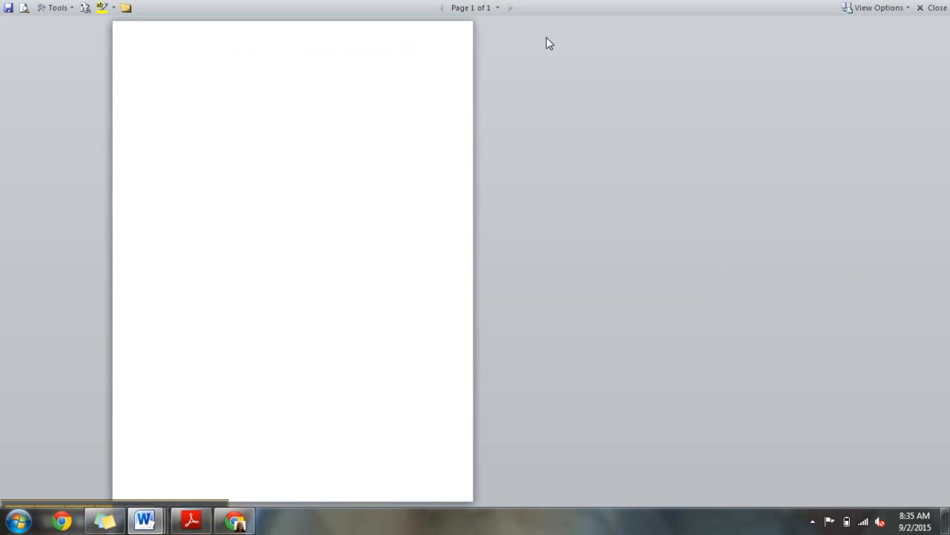
{"action": "left_click", "coordinate": [937, 8]}
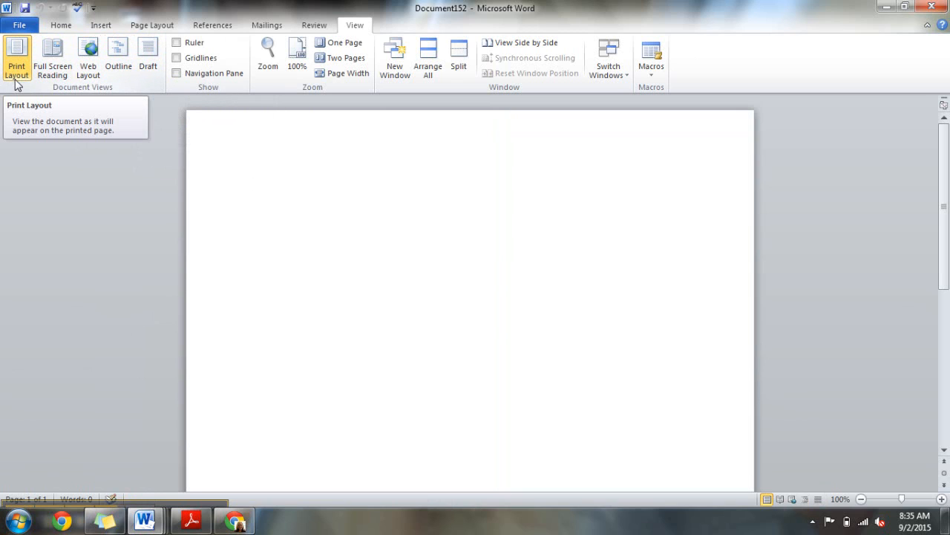
- Enter the movie title "Where the Red Fern Grows" on the first line of the blank document
{"action": "left_click", "coordinate": [62, 29]}
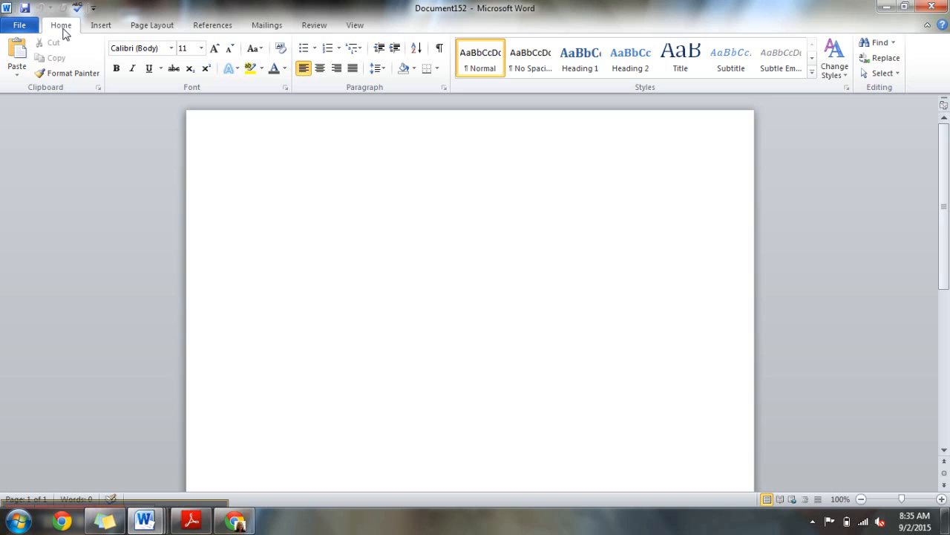
{"action": "type", "text": "Where the"}
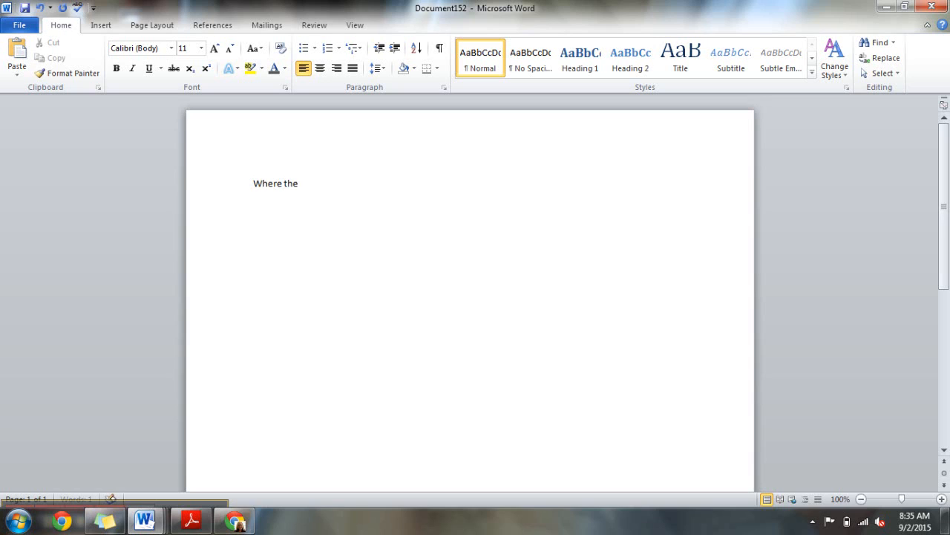
{"action": "type", "text": " Red Fern Grows"}
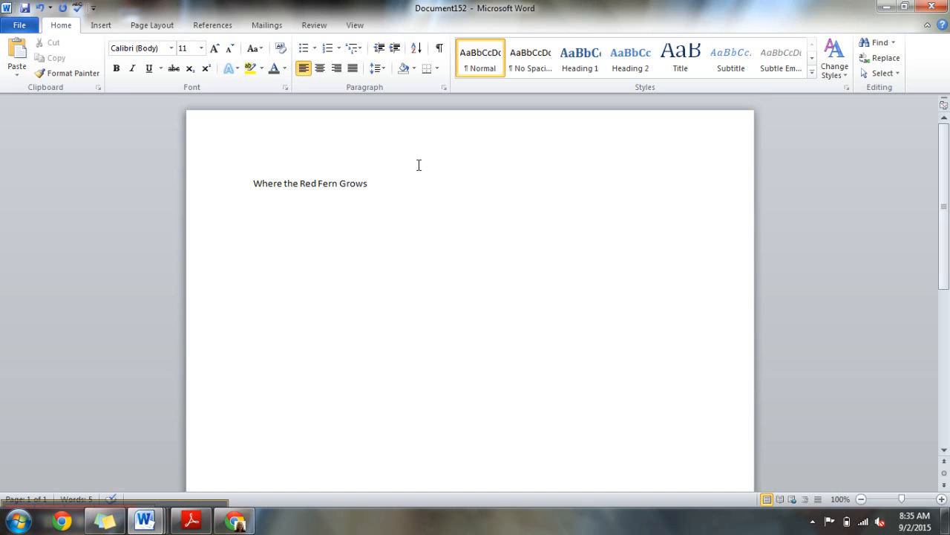
- Apply the Title style to the movie title line and centre it on the page
{"action": "left_click_drag", "start_coordinate": [254, 183], "coordinate": [373, 186]}
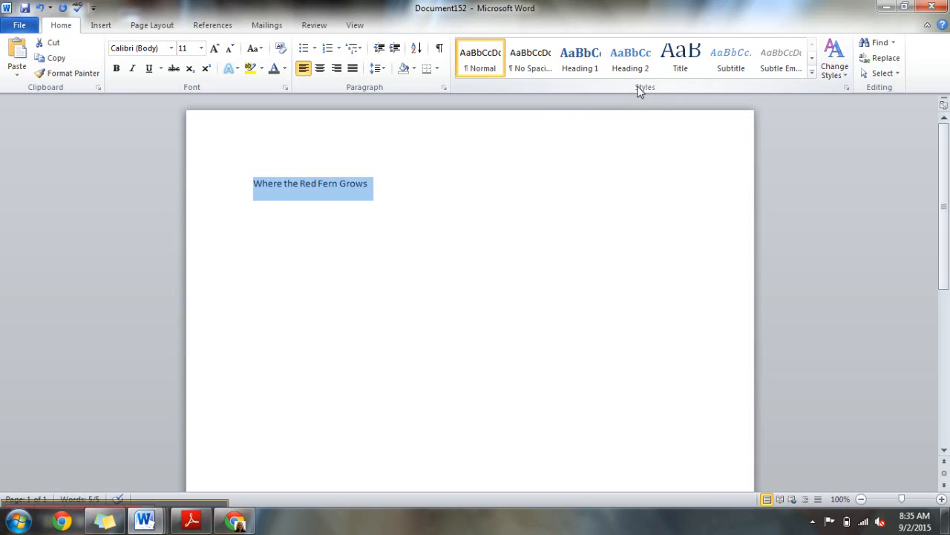
{"action": "left_click", "coordinate": [689, 58]}
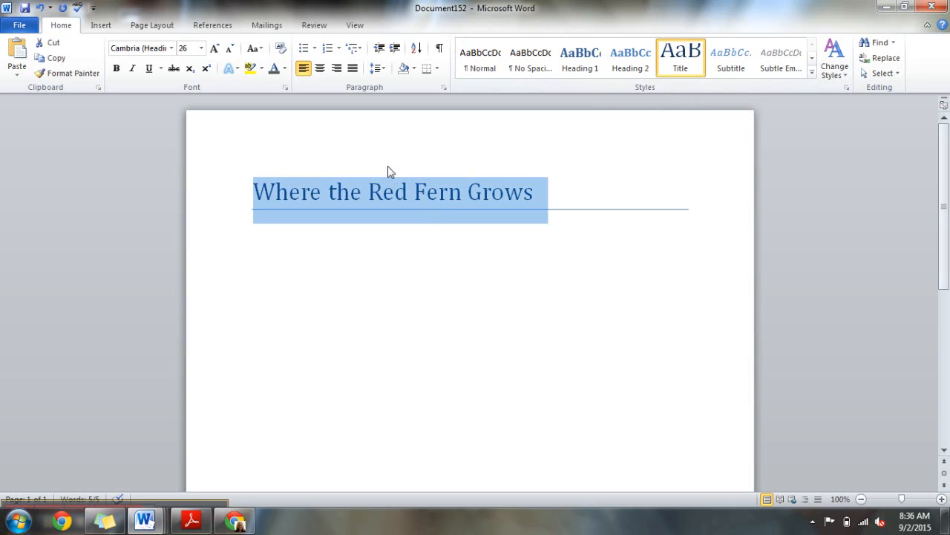
{"action": "left_click", "coordinate": [320, 69]}
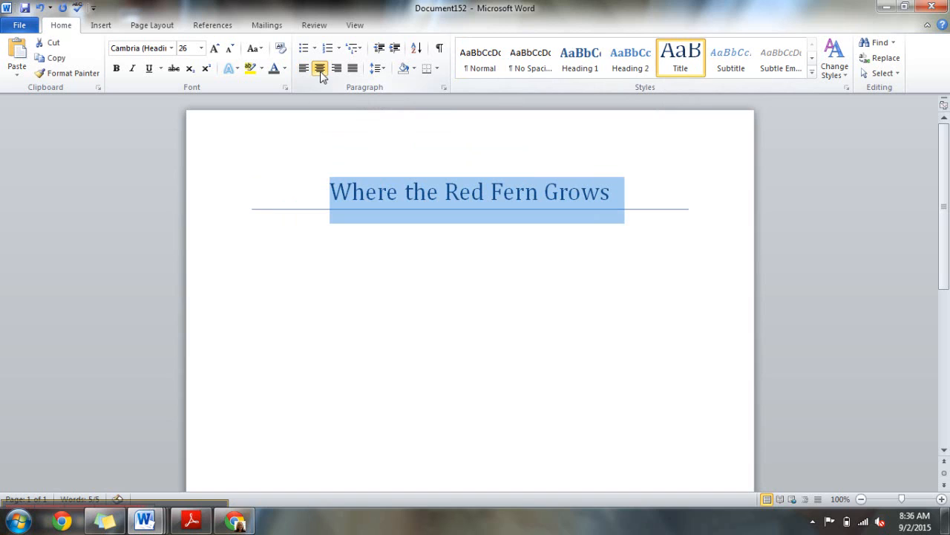
{"action": "left_click", "coordinate": [325, 190]}
- Check the title's placement on the whole page at 50% zoom and return to 100%
{"action": "left_click", "coordinate": [861, 499]}
{"action": "left_click", "coordinate": [861, 499]}
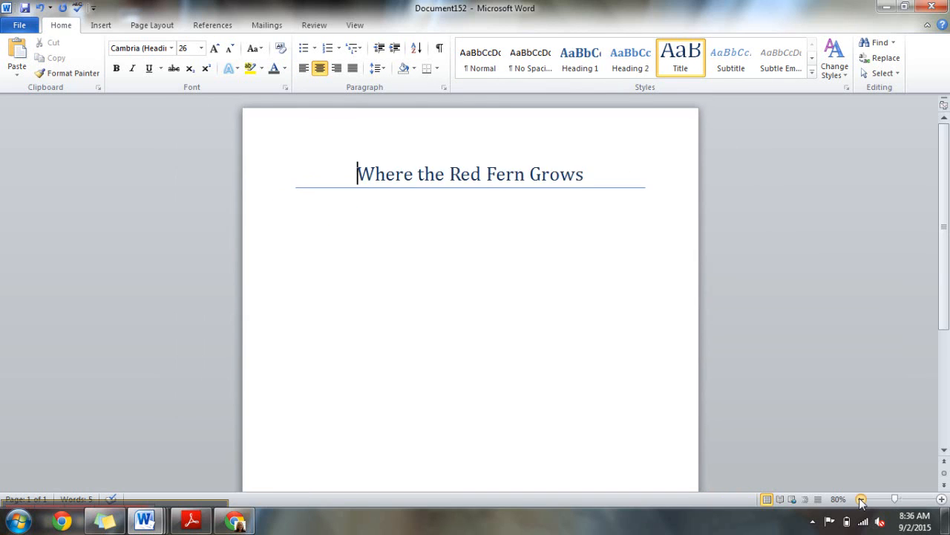
{"action": "left_click", "coordinate": [861, 499]}
{"action": "left_click", "coordinate": [861, 499]}
{"action": "left_click", "coordinate": [861, 499]}
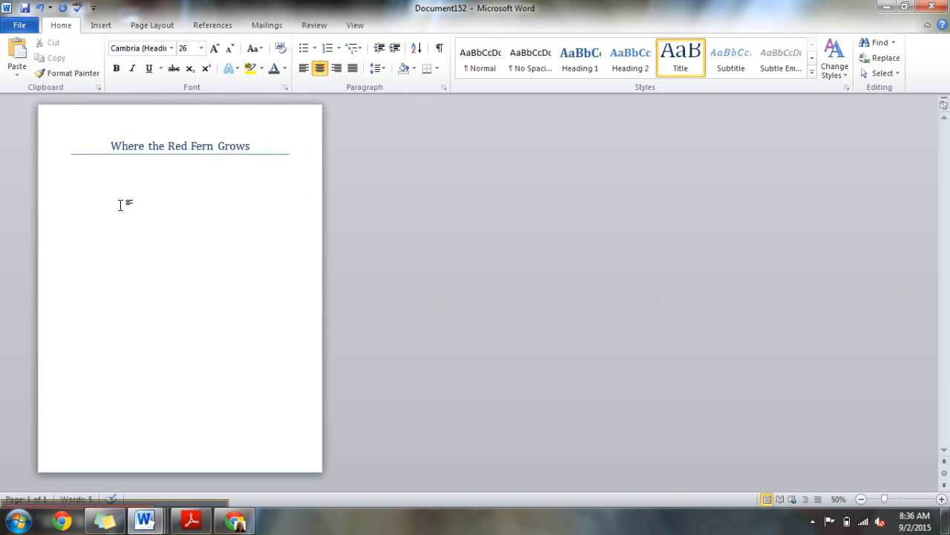
{"action": "left_click", "coordinate": [269, 144]}
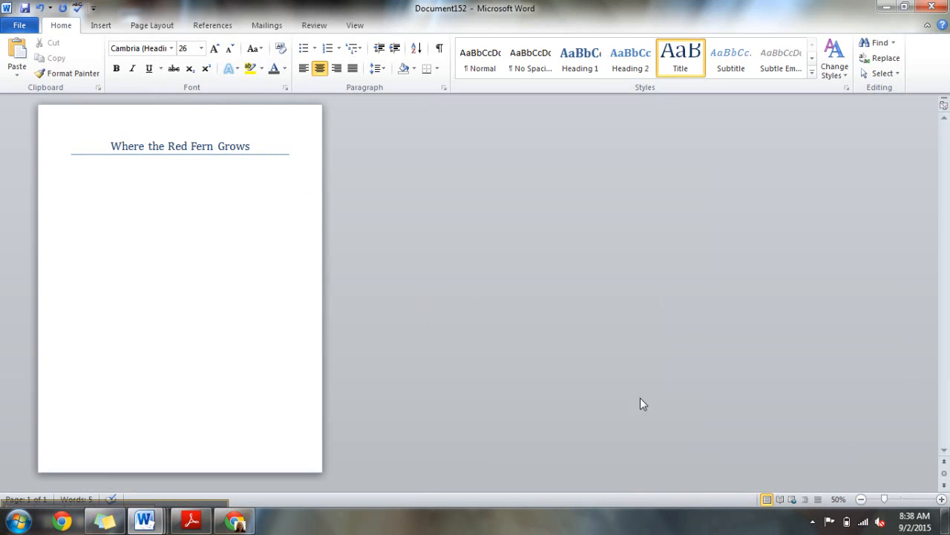
{"action": "left_click", "coordinate": [940, 499]}
{"action": "left_click", "coordinate": [941, 499]}
{"action": "left_click", "coordinate": [941, 499]}
{"action": "left_click", "coordinate": [941, 499]}
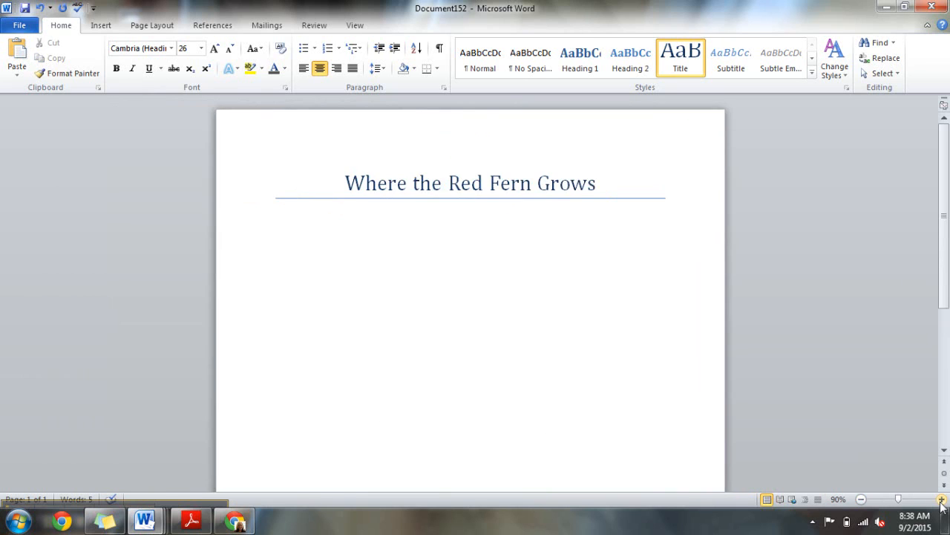
{"action": "left_click", "coordinate": [941, 499]}
{"action": "left_click", "coordinate": [941, 499]}
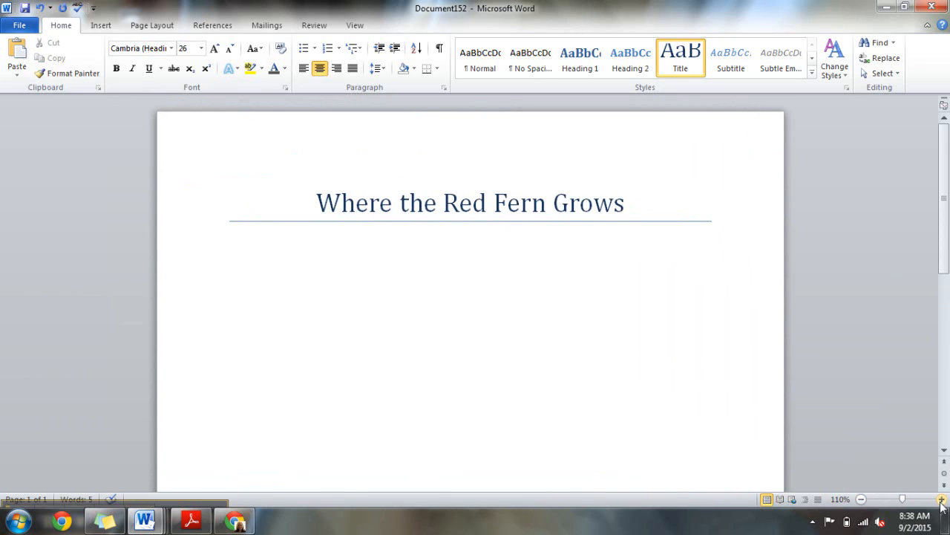
{"action": "left_click", "coordinate": [861, 499]}
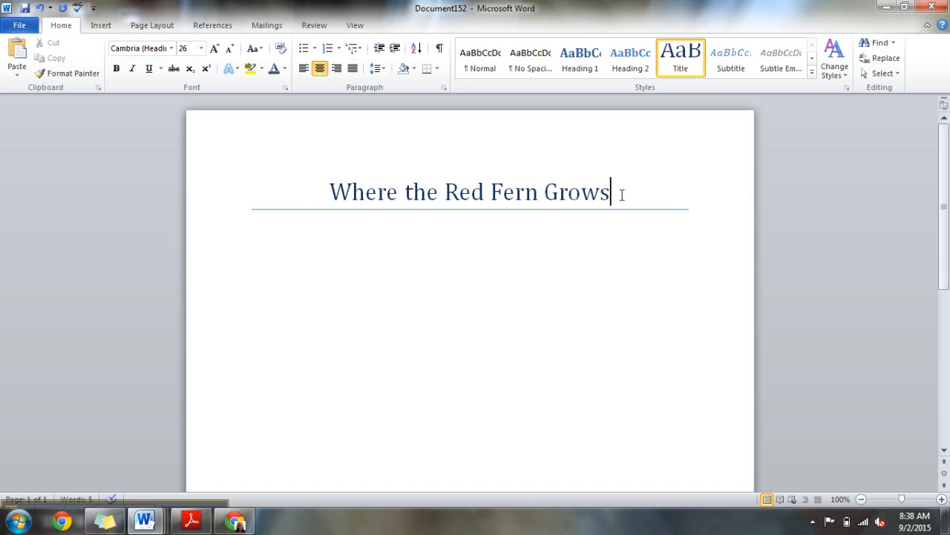
- Add a new line below the movie title and set it to centre alignment
{"action": "key", "text": "Return"}
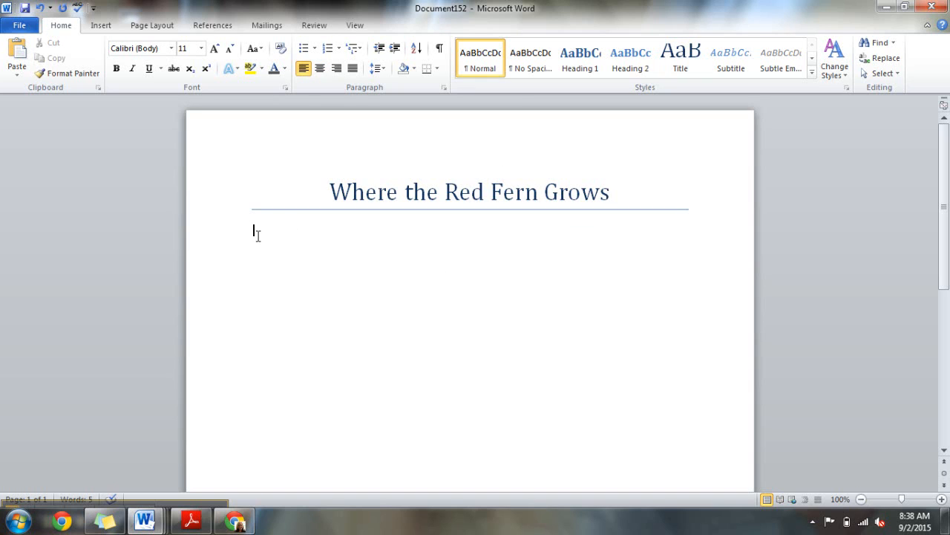
{"action": "left_click", "coordinate": [319, 69]}
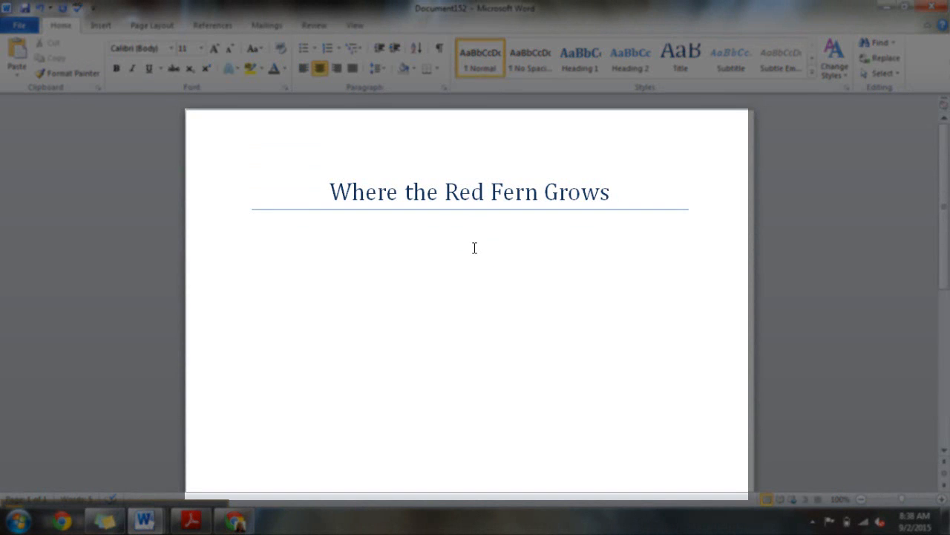
- Add the centred byline "Movie poster by:" followed by the author's name below the movie title
{"action": "type", "text": "Movie poster by:"}
{"action": "left_click_drag", "start_coordinate": [436, 230], "coordinate": [535, 230]}
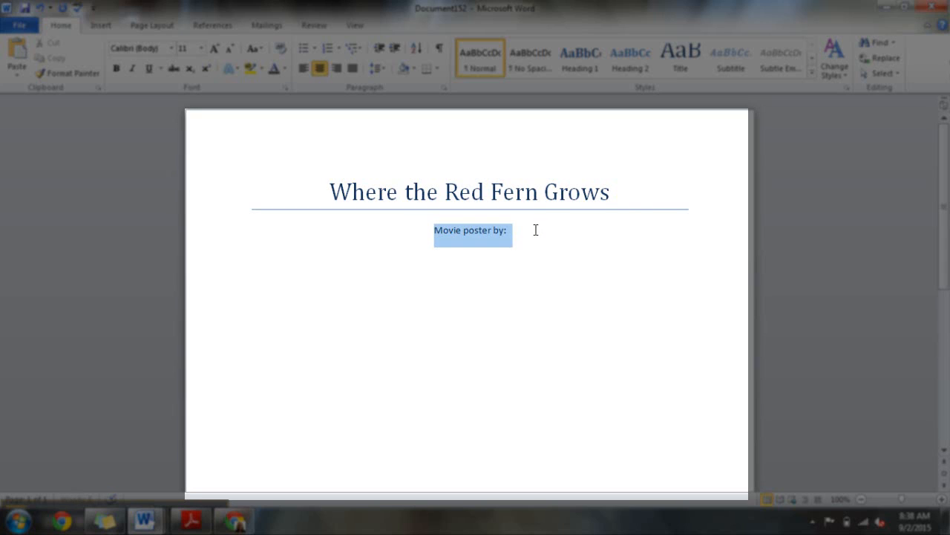
{"action": "left_click", "coordinate": [535, 230]}
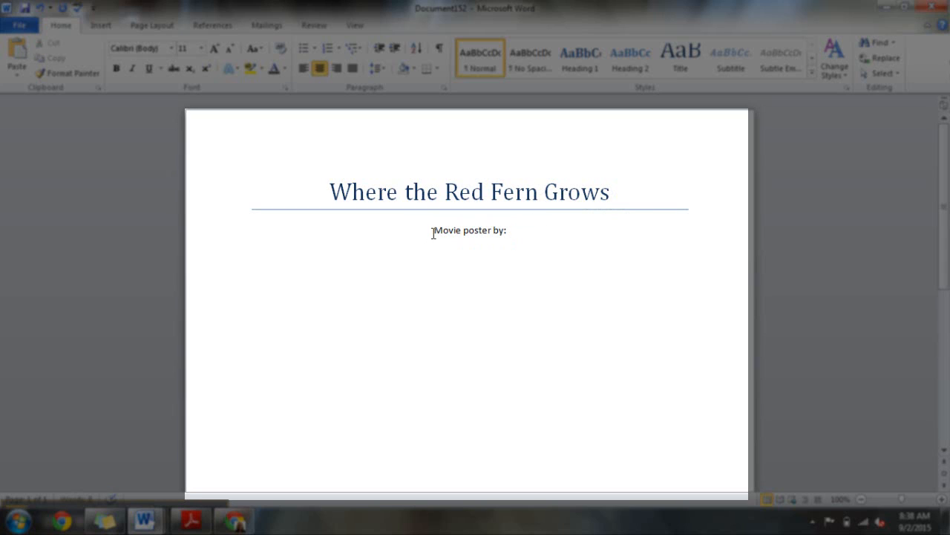
{"action": "left_click_drag", "start_coordinate": [433, 232], "coordinate": [476, 241]}
{"action": "triple_click", "coordinate": [468, 236]}
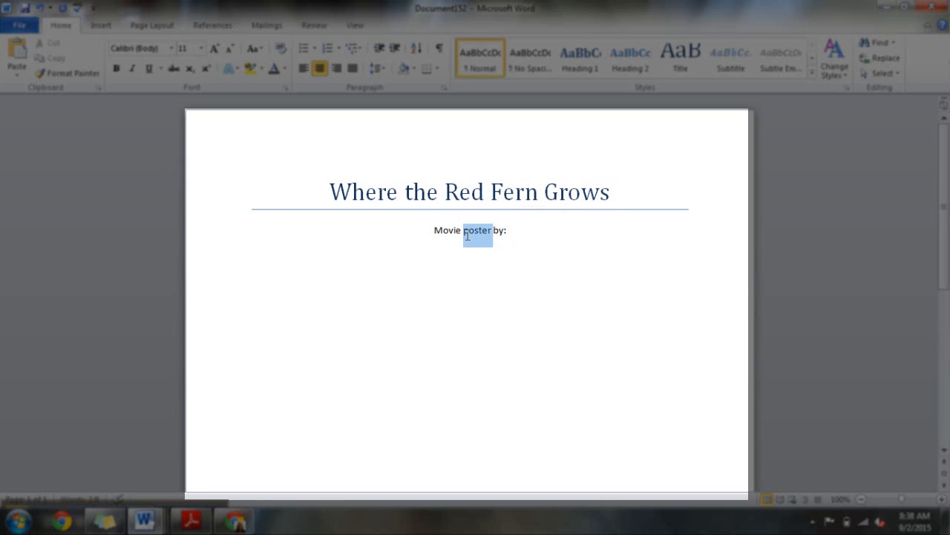
{"action": "left_click", "coordinate": [484, 231]}
{"action": "left_click", "coordinate": [494, 232]}
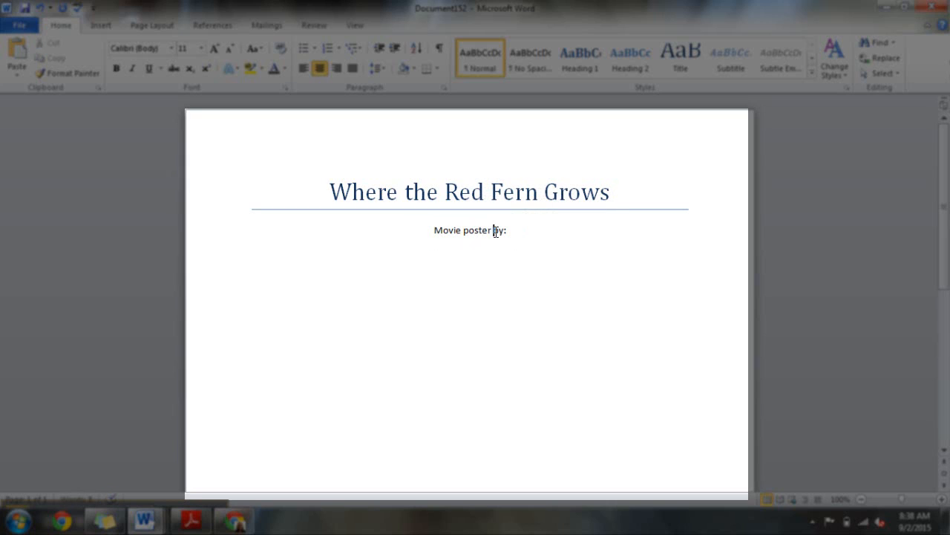
{"action": "left_click_drag", "start_coordinate": [494, 231], "coordinate": [511, 231]}
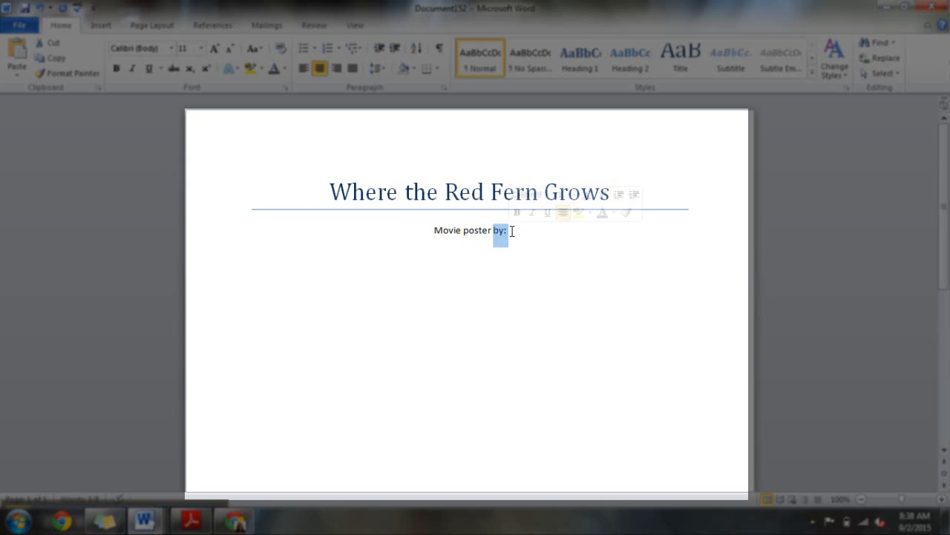
{"action": "left_click", "coordinate": [512, 231]}
{"action": "left_click_drag", "start_coordinate": [434, 231], "coordinate": [520, 233]}
{"action": "left_click", "coordinate": [520, 235]}
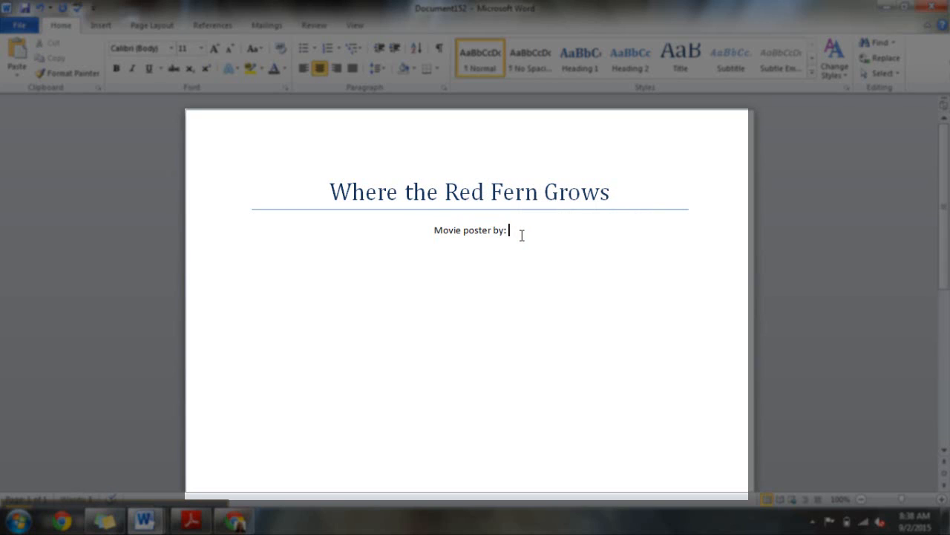
{"action": "type", "text": "Mrs. Brann"}
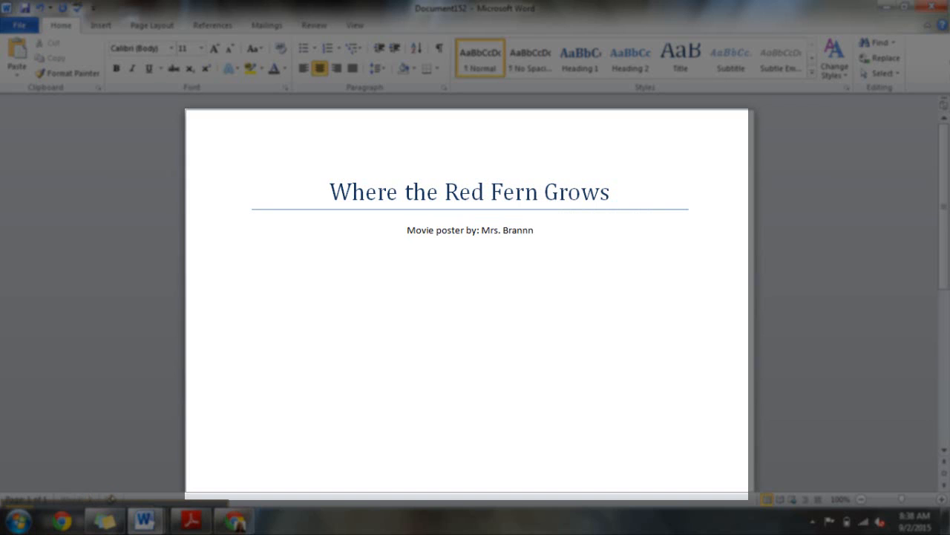
{"action": "type", "text": "on"}
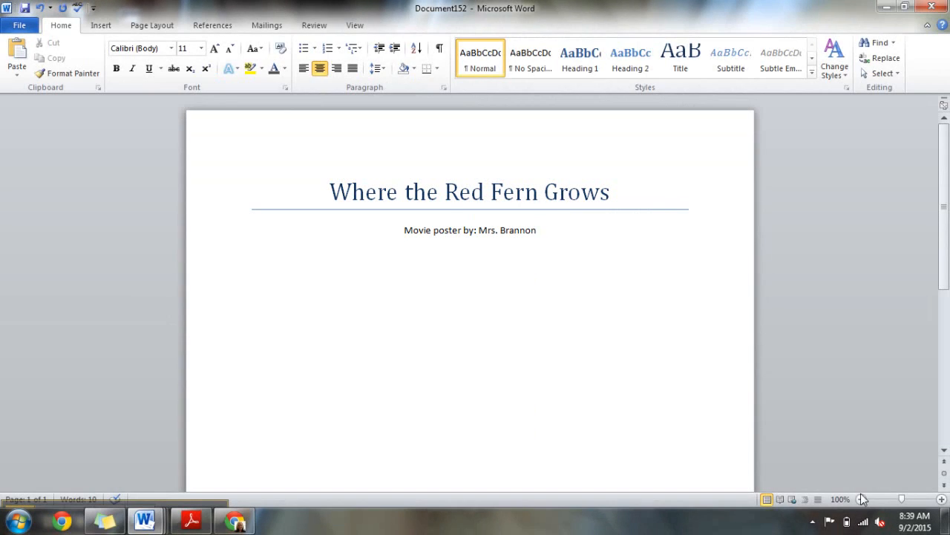
- Add blank lines above the movie title to move the title and byline down towards the middle of the page
{"action": "left_click", "coordinate": [860, 499]}
{"action": "left_click", "coordinate": [860, 500]}
{"action": "left_click", "coordinate": [861, 500]}
{"action": "left_click", "coordinate": [861, 500]}
{"action": "left_click", "coordinate": [861, 499]}
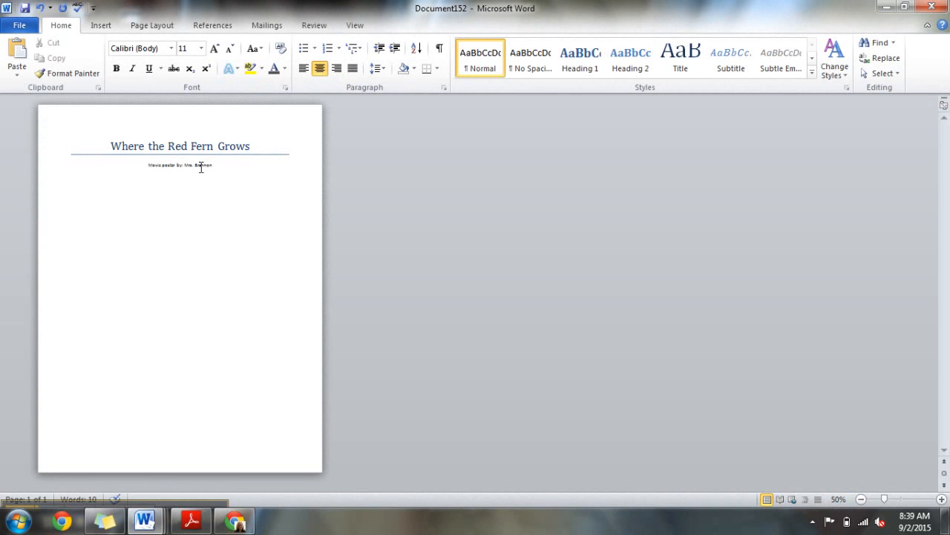
{"action": "left_click", "coordinate": [105, 147]}
{"action": "key", "text": "Return"}
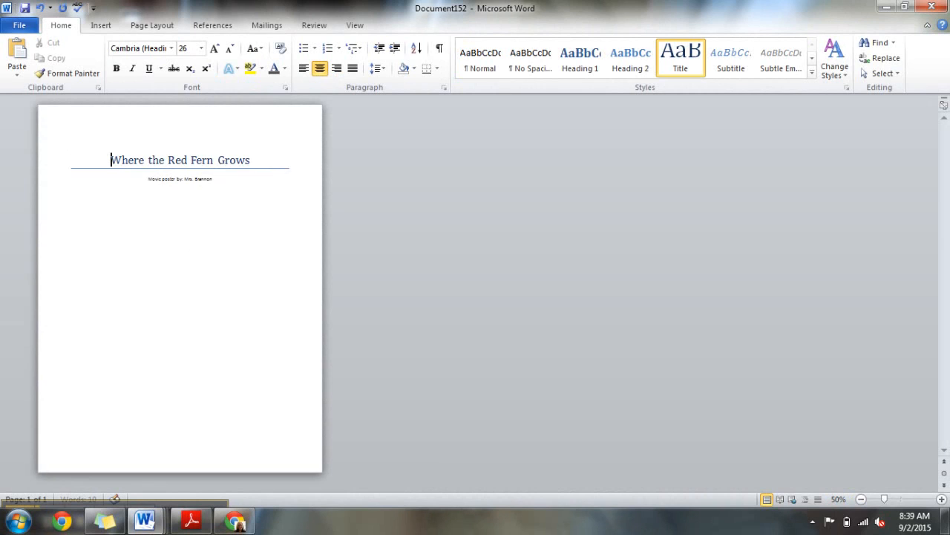
{"action": "key", "text": "Return"}
{"action": "key", "text": "Return"}
{"action": "key", "text": "Return"}
{"action": "key", "text": "Return"}
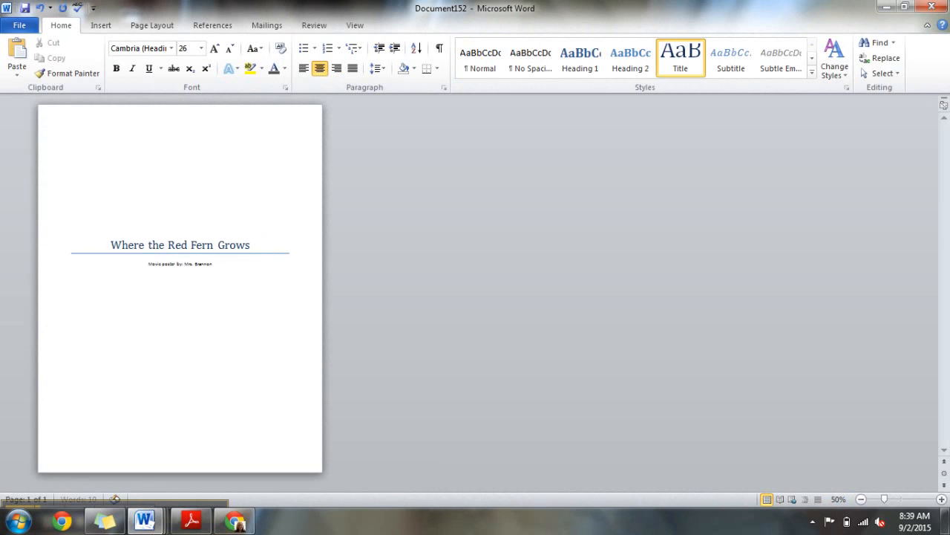
{"action": "key", "text": "Return"}
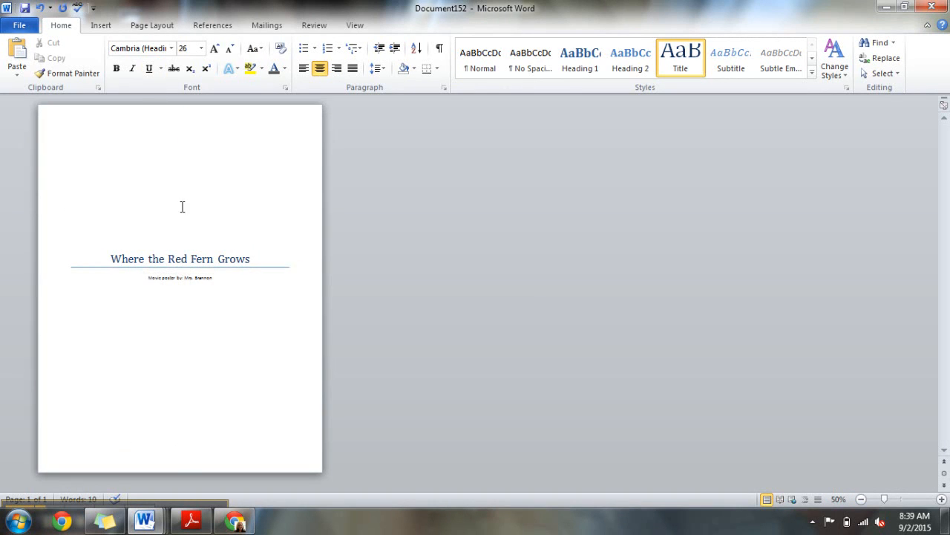
- Insert a new page after the end of the byline
{"action": "left_click", "coordinate": [231, 280]}
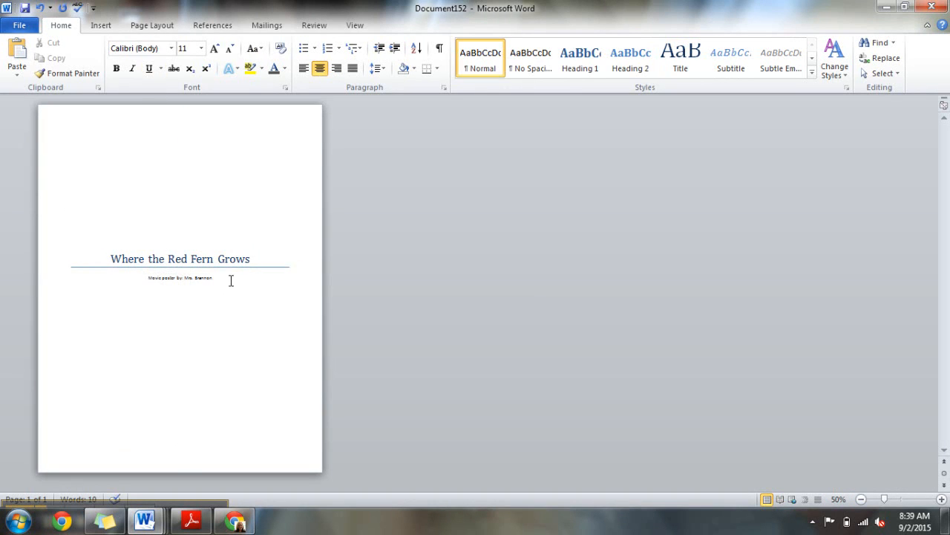
{"action": "left_click", "coordinate": [941, 499]}
{"action": "left_click", "coordinate": [942, 499]}
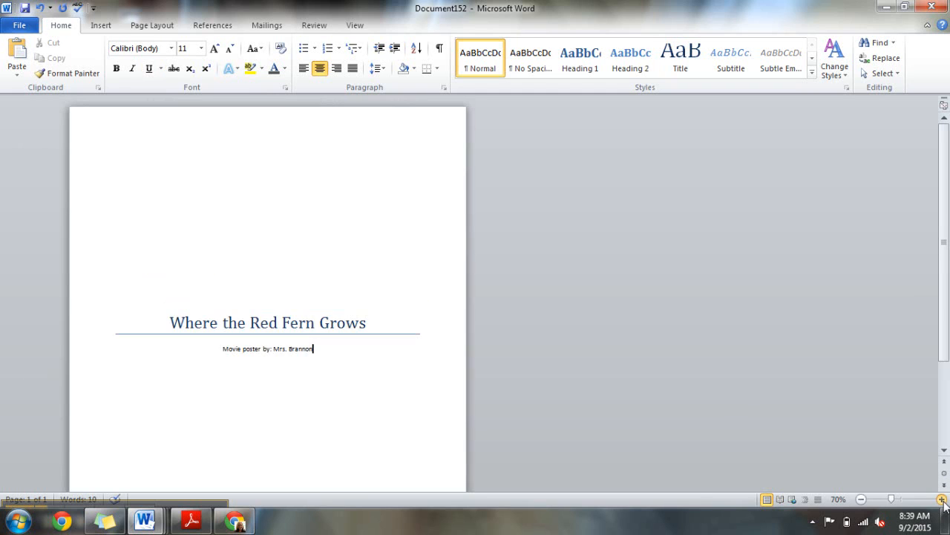
{"action": "left_click", "coordinate": [941, 499]}
{"action": "left_click", "coordinate": [941, 499]}
{"action": "left_click", "coordinate": [941, 499]}
{"action": "scroll", "coordinate": [948, 249], "scroll_direction": "down", "scroll_amount": 1}
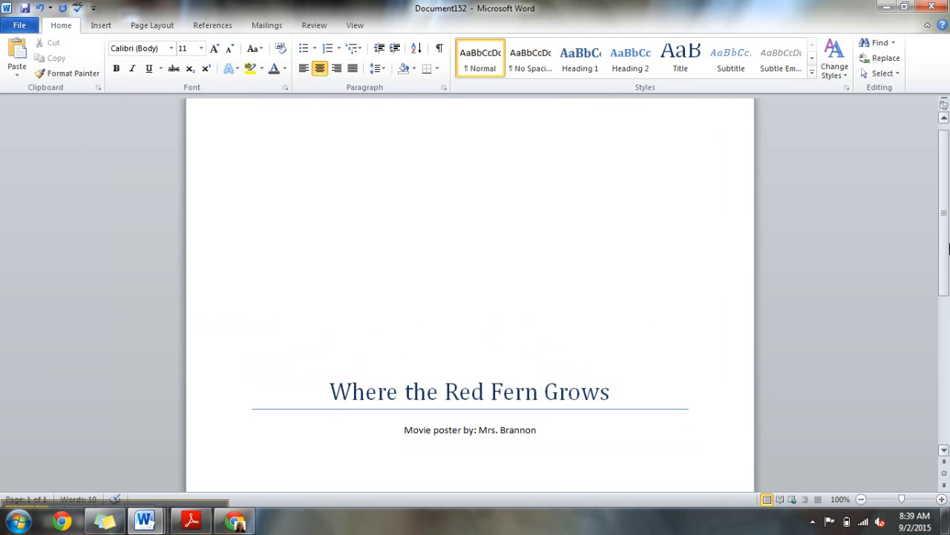
{"action": "scroll", "coordinate": [948, 249], "scroll_direction": "down", "scroll_amount": 4}
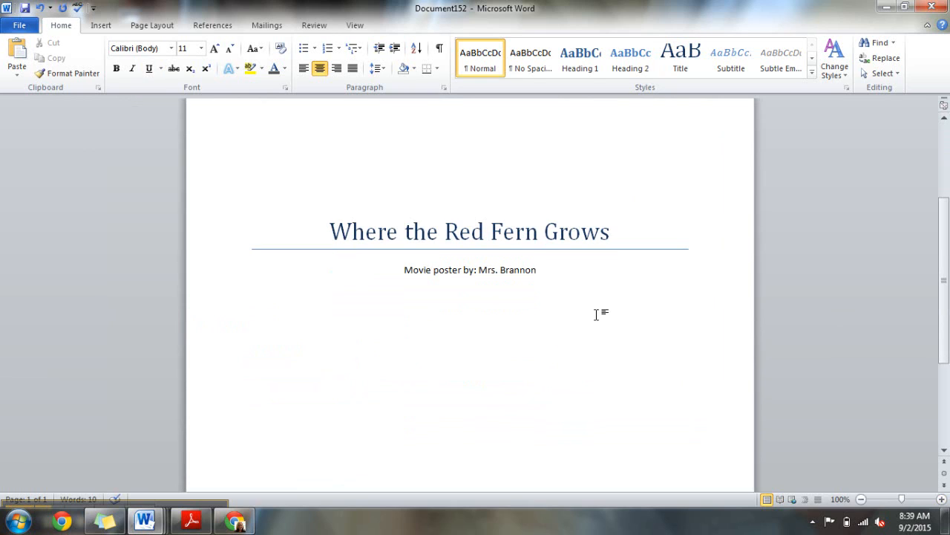
{"action": "left_click", "coordinate": [99, 27]}
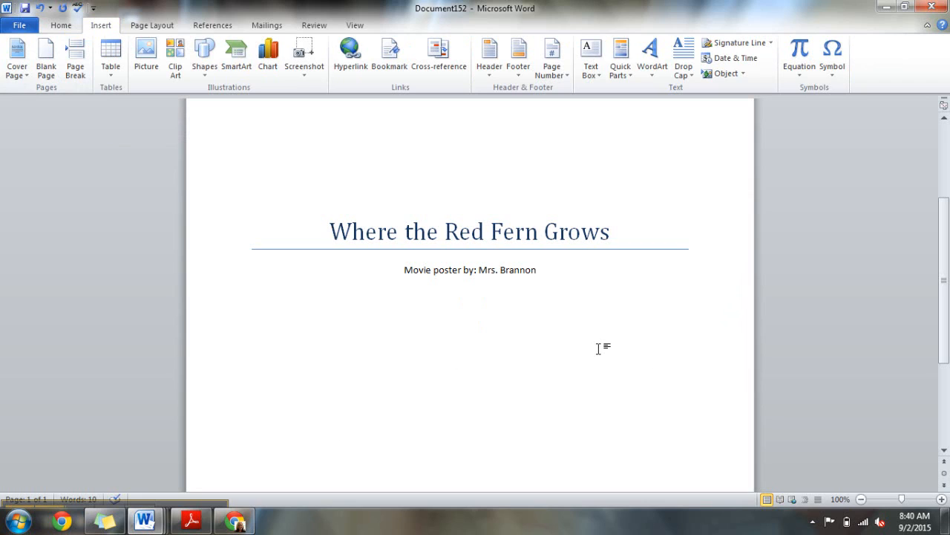
{"action": "left_click_drag", "start_coordinate": [943, 204], "coordinate": [928, 150]}
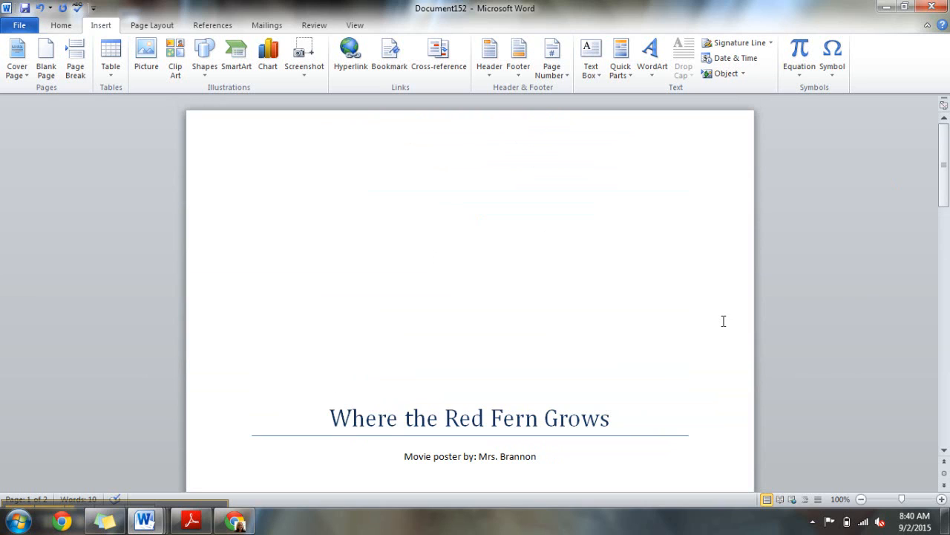
{"action": "left_click_drag", "start_coordinate": [945, 164], "coordinate": [948, 331]}
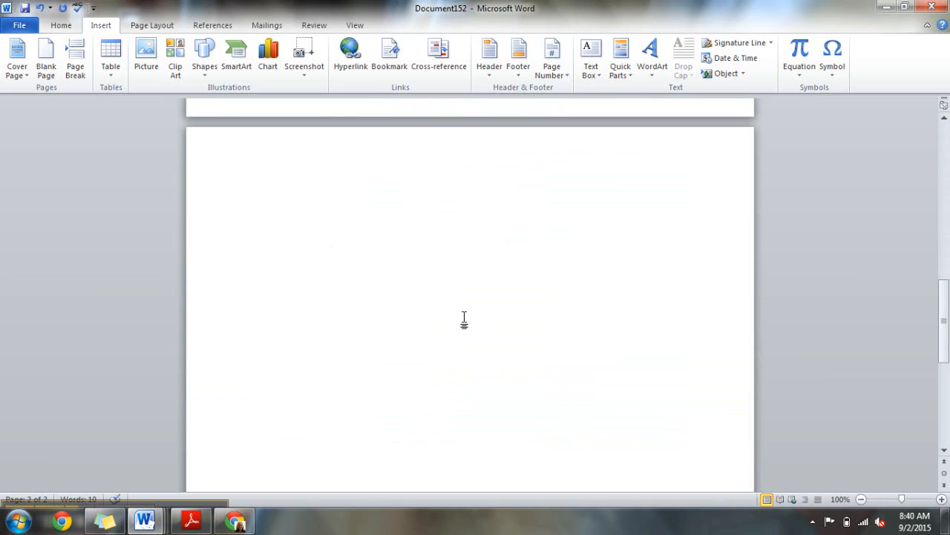
{"action": "left_click_drag", "start_coordinate": [947, 344], "coordinate": [948, 319]}
- Set the empty first line of page two to left alignment
{"action": "left_click", "coordinate": [236, 202]}
{"action": "left_click", "coordinate": [487, 242]}
{"action": "left_click", "coordinate": [558, 208]}
{"action": "left_click", "coordinate": [454, 268]}
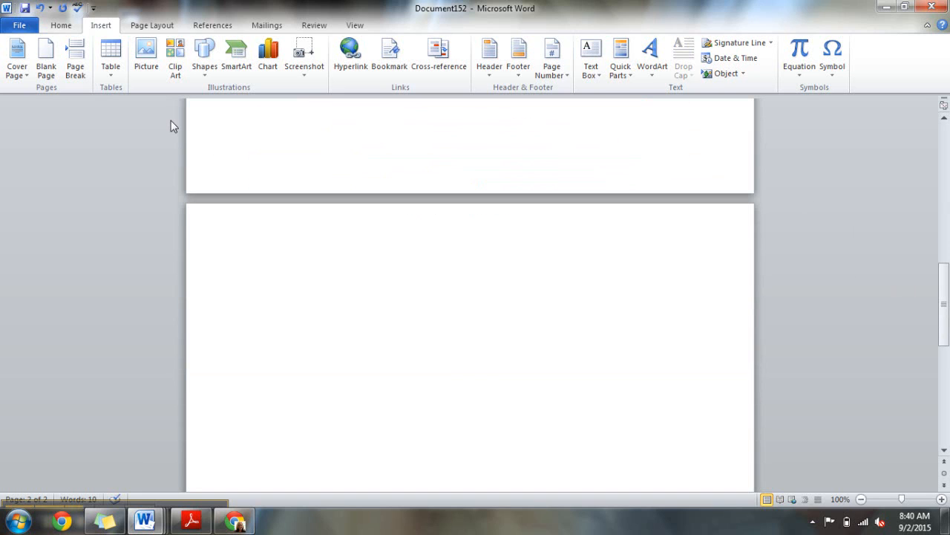
{"action": "left_click", "coordinate": [61, 25]}
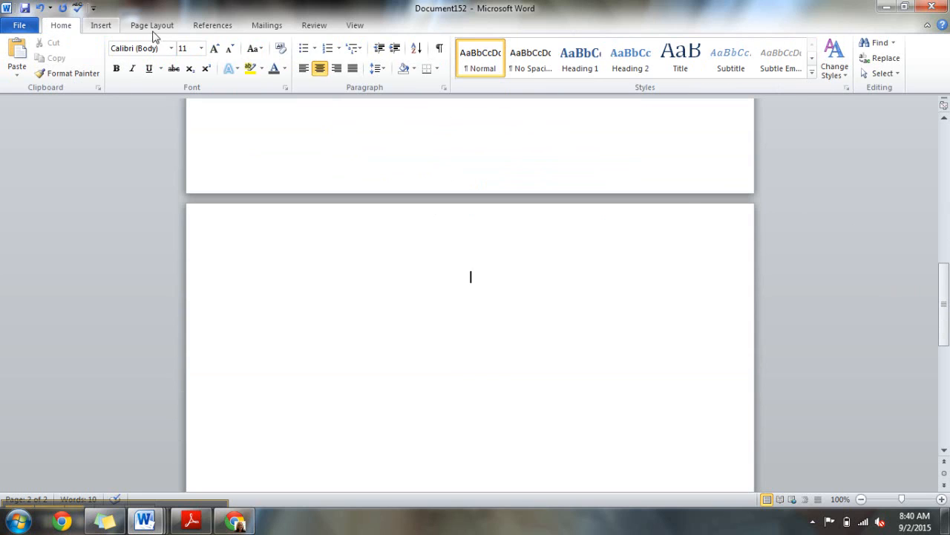
{"action": "left_click", "coordinate": [319, 69]}
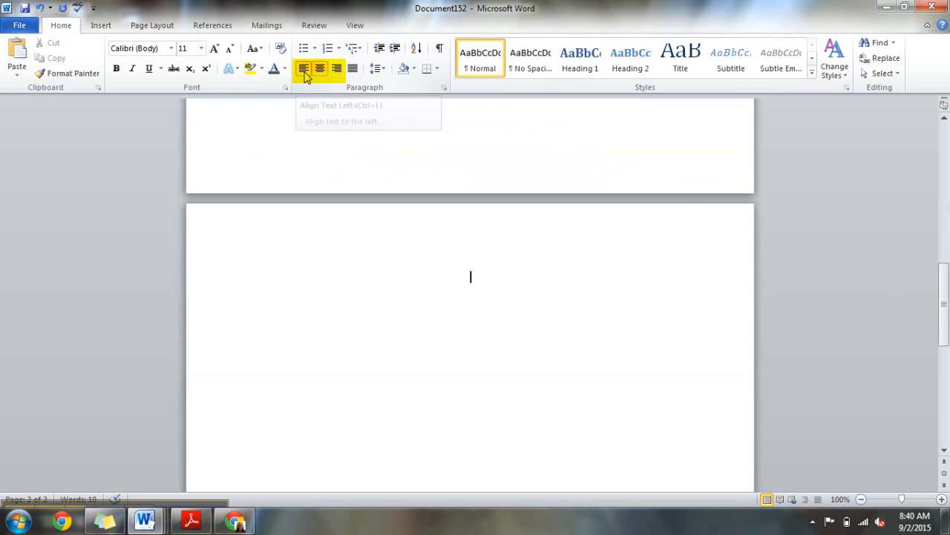
{"action": "left_click", "coordinate": [305, 73]}
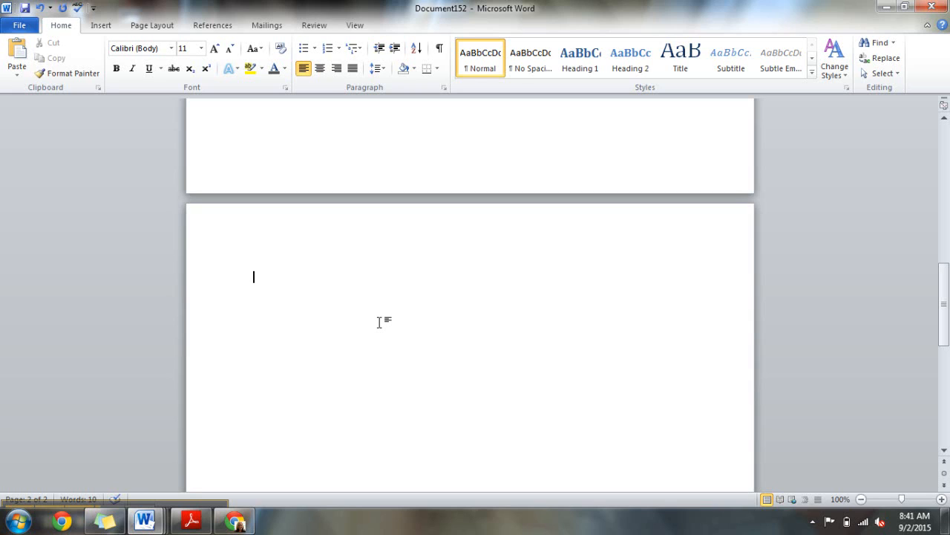
- Enter the heading "Why I like this movie:" on page two in the Heading 1 style and start a line below it
{"action": "type", "text": "Why I like this moiv"}
{"action": "key", "text": "BackSpace"}
{"action": "key", "text": "BackSpace"}
{"action": "type", "text": "vie:"}
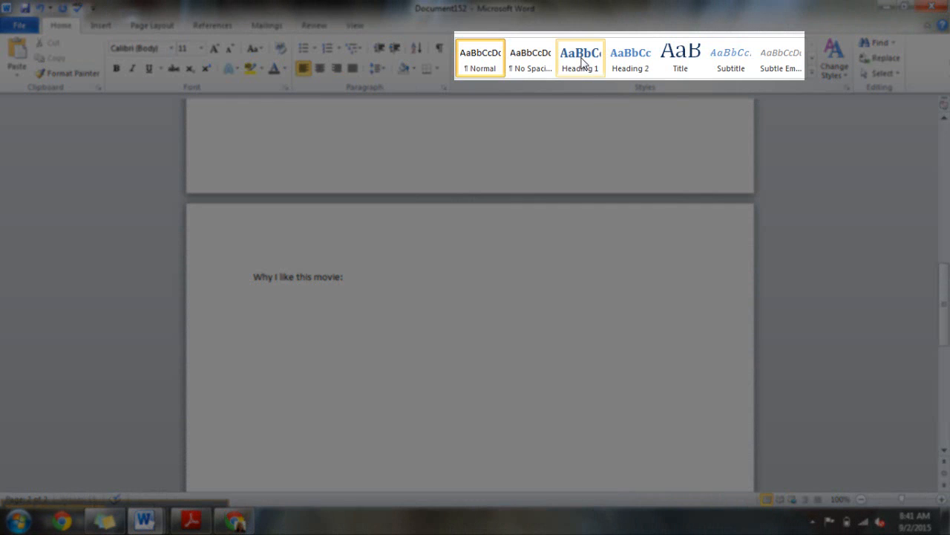
{"action": "left_click", "coordinate": [583, 62]}
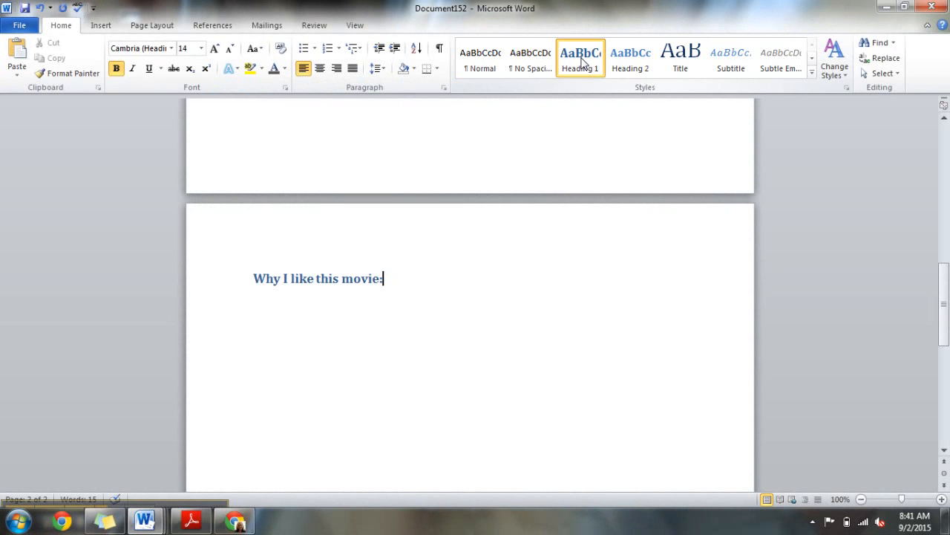
{"action": "key", "text": "Return"}
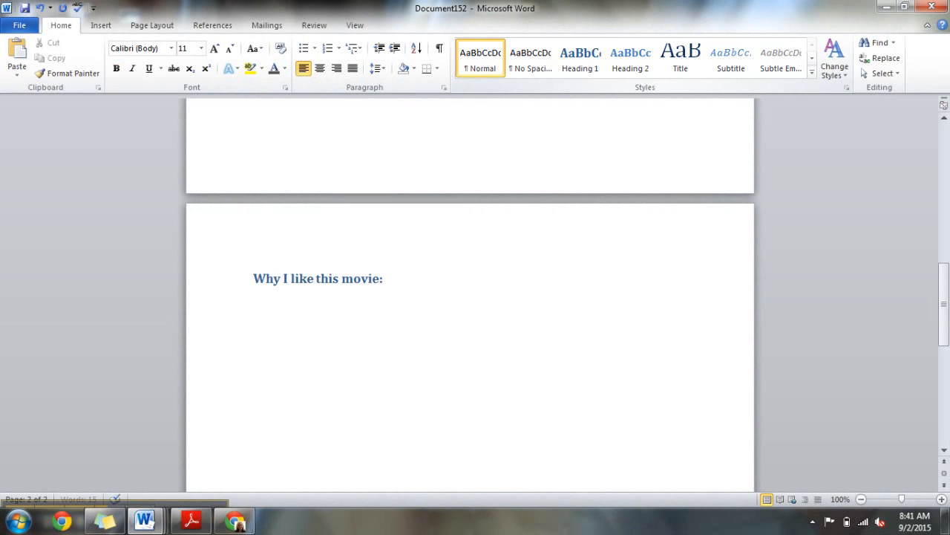
- Create a numbered list under the heading with "Lots of action", "Good story line" and "Movie about dogs", and end the list
{"action": "left_click", "coordinate": [327, 49]}
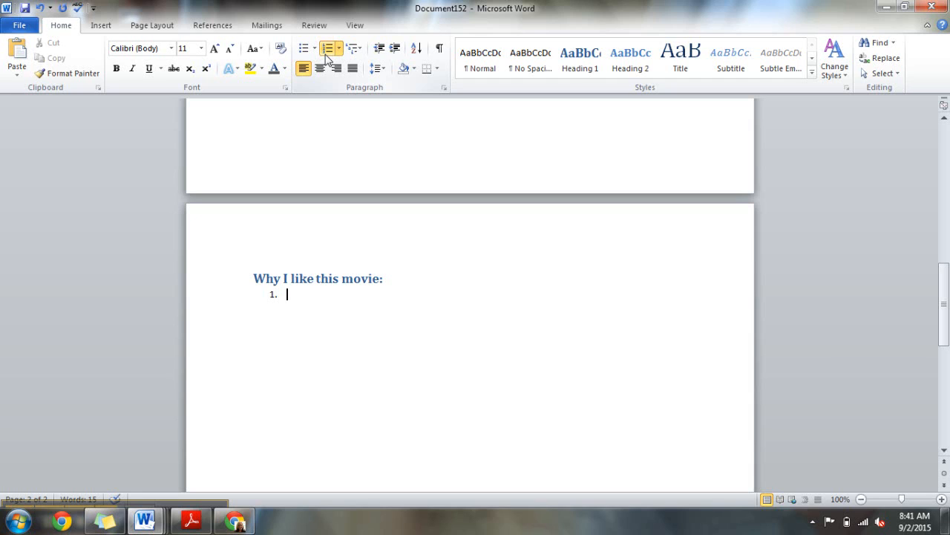
{"action": "type", "text": "Lots of action"}
{"action": "key", "text": "Return"}
{"action": "type", "text": "Good s"}
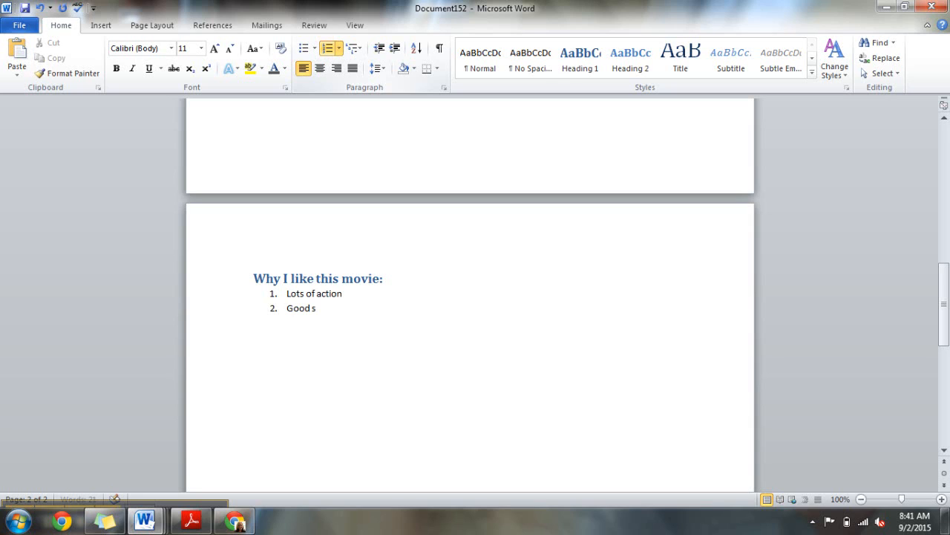
{"action": "type", "text": "tory line"}
{"action": "key", "text": "Return"}
{"action": "type", "text": "Movie about dogs"}
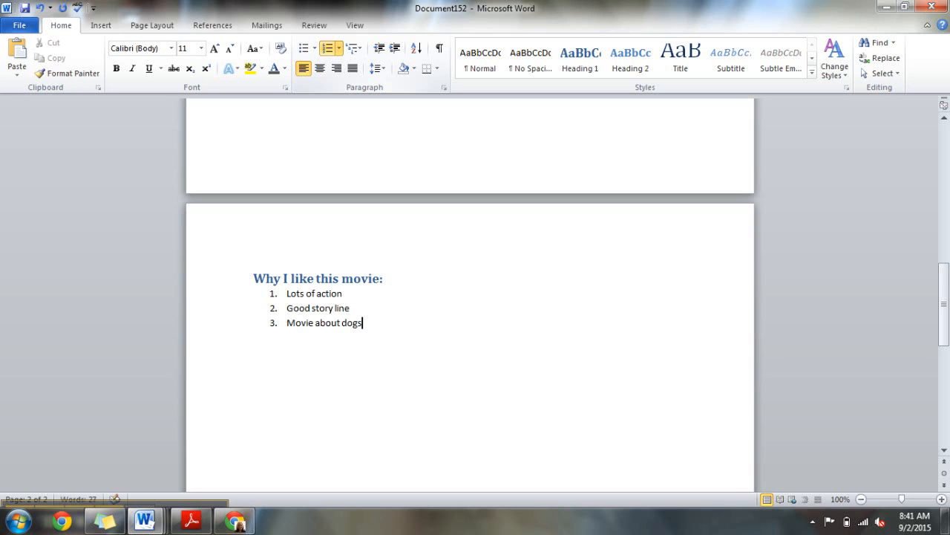
{"action": "key", "text": "Return"}
{"action": "left_click", "coordinate": [328, 49]}
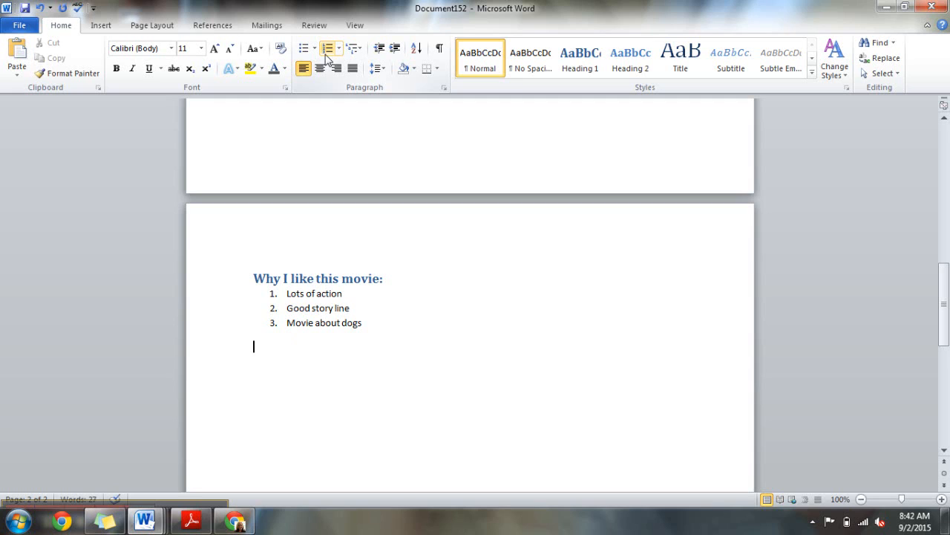
- Add a second heading "Why You Should Watch This:" below the list in the Heading 1 style, followed by a new line
{"action": "type", "text": "Why You Should Watch This:"}
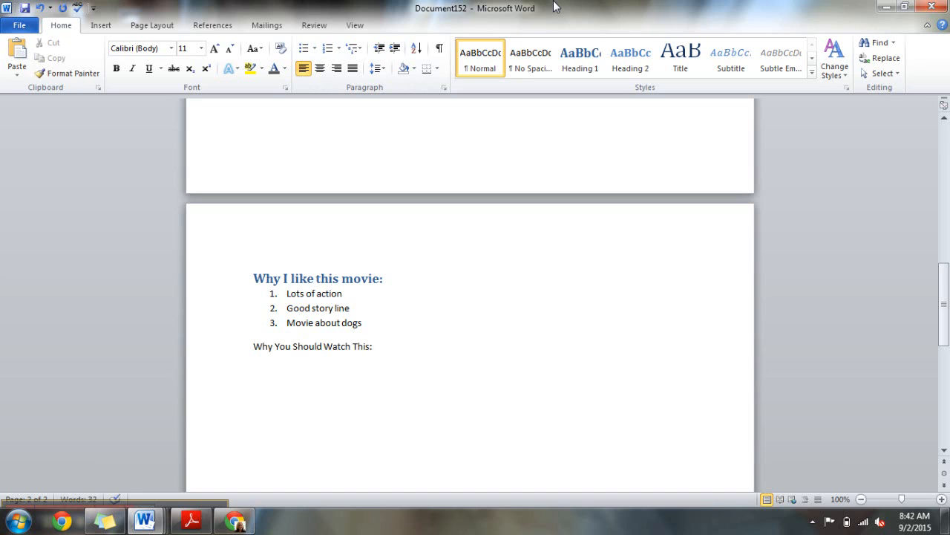
{"action": "left_click", "coordinate": [578, 68]}
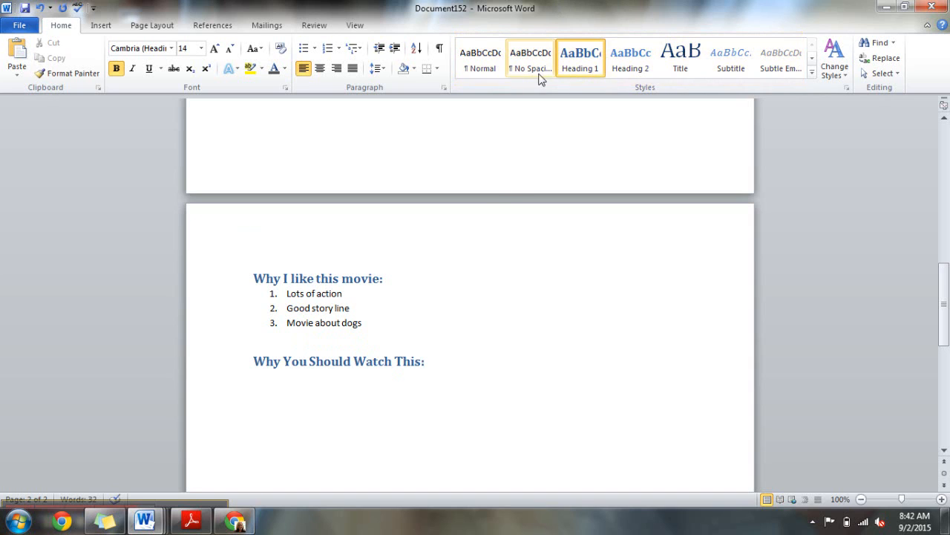
{"action": "key", "text": "Return"}
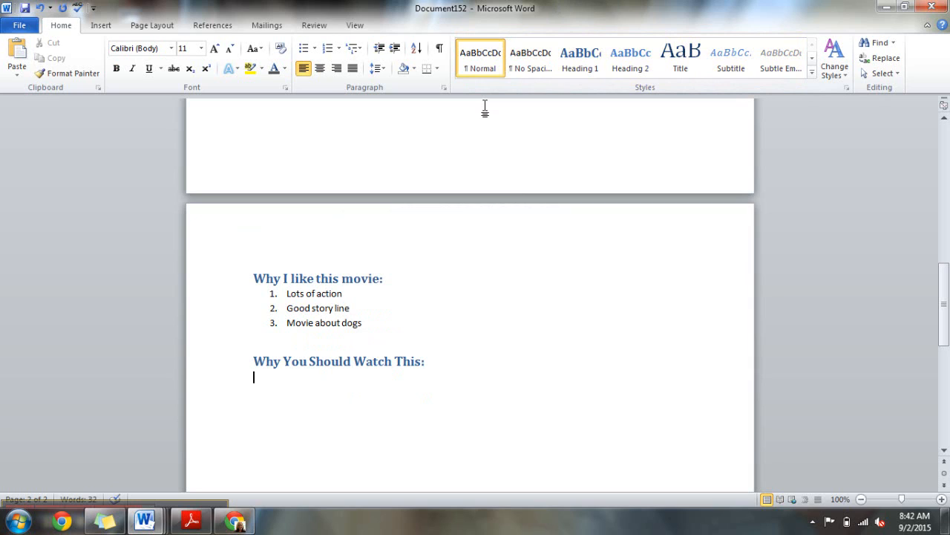
- Create a numbered list under "Why You Should Watch This:" with "Learn life lessons" and "Good movie", and end the list
{"action": "left_click", "coordinate": [328, 48]}
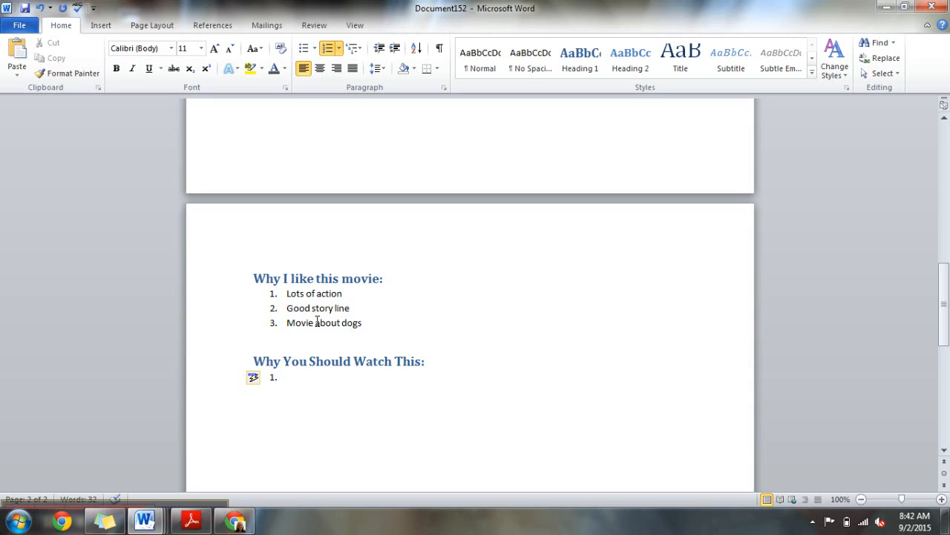
{"action": "type", "text": "Learn life lessons"}
{"action": "key", "text": "Return"}
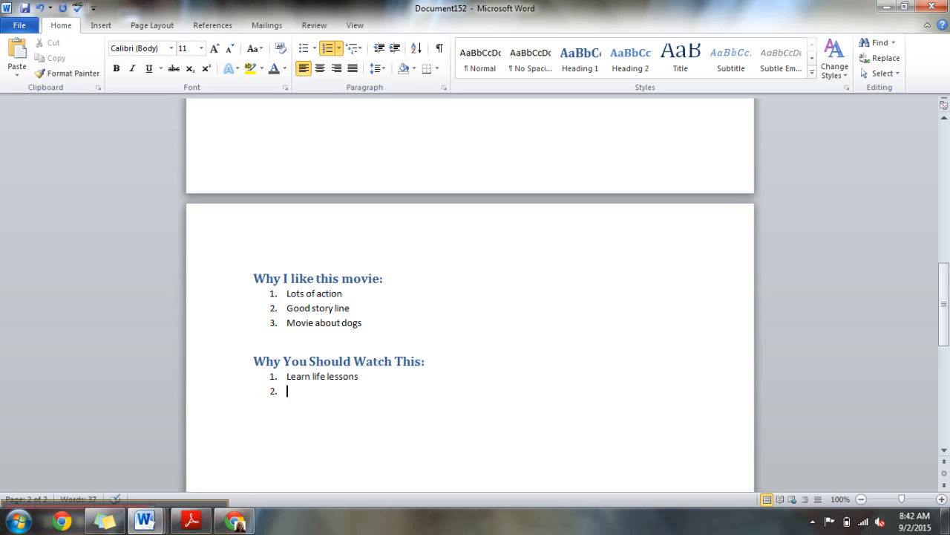
{"action": "type", "text": "Good movie"}
{"action": "key", "text": "Return"}
{"action": "key", "text": "Return"}
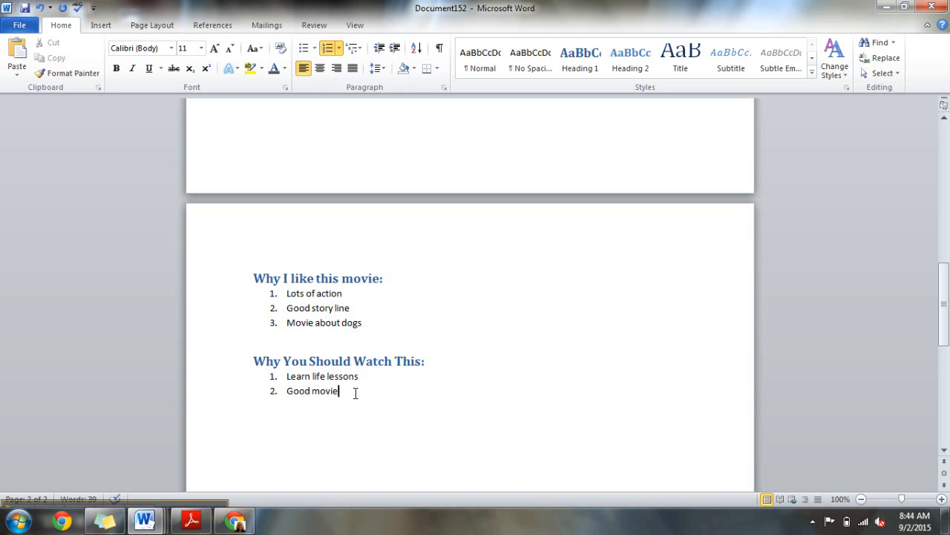
{"action": "key", "text": "Return"}
{"action": "key", "text": "Return"}
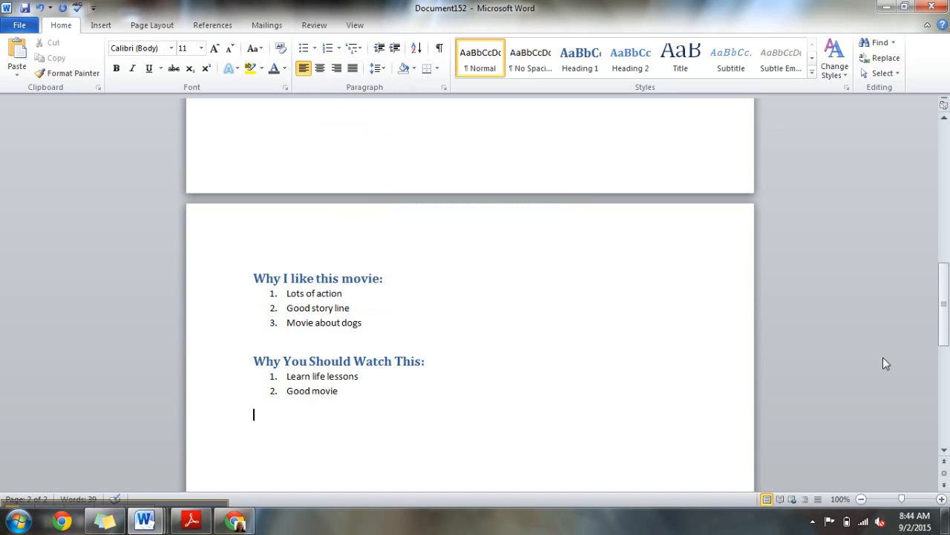
- Remove empty lines above the title on page one and place the cursor on the line below the byline
{"action": "left_click_drag", "start_coordinate": [947, 308], "coordinate": [947, 181]}
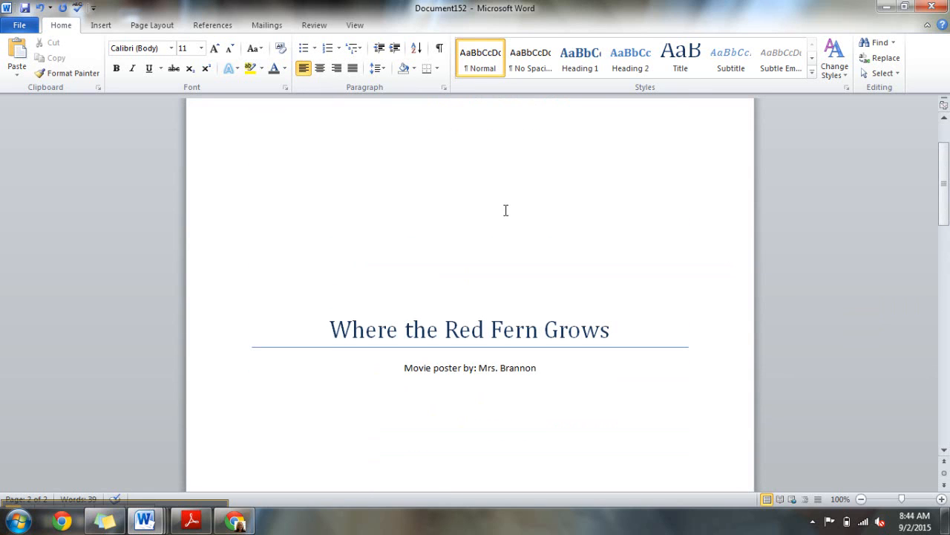
{"action": "left_click", "coordinate": [505, 210]}
{"action": "key", "text": "ctrl+l"}
{"action": "key", "text": "BackSpace"}
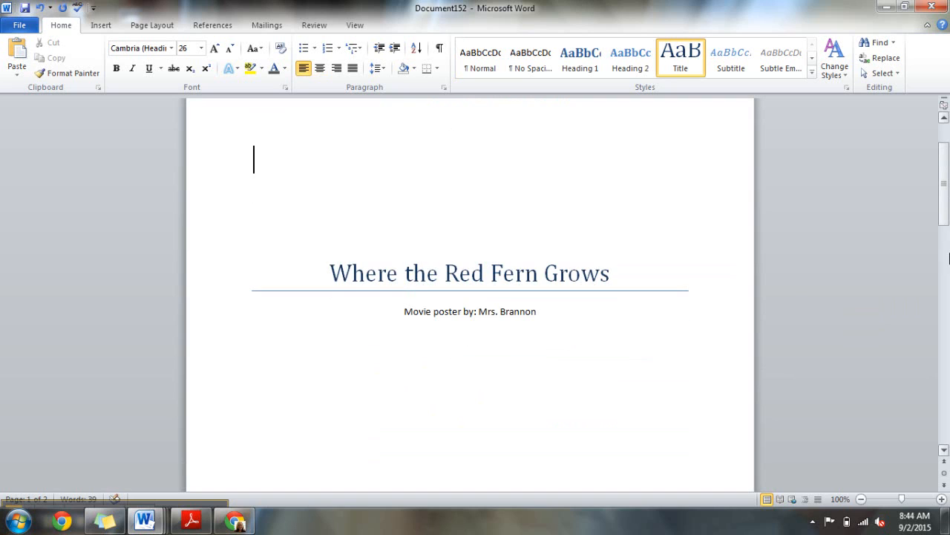
{"action": "left_click_drag", "start_coordinate": [947, 211], "coordinate": [947, 223]}
{"action": "left_click", "coordinate": [592, 319]}
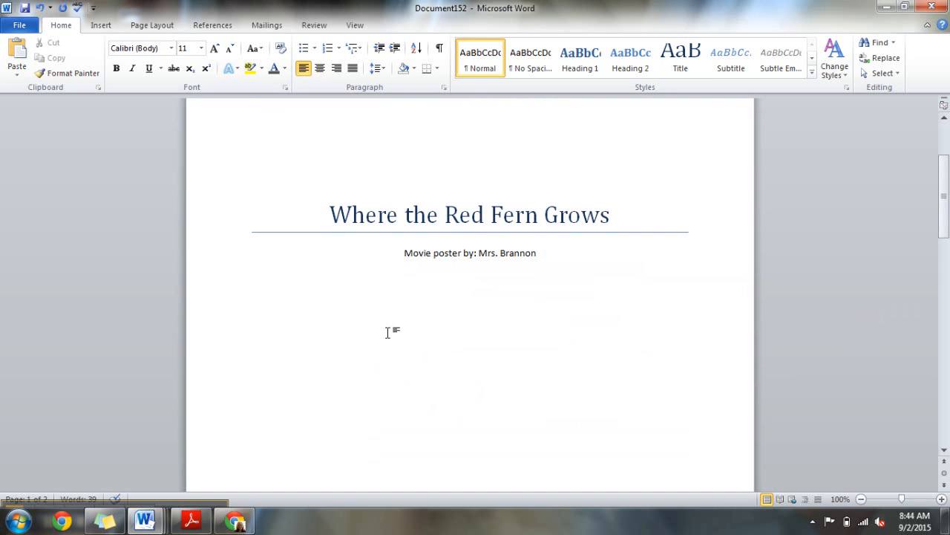
- Switch to Chrome and search Google Images for "where the red fern grows" in a new tab
{"action": "left_click", "coordinate": [223, 523]}
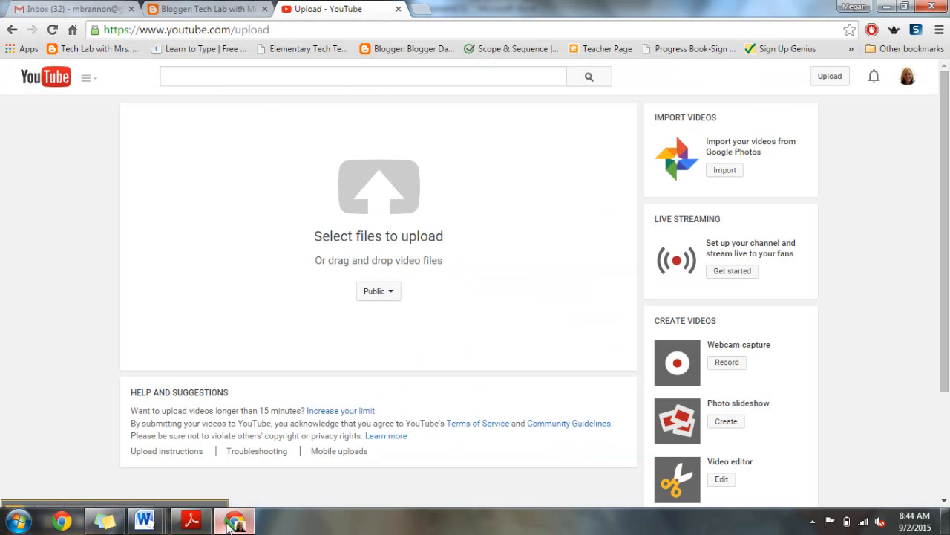
{"action": "left_click", "coordinate": [420, 10]}
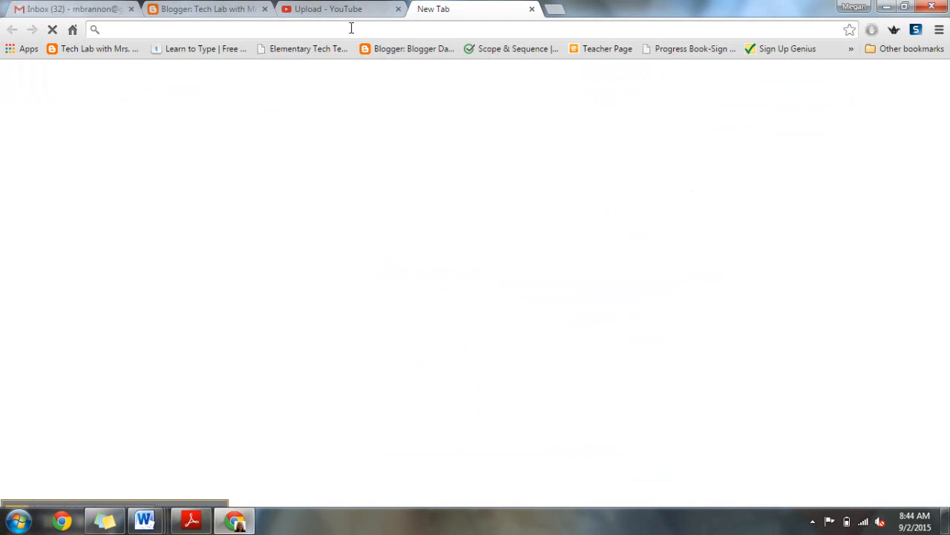
{"action": "type", "text": "where th"}
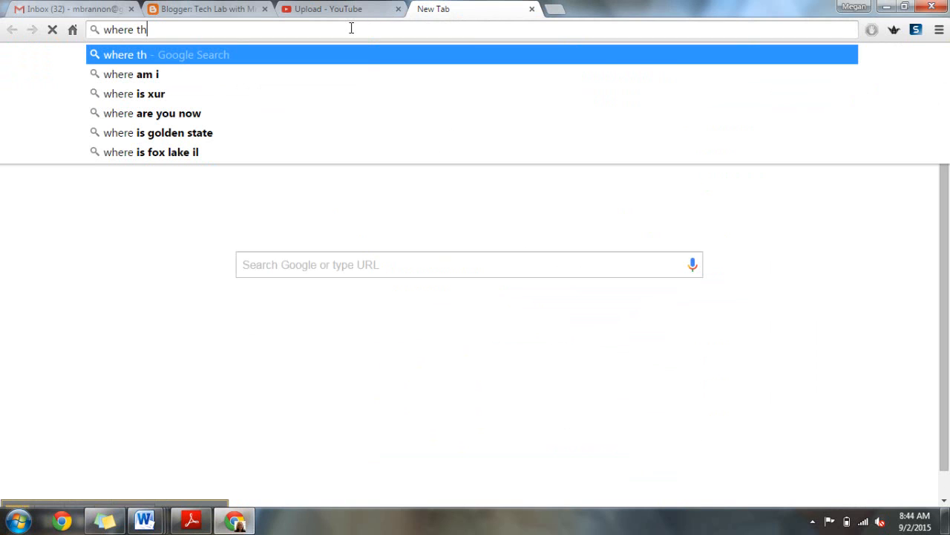
{"action": "type", "text": "e red fern "}
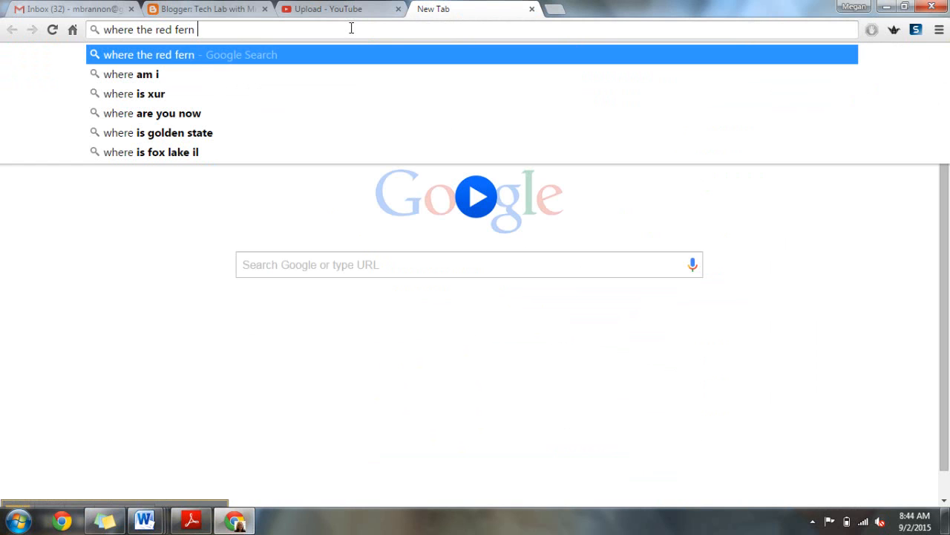
{"action": "type", "text": "grows"}
{"action": "key", "text": "Return"}
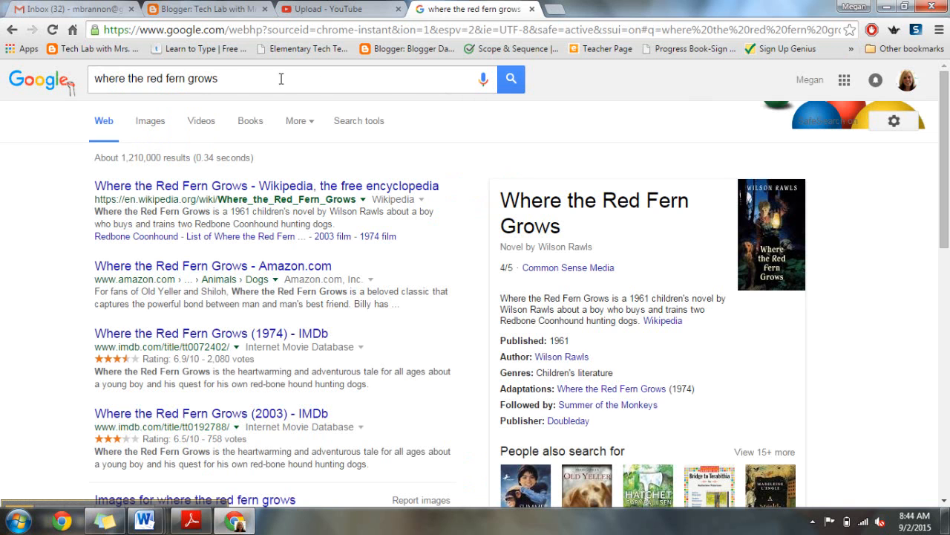
{"action": "left_click", "coordinate": [148, 131]}
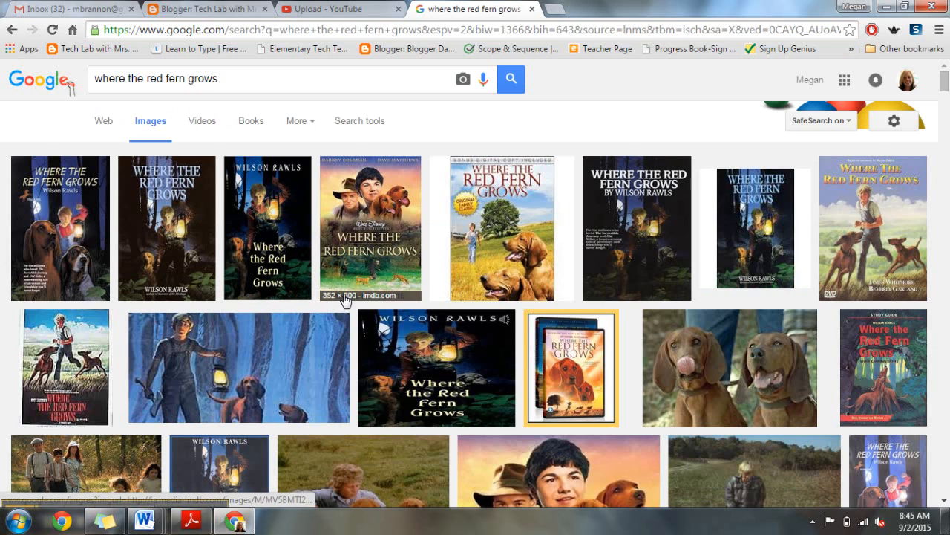
- Open the 352 × 500 imdb.com movie poster, save it to the Desktop as "red fern", and check the desktop for the file
{"action": "left_click", "coordinate": [383, 220]}
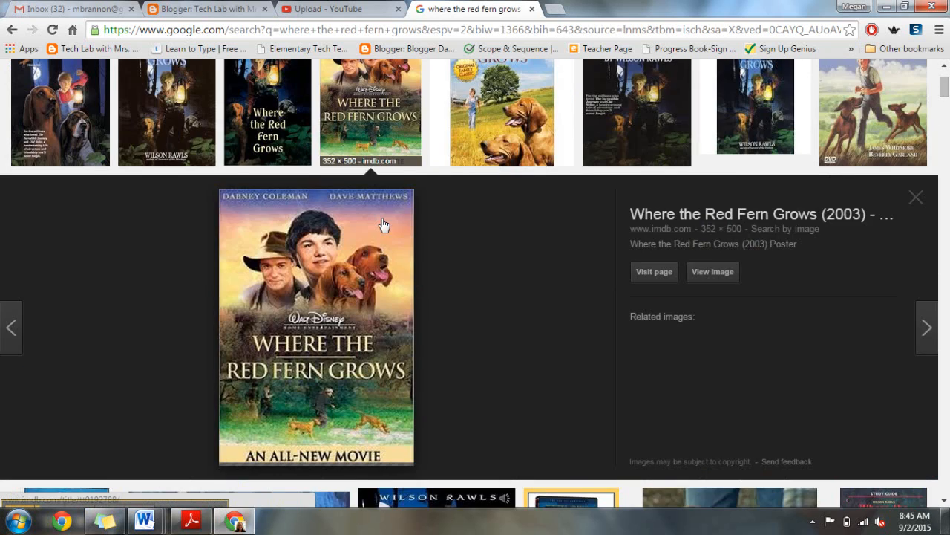
{"action": "right_click", "coordinate": [307, 305]}
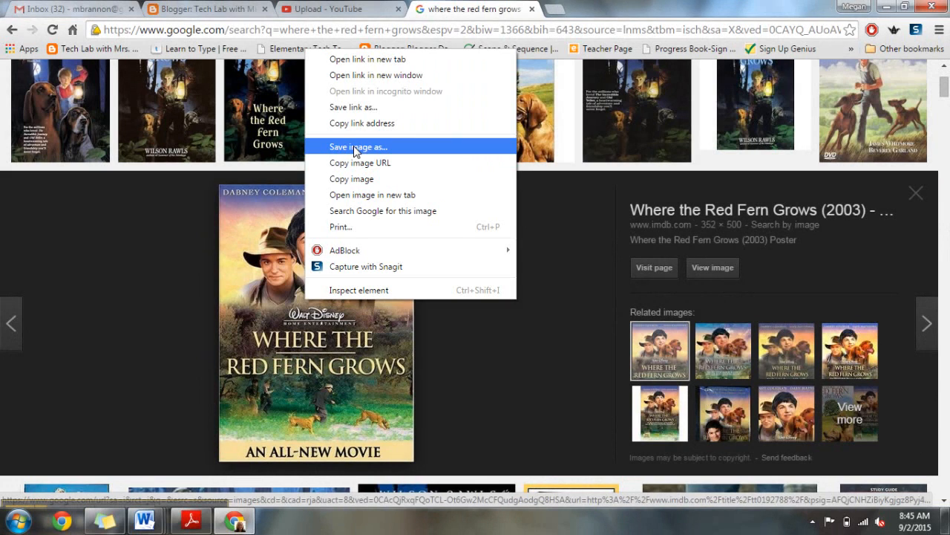
{"action": "left_click", "coordinate": [355, 147]}
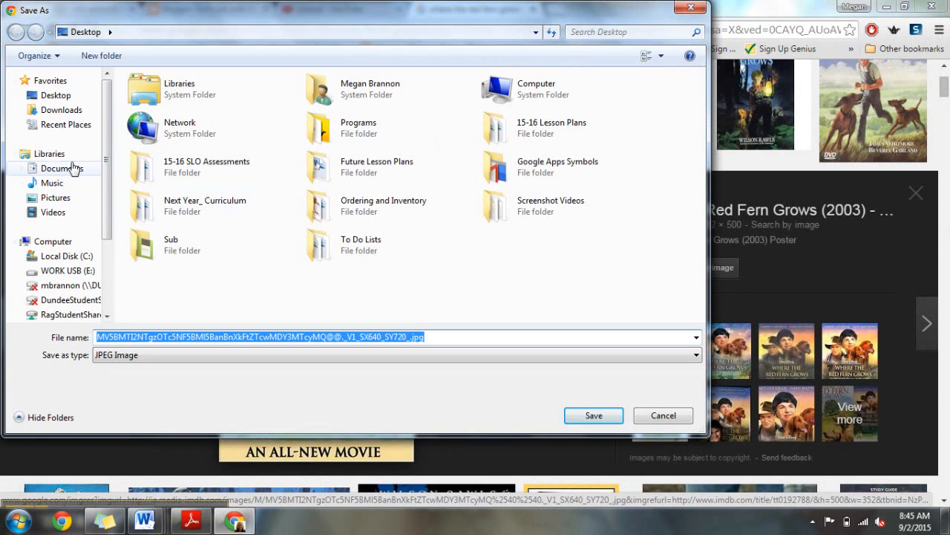
{"action": "left_click", "coordinate": [55, 97]}
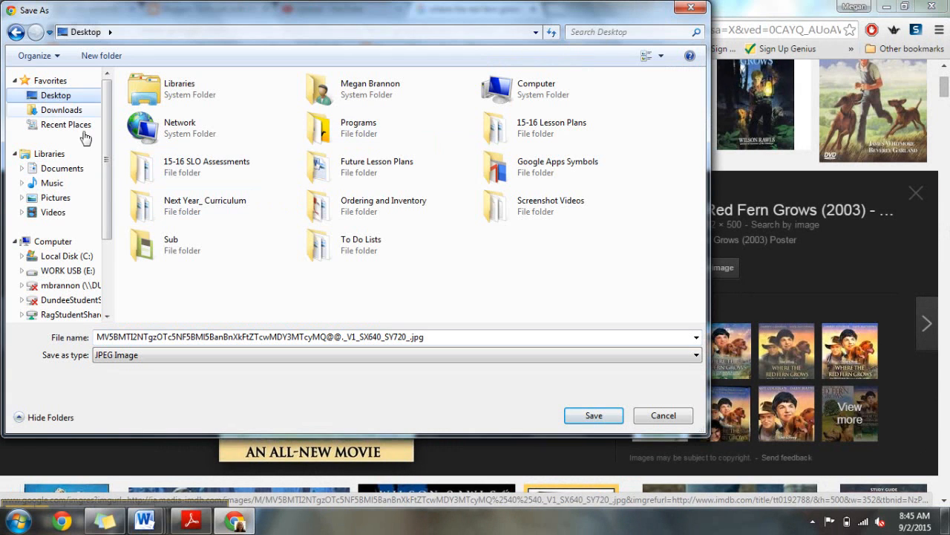
{"action": "double_click", "coordinate": [340, 336]}
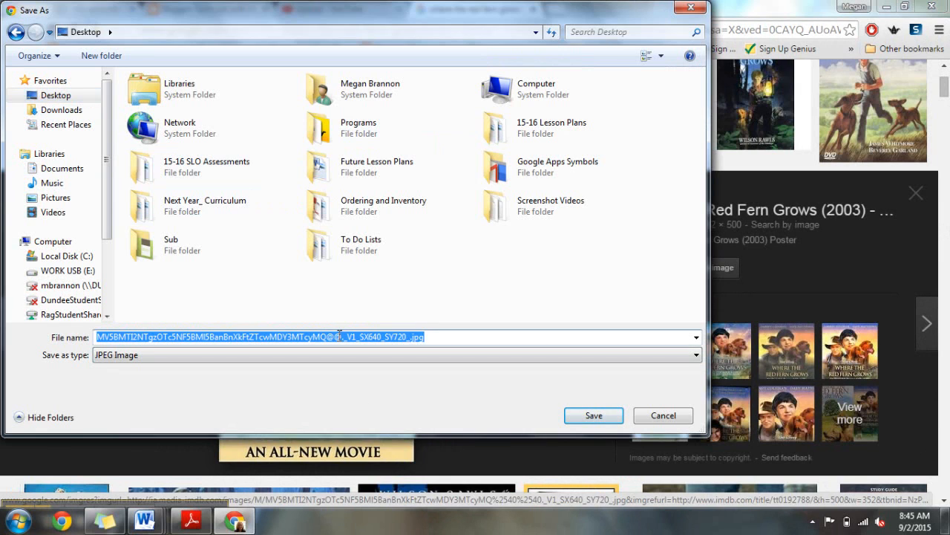
{"action": "type", "text": "red fern"}
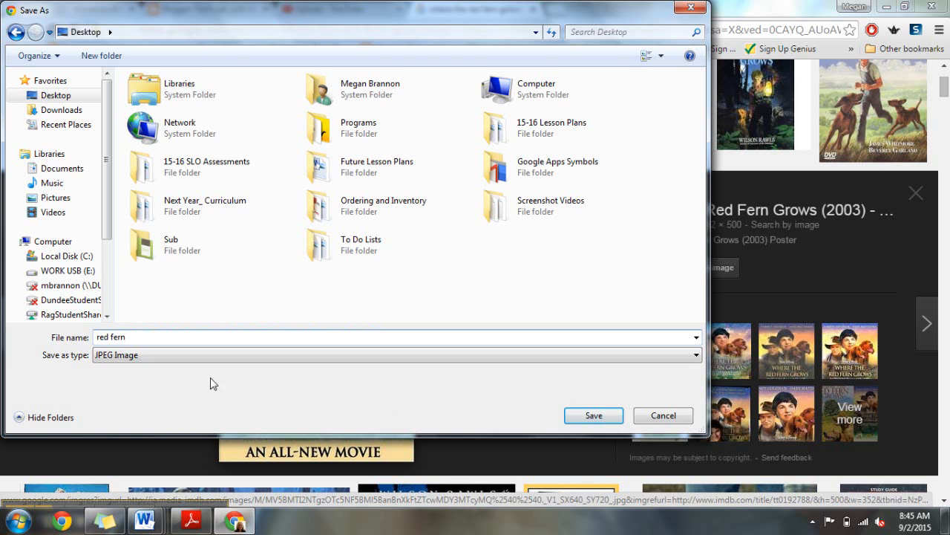
{"action": "left_click", "coordinate": [589, 416]}
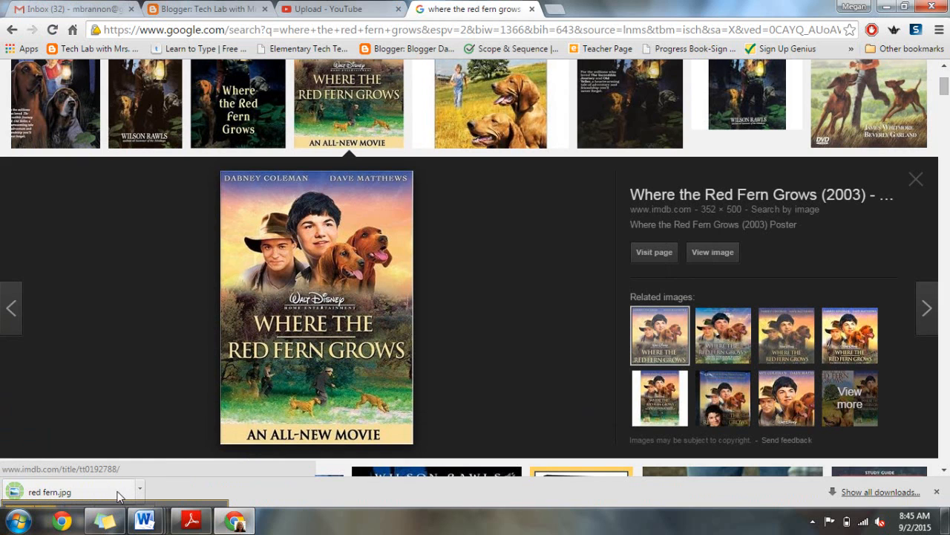
{"action": "left_click", "coordinate": [946, 521]}
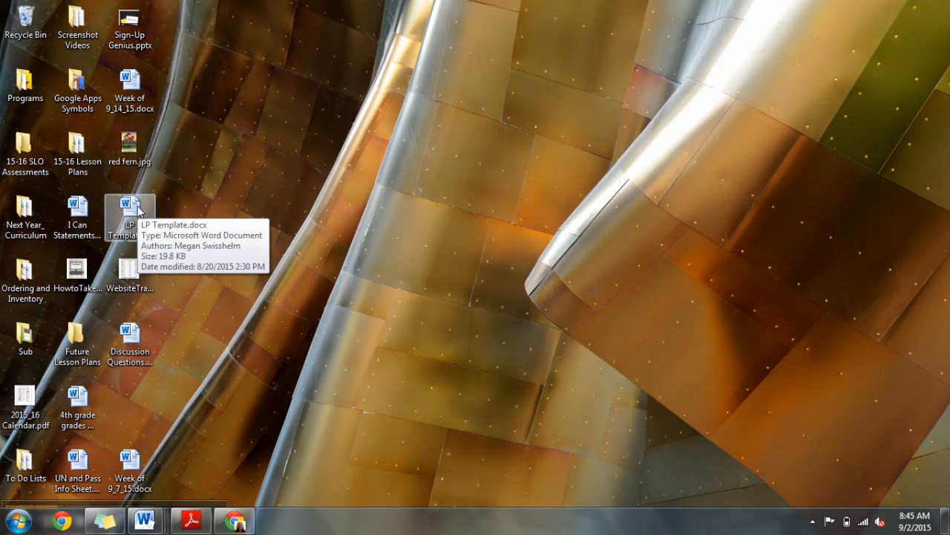
{"action": "left_click", "coordinate": [235, 521]}
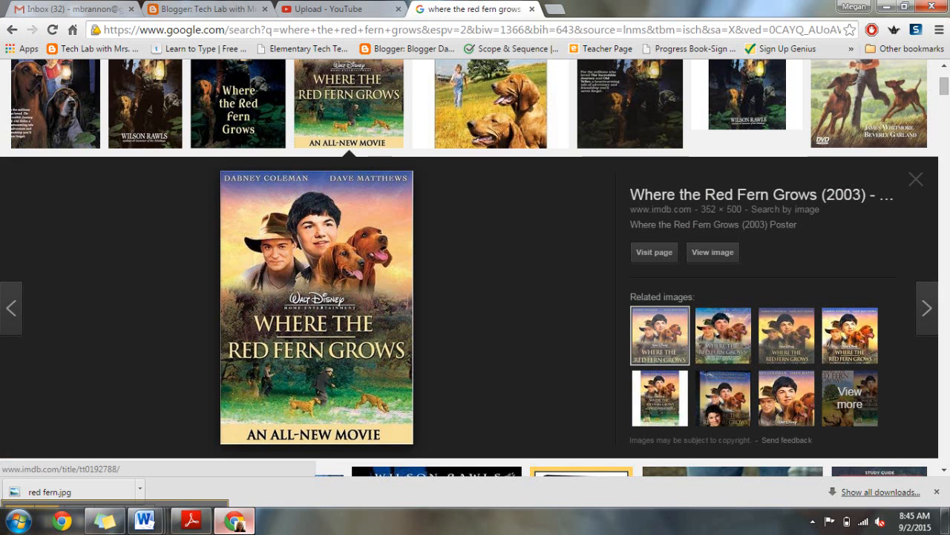
- Copy the poster image, switch to Document152 in Word, and paste it on a centred line below the byline, keeping source formatting
{"action": "right_click", "coordinate": [330, 326]}
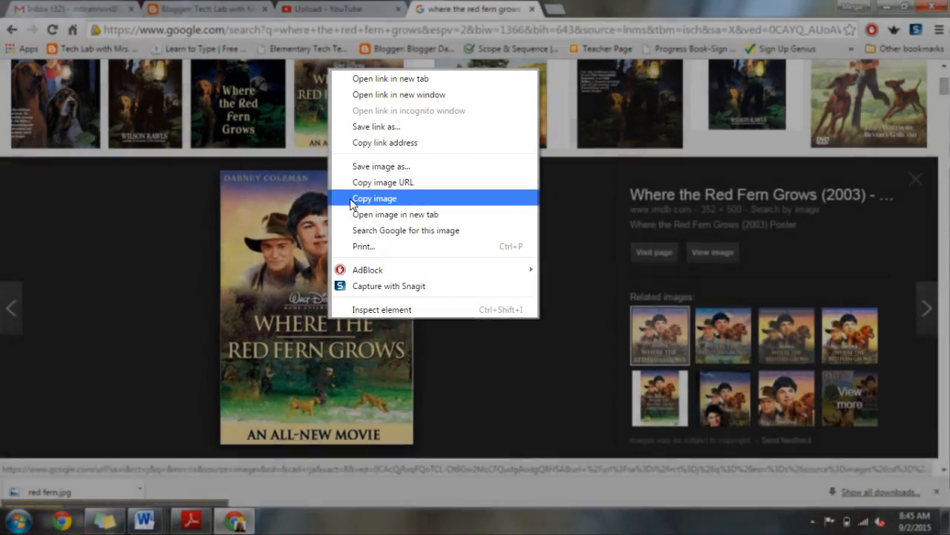
{"action": "left_click", "coordinate": [352, 205]}
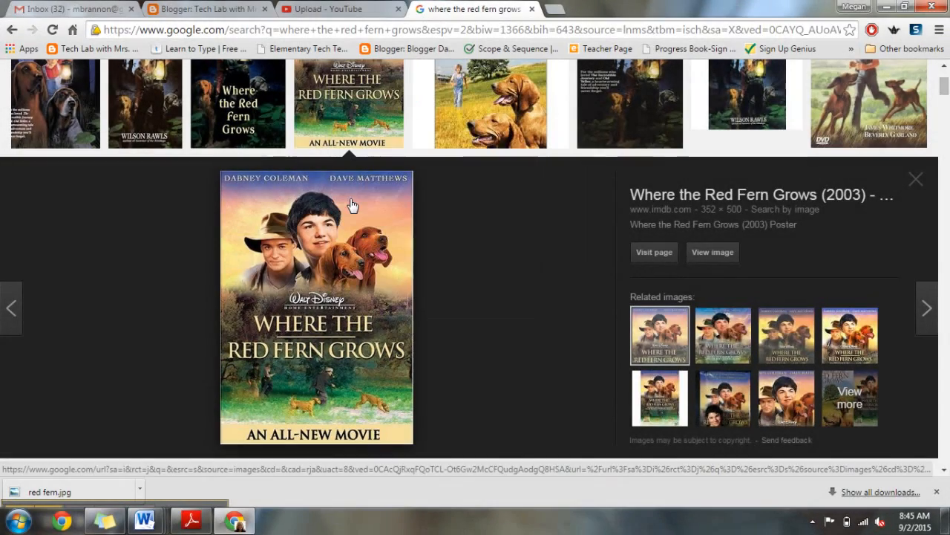
{"action": "mouse_move", "coordinate": [145, 520]}
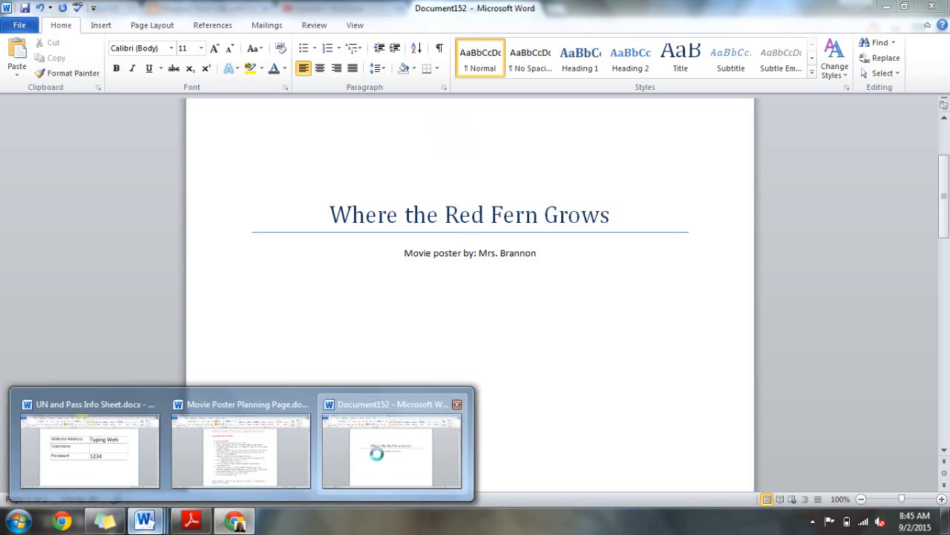
{"action": "left_click", "coordinate": [378, 460]}
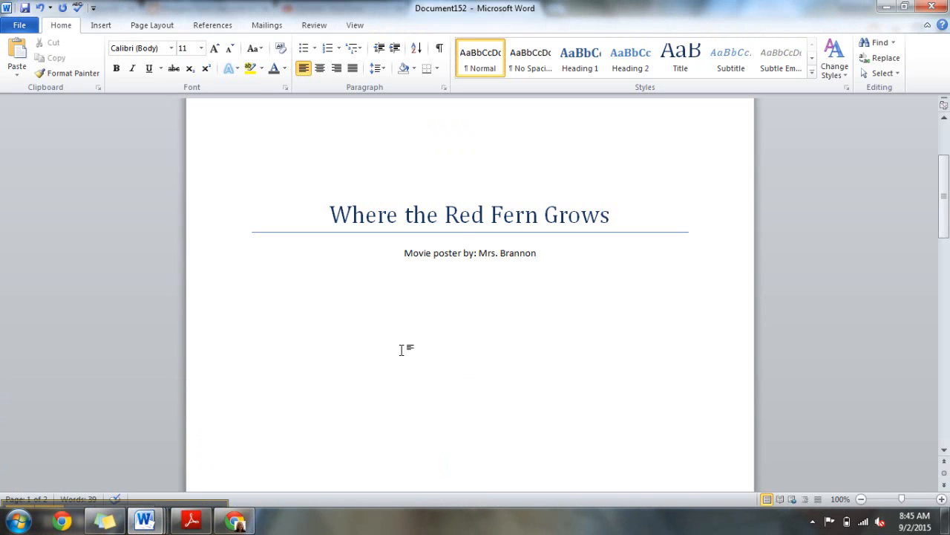
{"action": "left_click", "coordinate": [320, 68]}
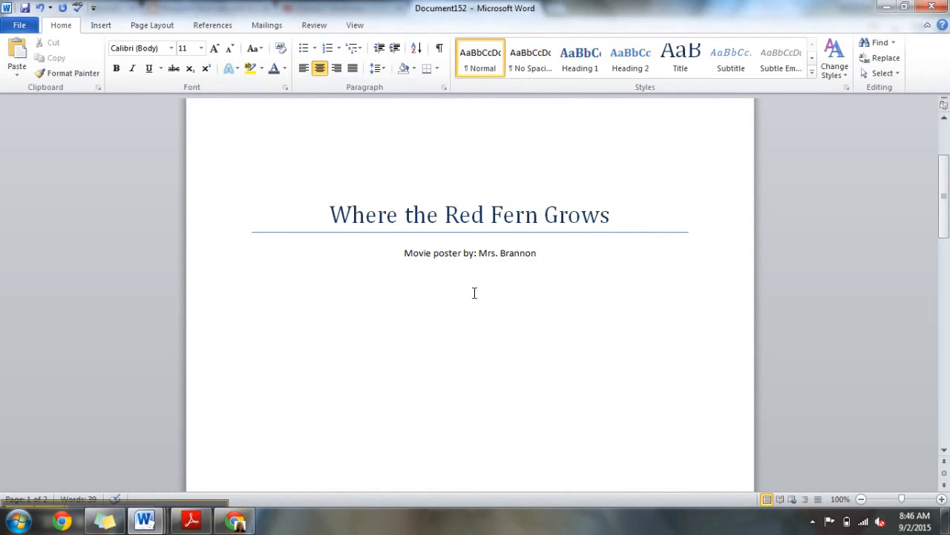
{"action": "right_click", "coordinate": [474, 293]}
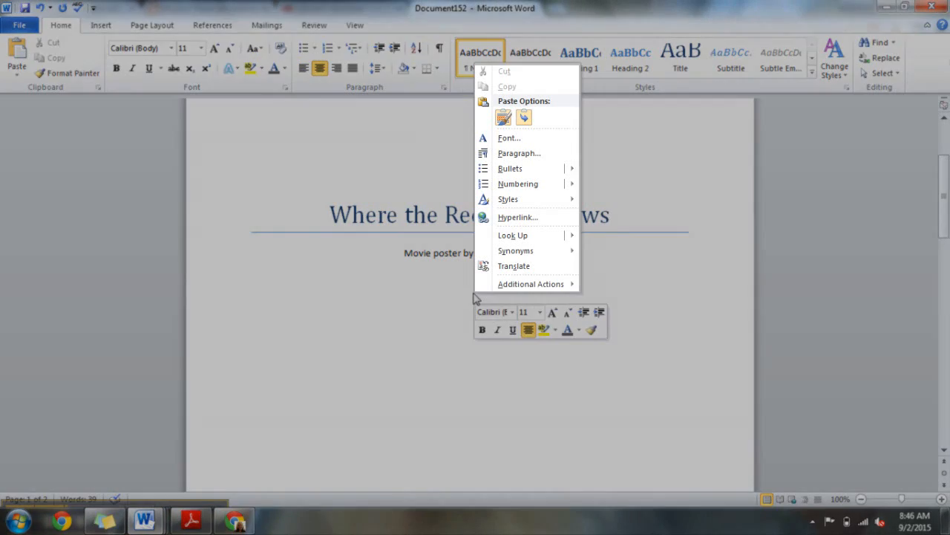
{"action": "left_click", "coordinate": [504, 119]}
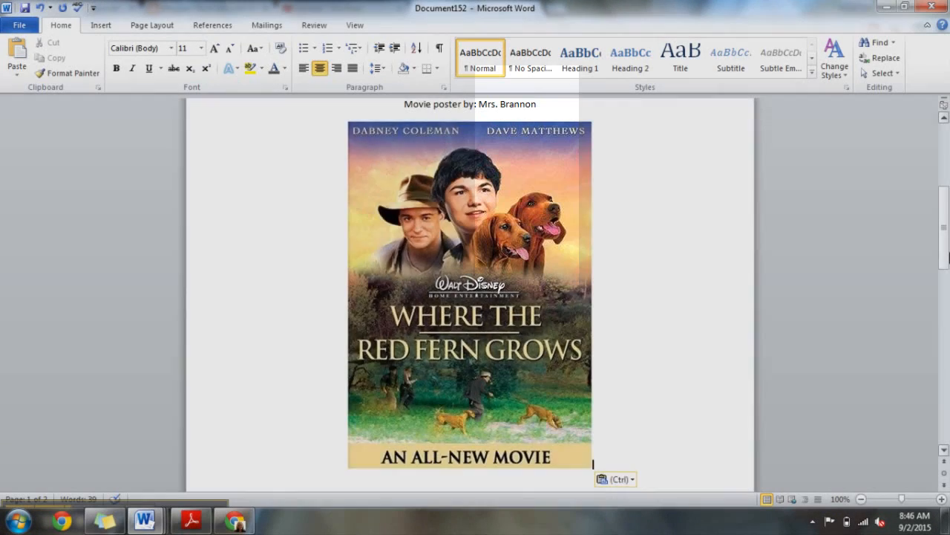
- Delete four of the empty lines above the title so the title, byline and poster picture move up page one
{"action": "mouse_move", "coordinate": [944, 263]}
{"action": "left_mouse_down"}
{"action": "mouse_move", "coordinate": [945, 211]}
{"action": "mouse_move", "coordinate": [945, 315]}
{"action": "mouse_move", "coordinate": [944, 266]}
{"action": "left_mouse_up"}
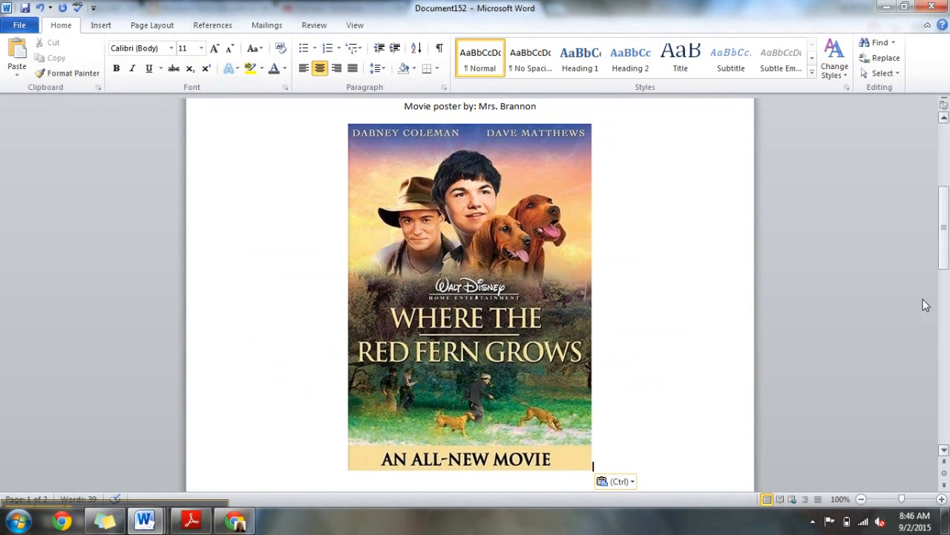
{"action": "left_click", "coordinate": [860, 499]}
{"action": "left_click", "coordinate": [861, 499]}
{"action": "left_click", "coordinate": [861, 499]}
{"action": "left_click", "coordinate": [860, 499]}
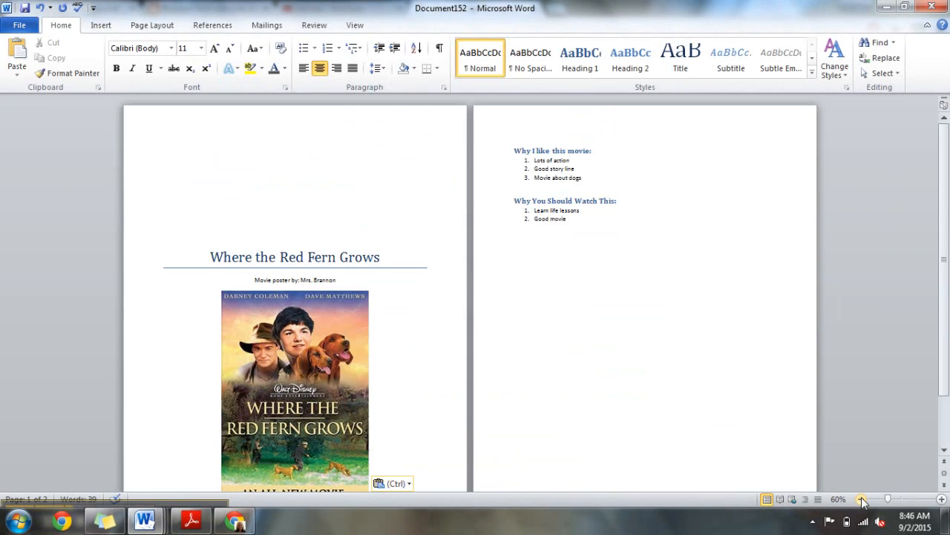
{"action": "left_click", "coordinate": [312, 202]}
{"action": "key", "text": "BackSpace"}
{"action": "key", "text": "BackSpace"}
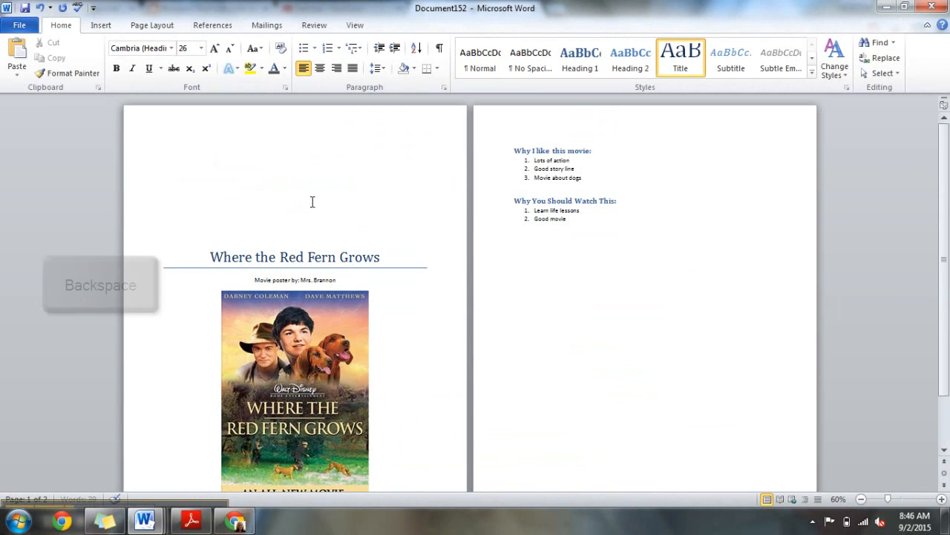
{"action": "key", "text": "BackSpace"}
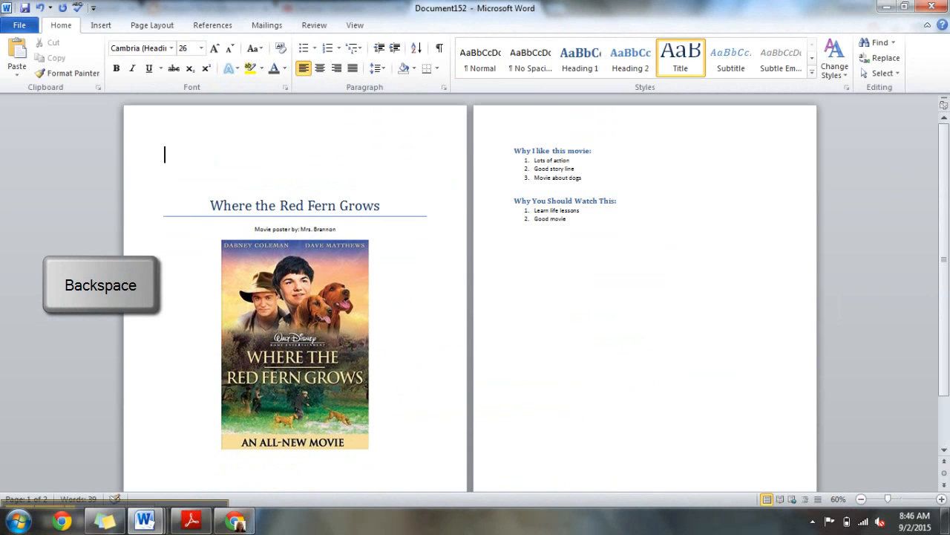
{"action": "key", "text": "BackSpace"}
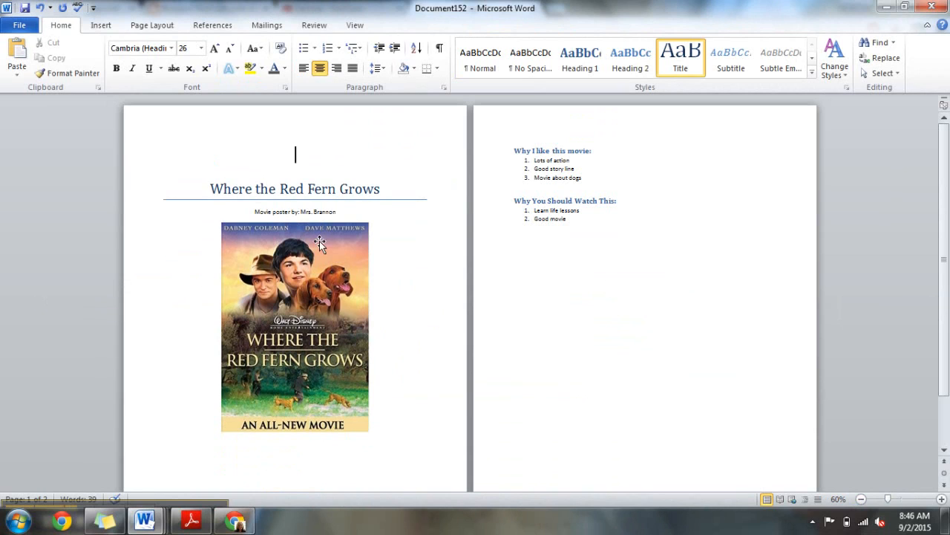
- Delete the pasted poster picture below the byline on page one
{"action": "left_click", "coordinate": [298, 316]}
{"action": "key", "text": "Delete"}
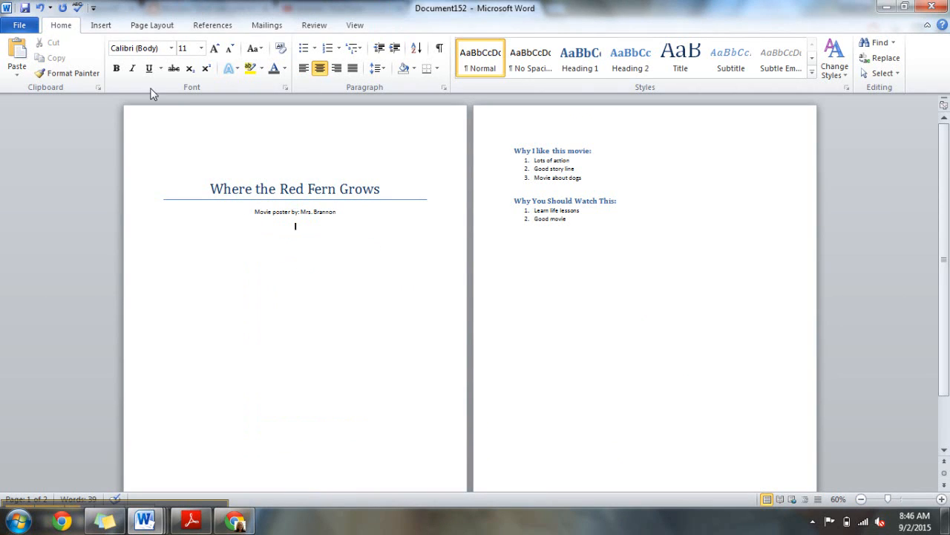
- Insert the picture red fern.jpg from the Desktop on the centred line below the byline on page one
{"action": "left_click", "coordinate": [101, 27]}
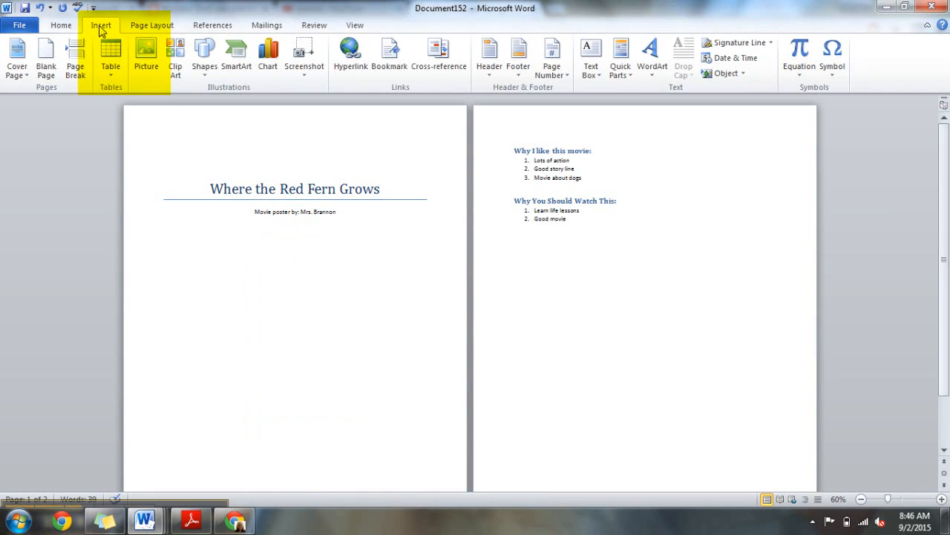
{"action": "left_click", "coordinate": [147, 65]}
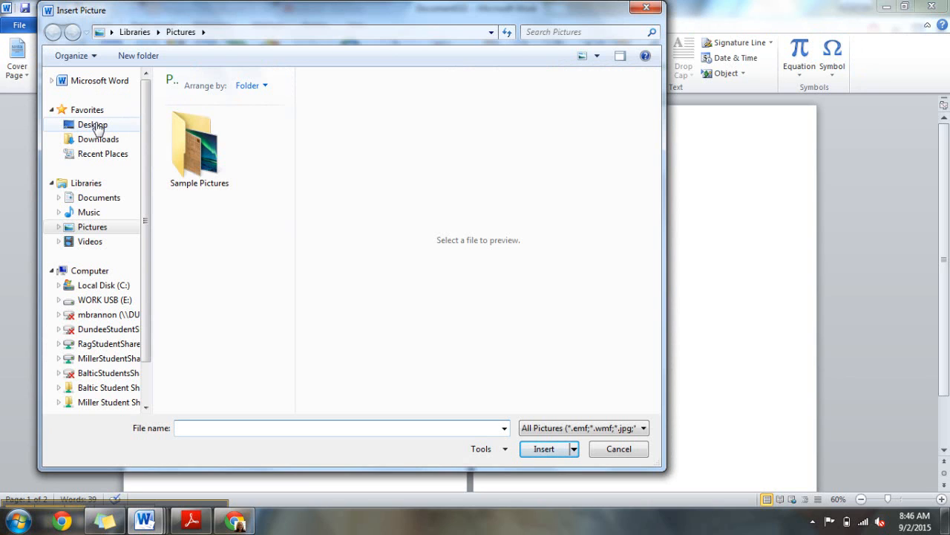
{"action": "left_click", "coordinate": [93, 125]}
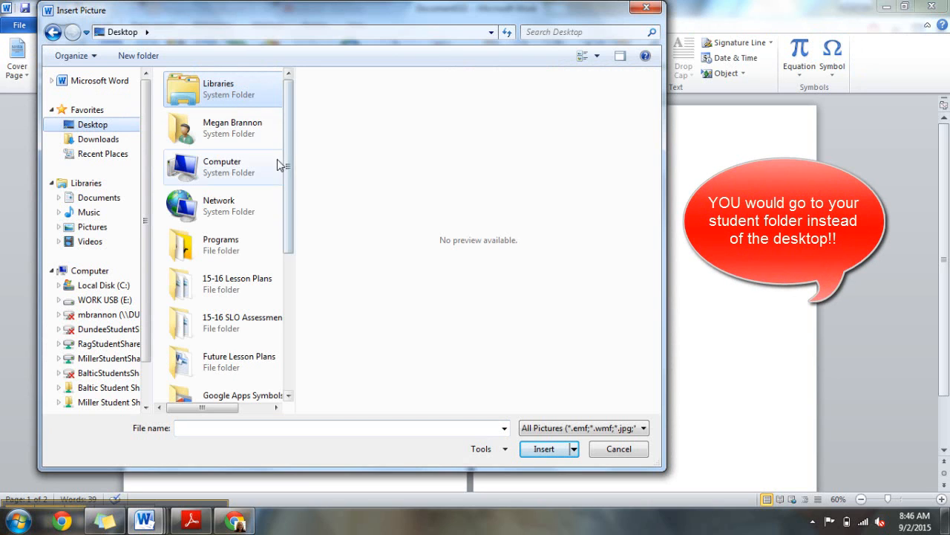
{"action": "left_click_drag", "start_coordinate": [290, 170], "coordinate": [288, 331]}
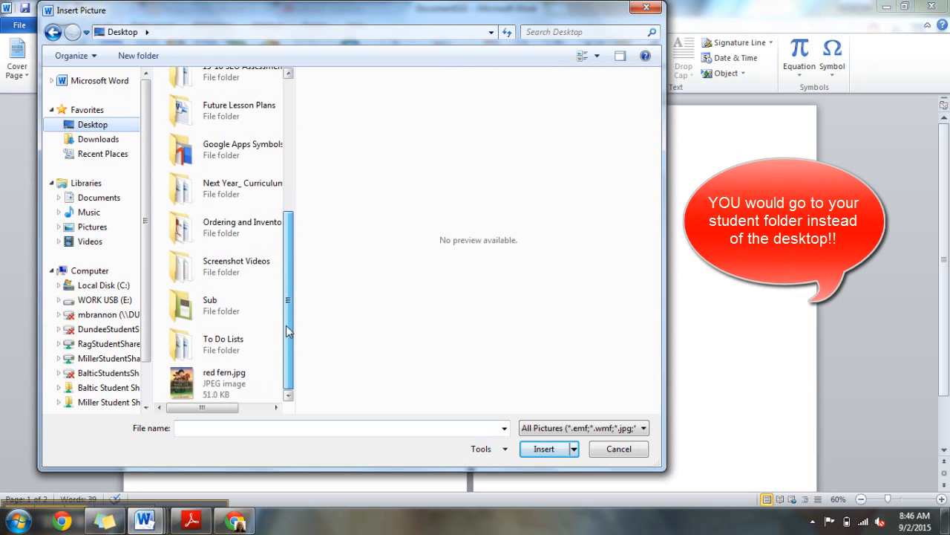
{"action": "left_click", "coordinate": [216, 386]}
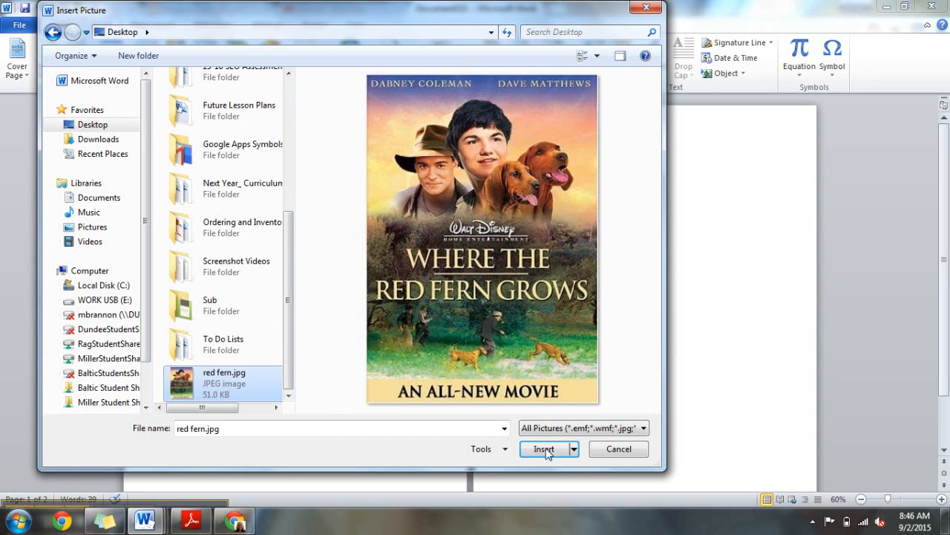
{"action": "left_click", "coordinate": [564, 451]}
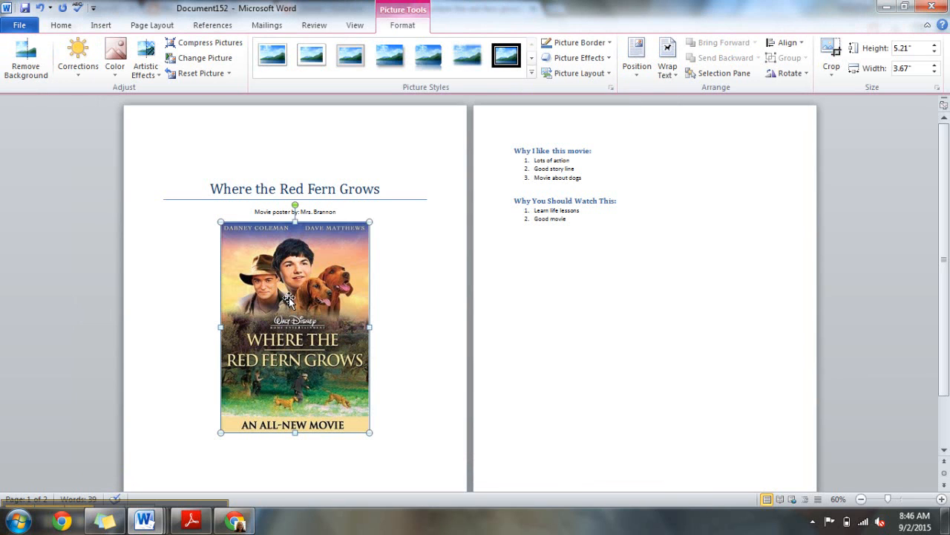
{"action": "left_click", "coordinate": [409, 290]}
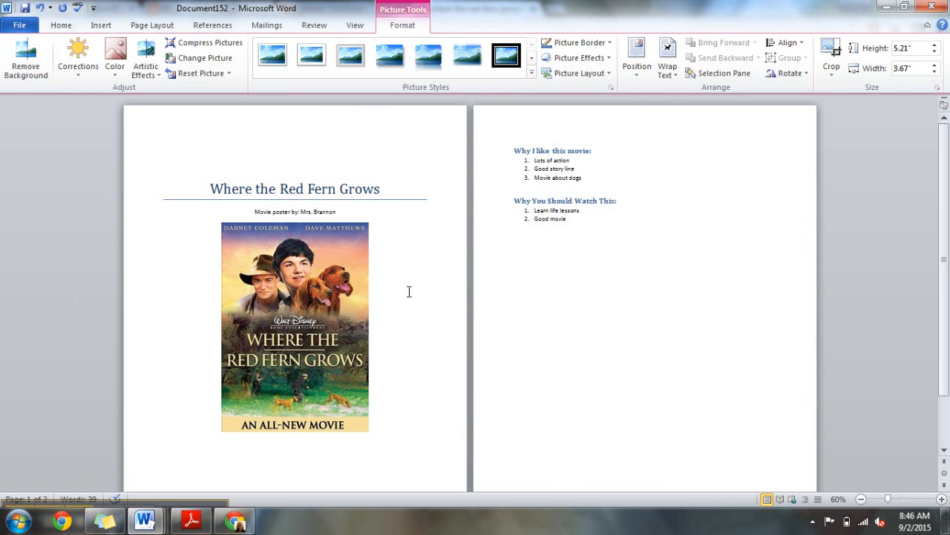
- Apply the picture style with a dark rounded frame and a reflection to the poster picture on page one
{"action": "left_click", "coordinate": [296, 377]}
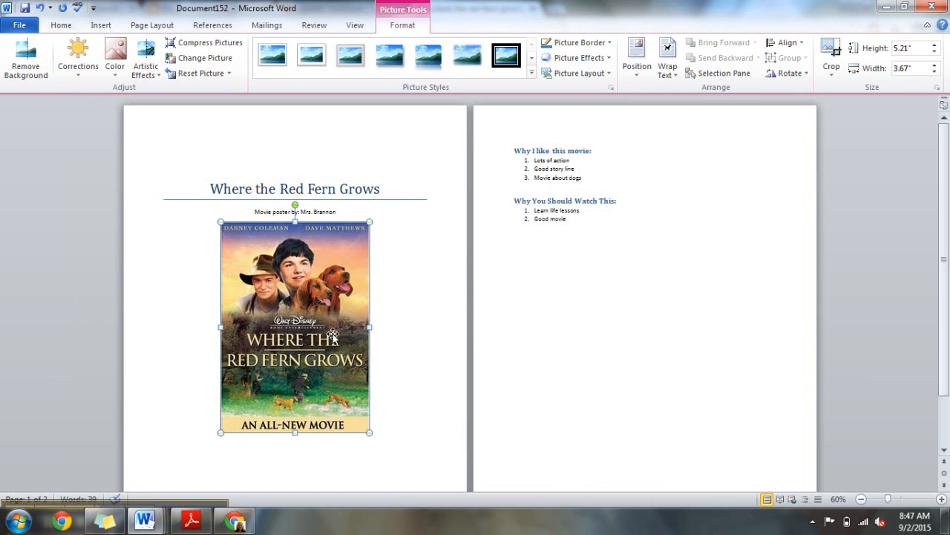
{"action": "left_click", "coordinate": [421, 325]}
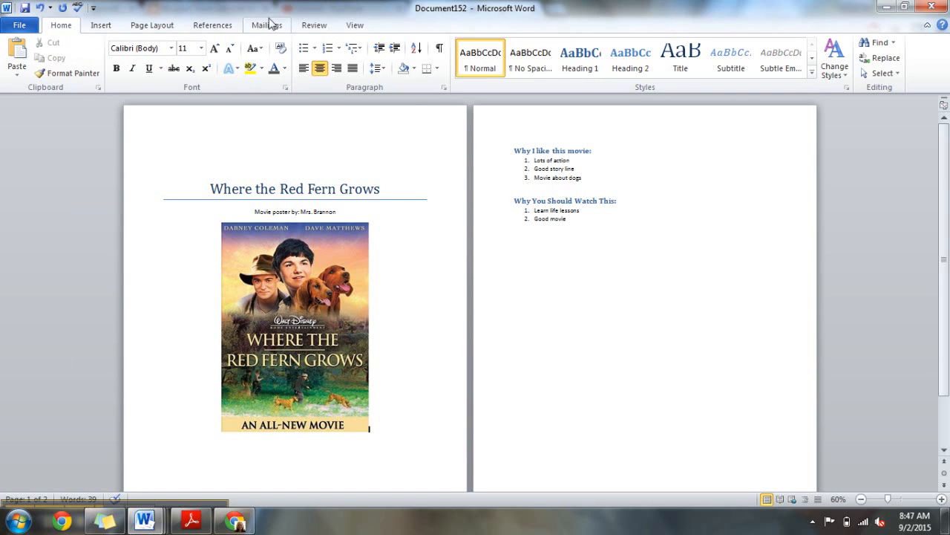
{"action": "left_click", "coordinate": [306, 303]}
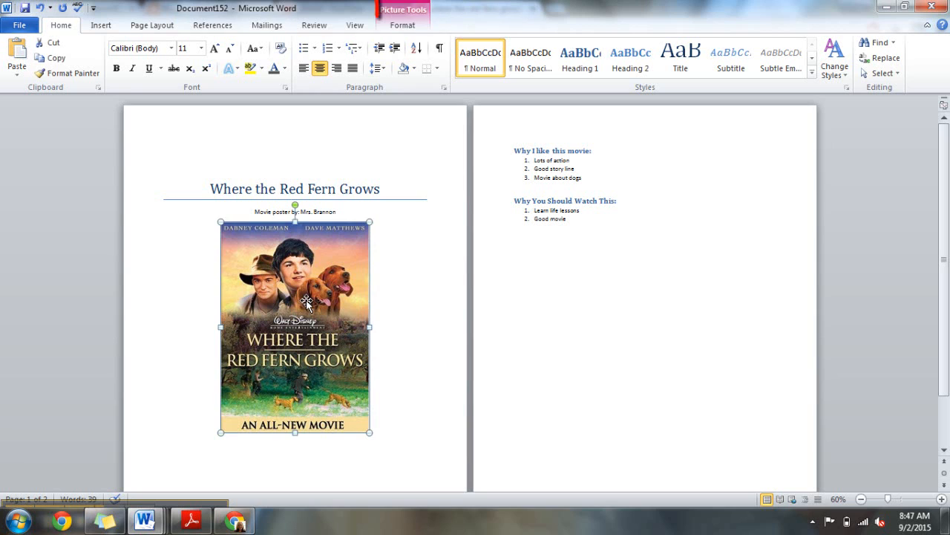
{"action": "left_click", "coordinate": [401, 13]}
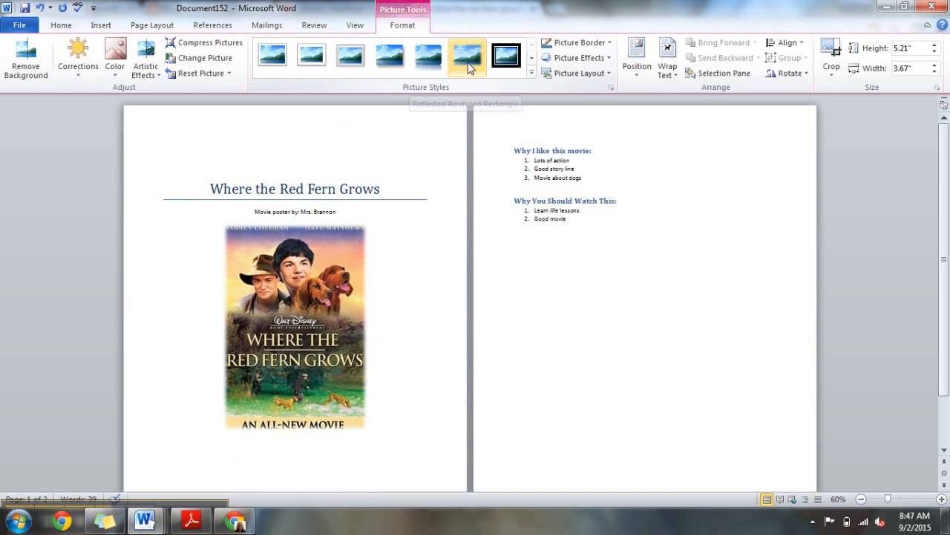
{"action": "left_click", "coordinate": [532, 75]}
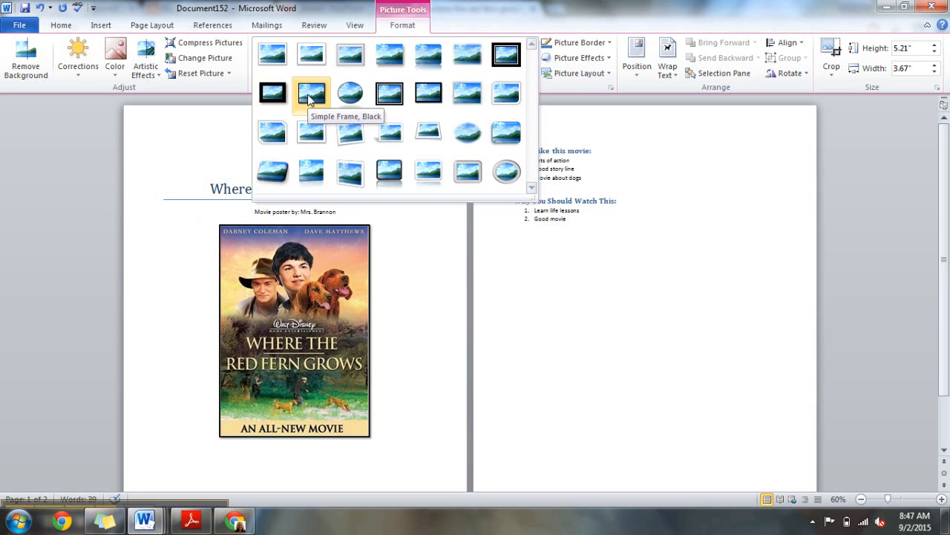
{"action": "left_click", "coordinate": [391, 178]}
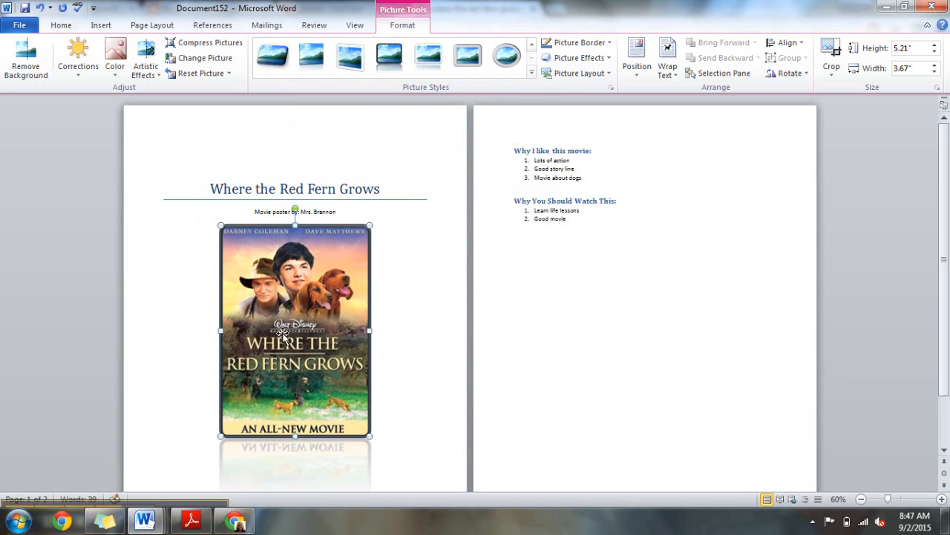
{"action": "left_click_drag", "start_coordinate": [949, 305], "coordinate": [948, 346]}
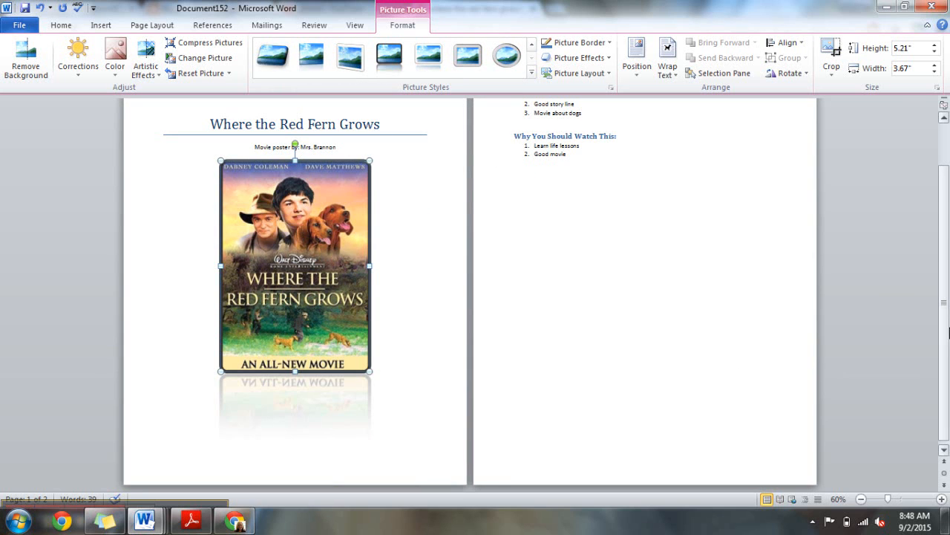
{"action": "scroll", "coordinate": [827, 471], "scroll_direction": "up", "scroll_amount": 2}
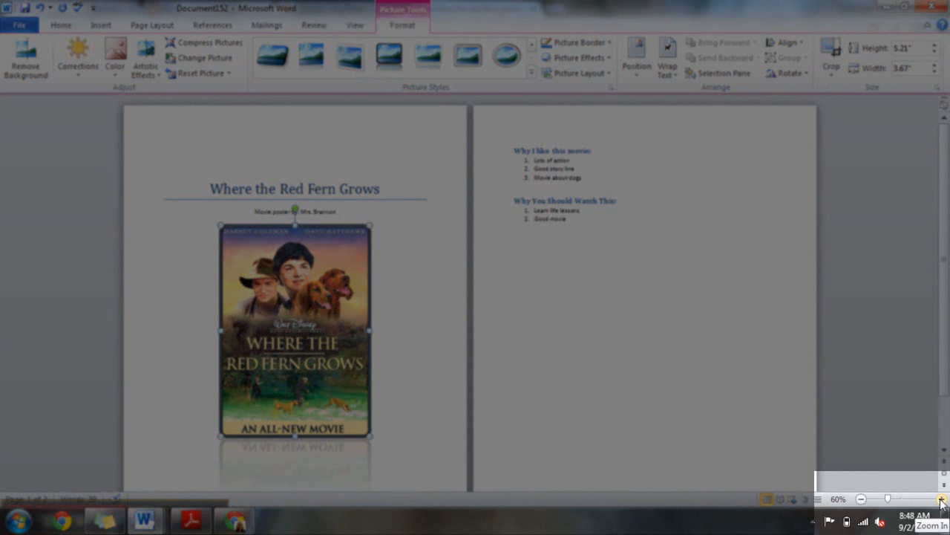
- Add the heading "Movie Trailer and Reviews" in the Heading 1 style below the numbered lists on page two
{"action": "left_click", "coordinate": [942, 500]}
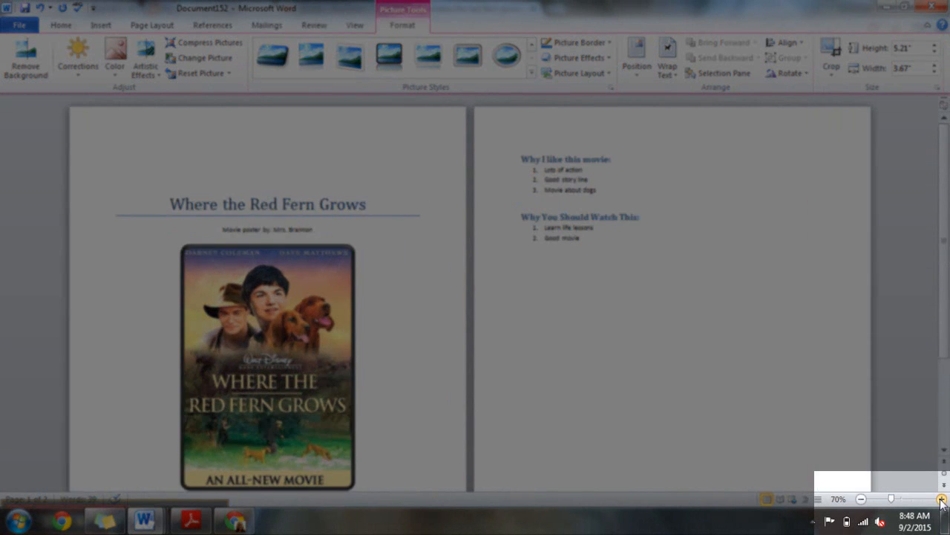
{"action": "left_click", "coordinate": [941, 500]}
{"action": "left_click", "coordinate": [942, 500]}
{"action": "left_click", "coordinate": [941, 500]}
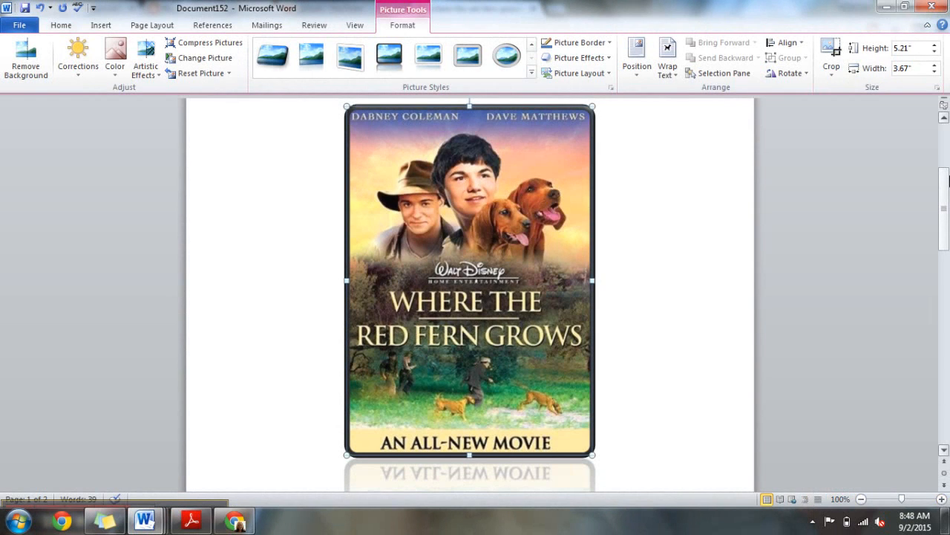
{"action": "left_click_drag", "start_coordinate": [944, 183], "coordinate": [947, 308]}
{"action": "left_click", "coordinate": [362, 262]}
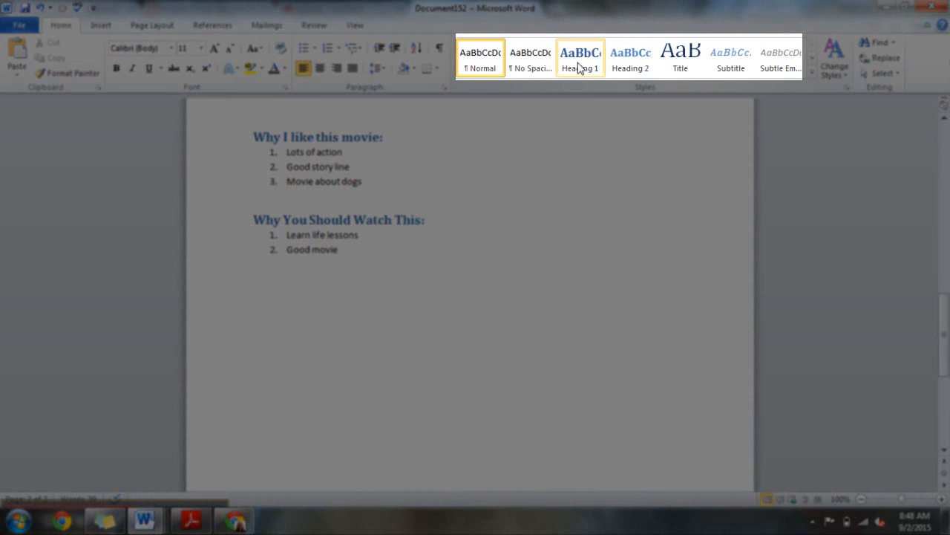
{"action": "left_click", "coordinate": [579, 63]}
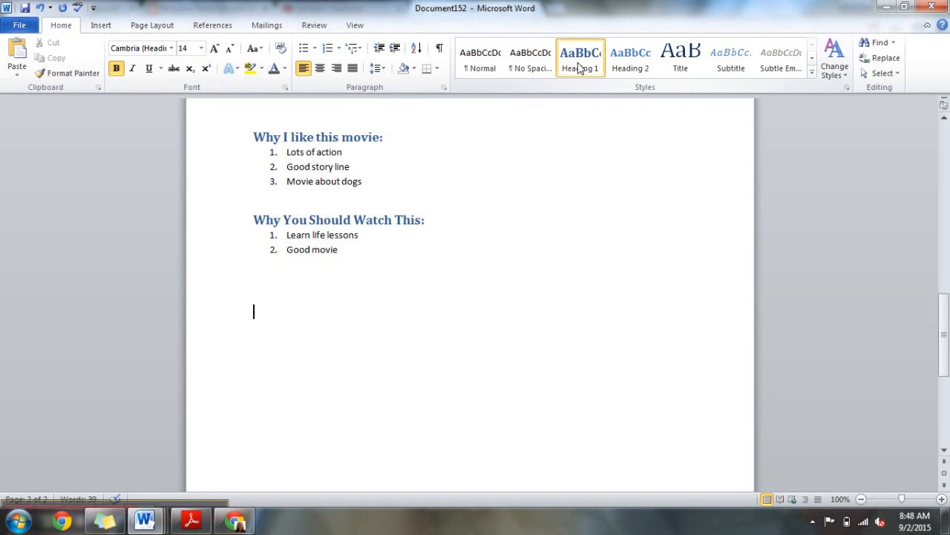
{"action": "type", "text": "Movie "}
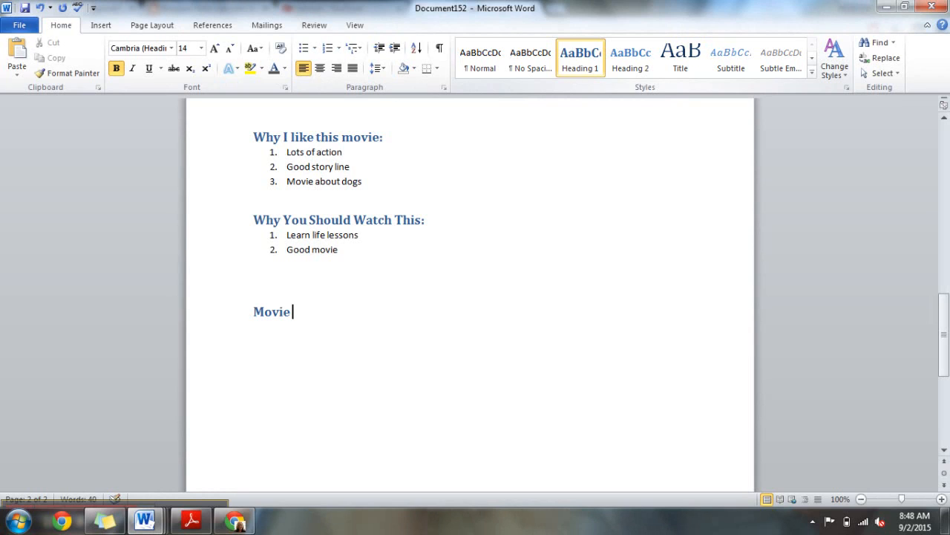
{"action": "type", "text": "Trailer an"}
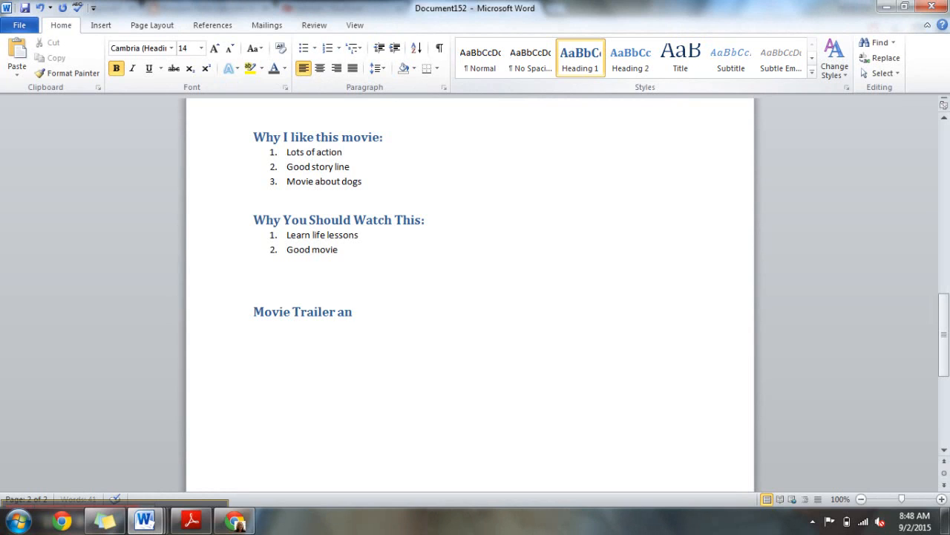
{"action": "type", "text": "d Reviews"}
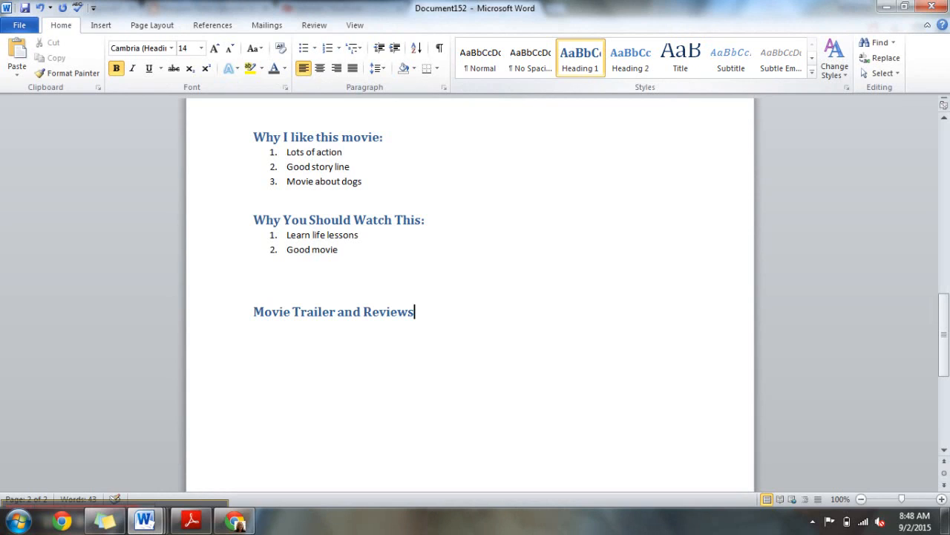
{"action": "key", "text": "Return"}
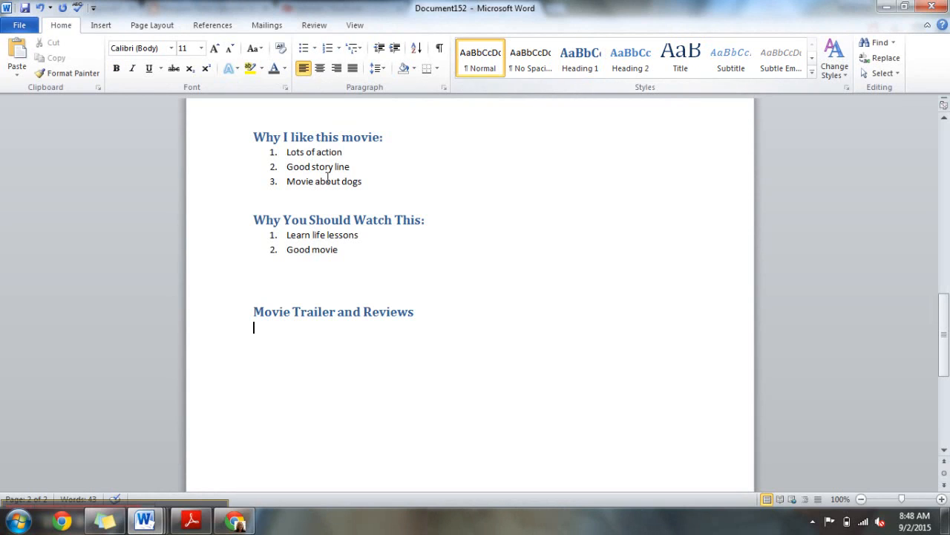
- Add a bulleted list under the "Movie Trailer and Reviews" heading with the items "Movie Trailer Link" and "Movie Review Link"
{"action": "left_click", "coordinate": [301, 50]}
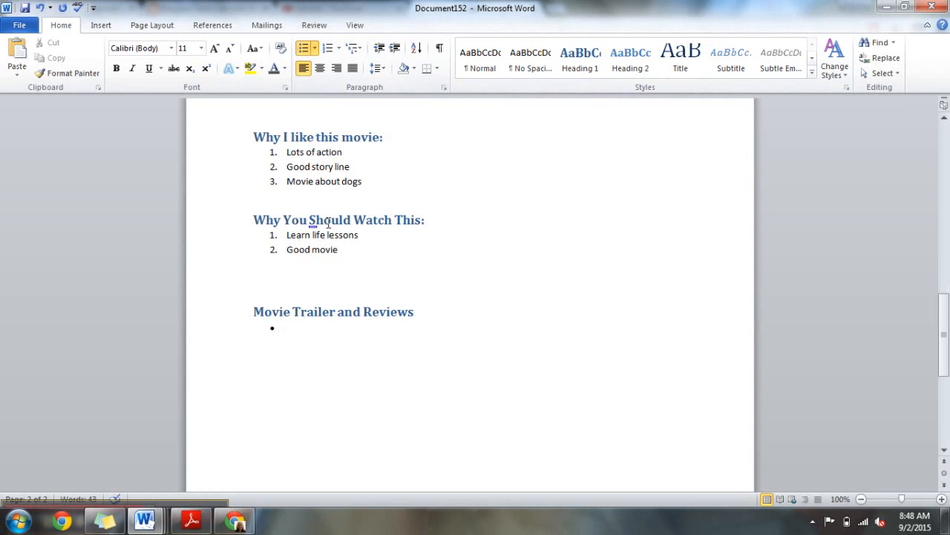
{"action": "type", "text": "Movie Trailer Link"}
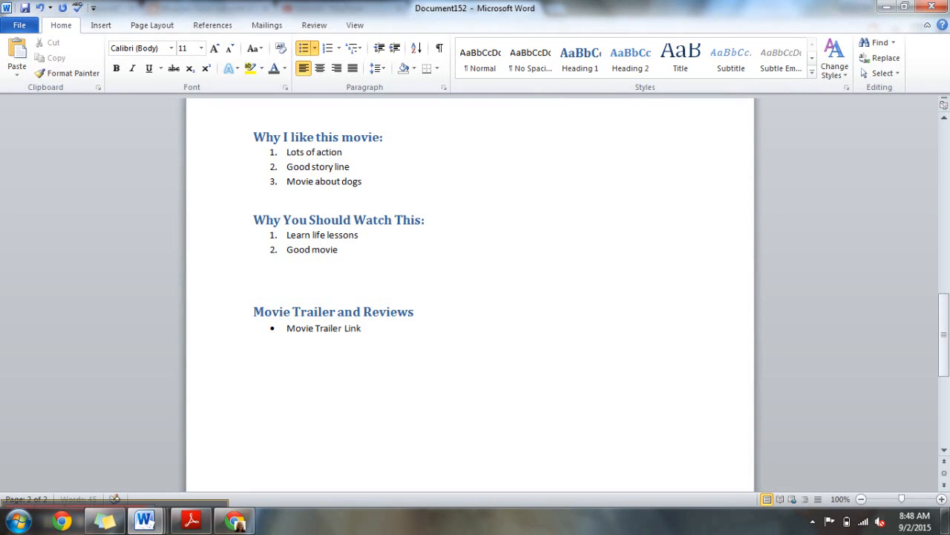
{"action": "key", "text": "Return"}
{"action": "type", "text": "Movie Re"}
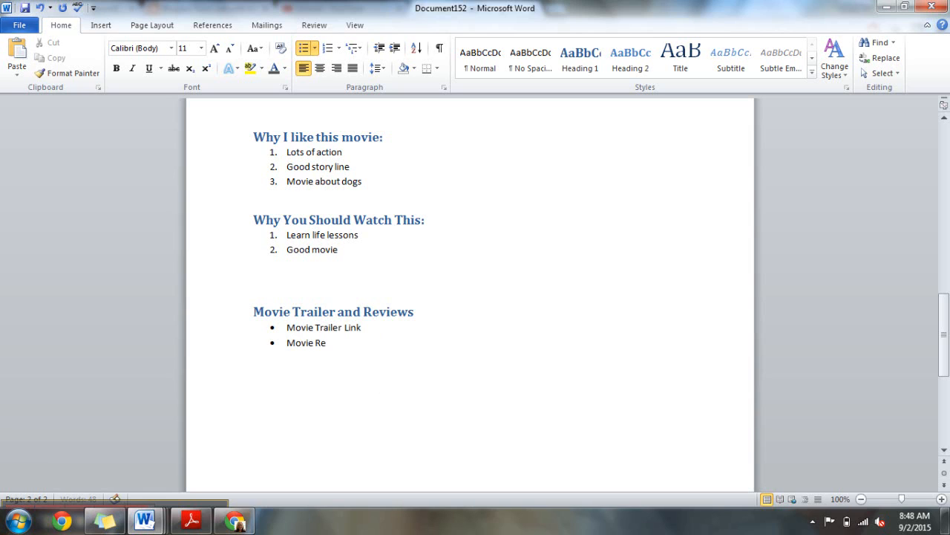
{"action": "type", "text": "view Link"}
- Switch to Chrome, search Google videos for "where the red fern grows trailer", and open the 2003 trailer on YouTube
{"action": "left_click", "coordinate": [235, 522]}
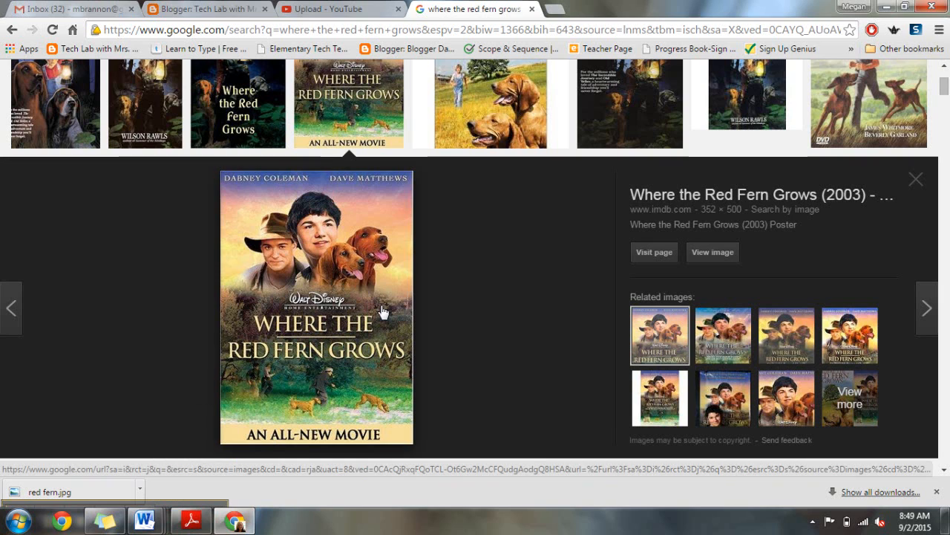
{"action": "left_click", "coordinate": [565, 31]}
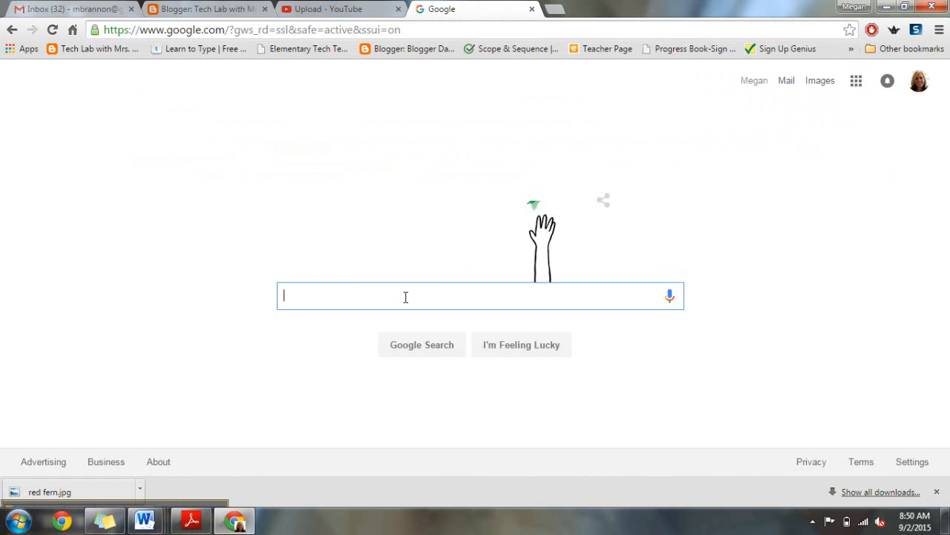
{"action": "type", "text": "where"}
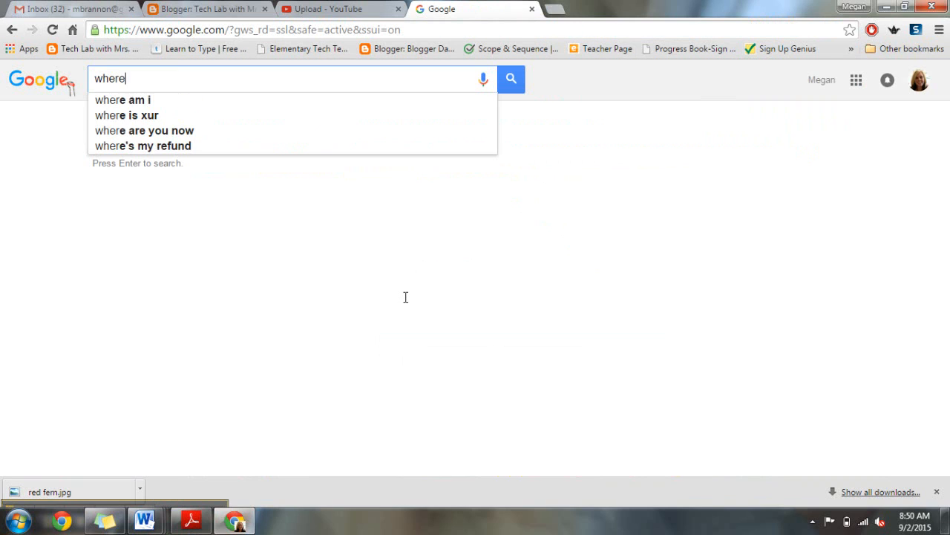
{"action": "type", "text": " the red f"}
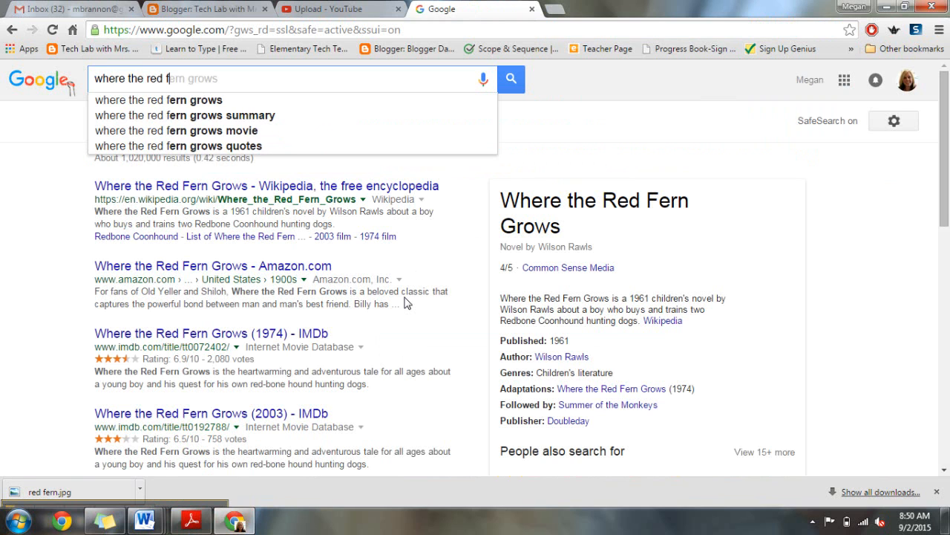
{"action": "type", "text": "ern grows "}
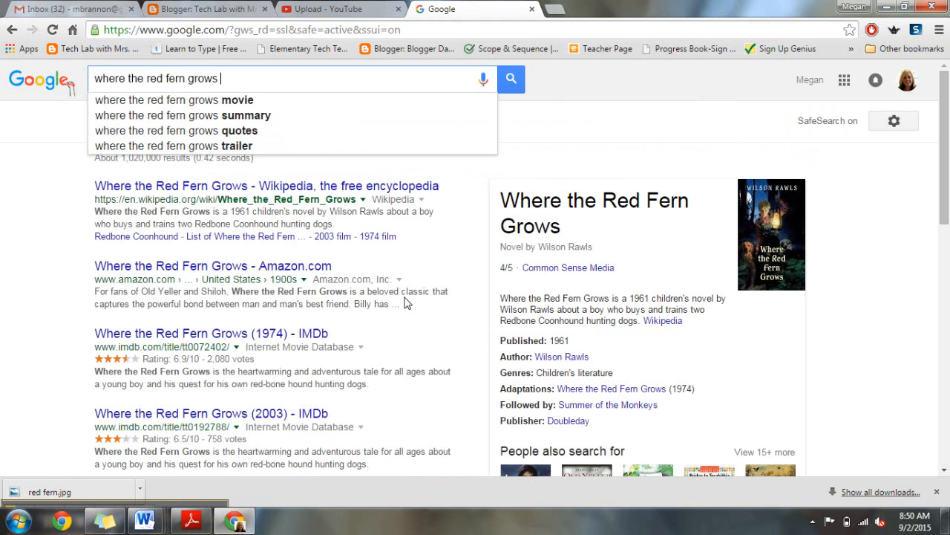
{"action": "type", "text": "trailer"}
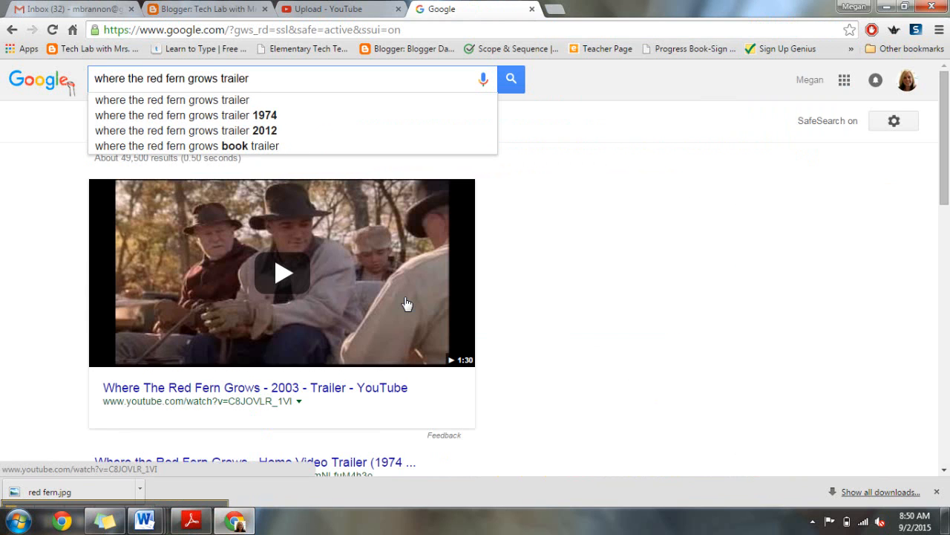
{"action": "key", "text": "Return"}
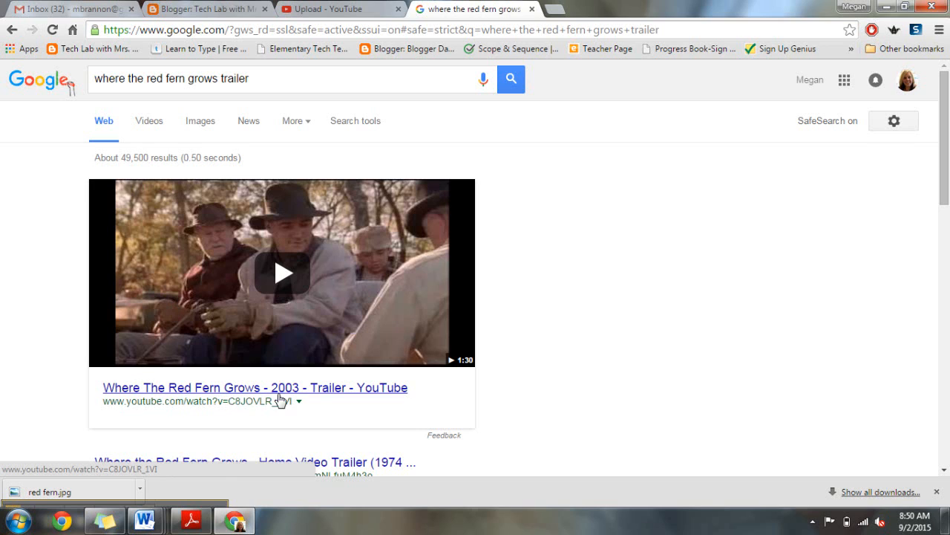
{"action": "left_click", "coordinate": [148, 131]}
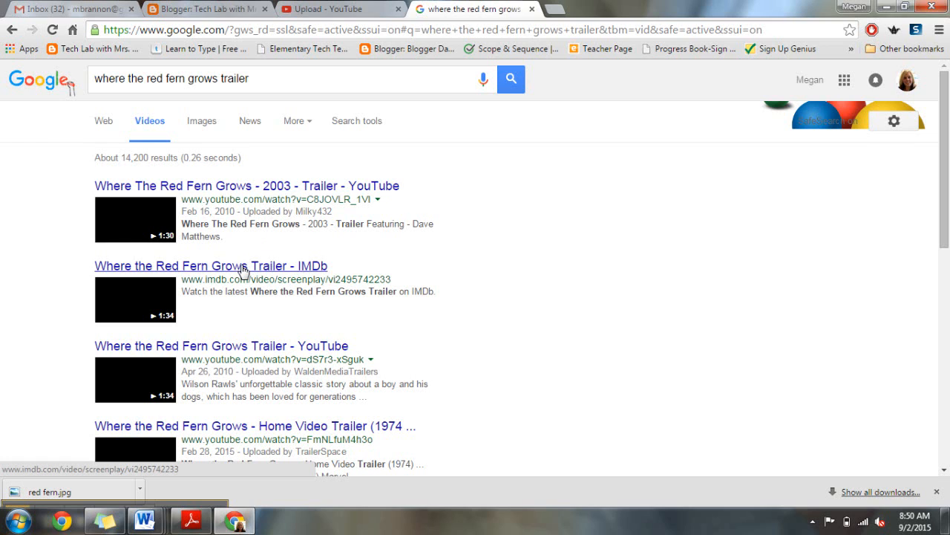
{"action": "left_click", "coordinate": [236, 187]}
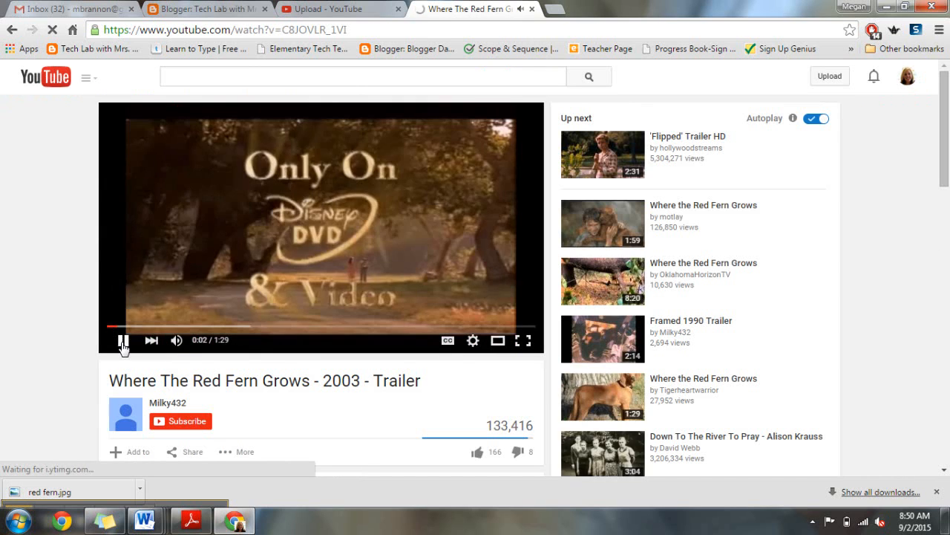
- Pause the 2003 trailer and copy the YouTube page's full web address
{"action": "left_click", "coordinate": [123, 341]}
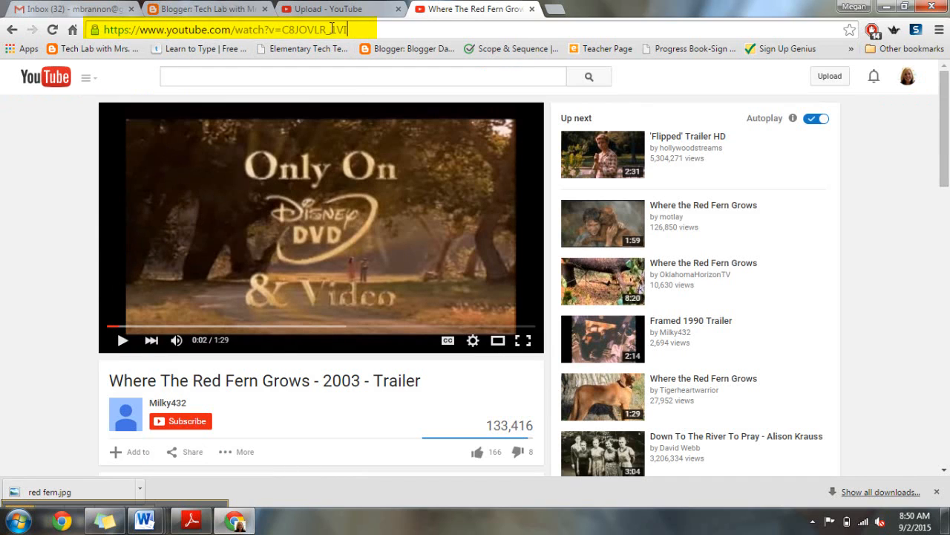
{"action": "left_click_drag", "start_coordinate": [346, 30], "coordinate": [95, 30]}
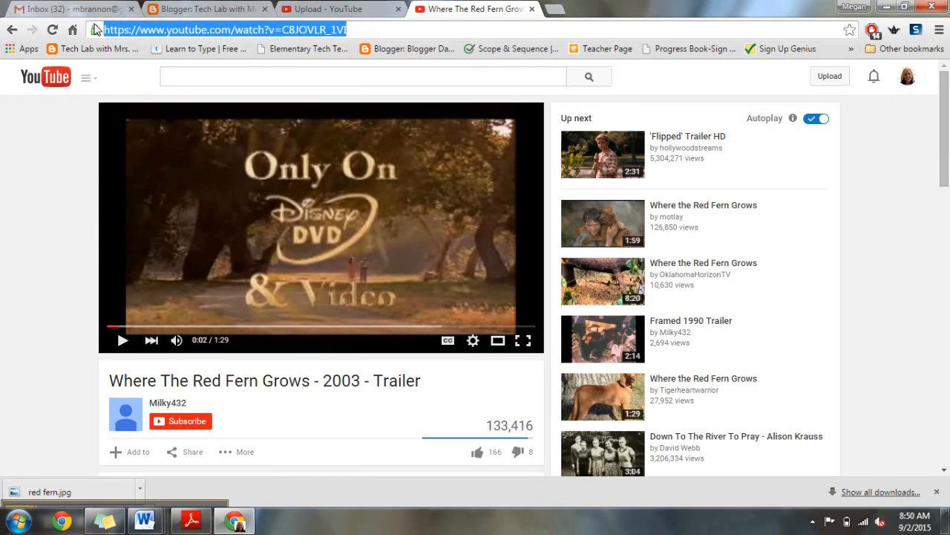
{"action": "left_click", "coordinate": [377, 77]}
{"action": "left_click", "coordinate": [352, 29]}
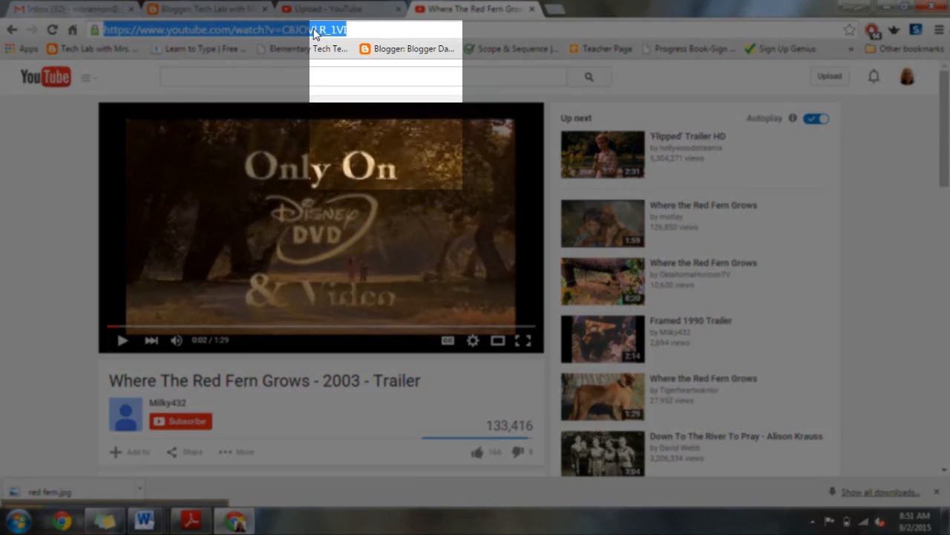
{"action": "right_click", "coordinate": [314, 32]}
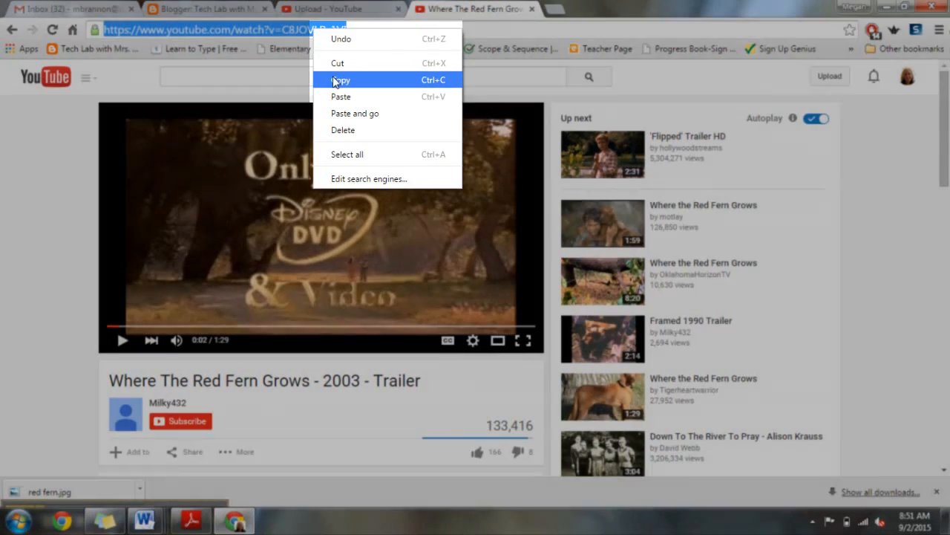
{"action": "left_click", "coordinate": [338, 80]}
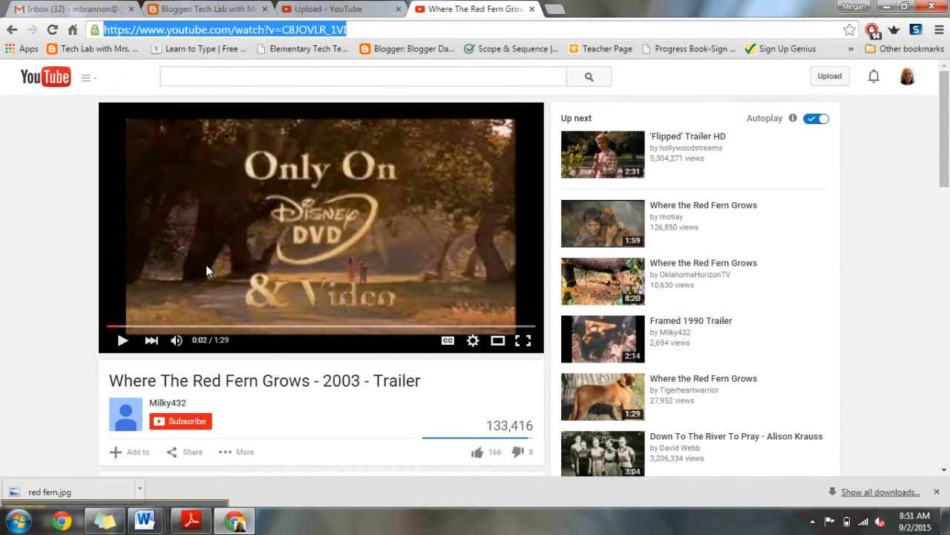
- Switch to the Word poster document and hyperlink the "Movie Trailer Link" bullet text to the copied YouTube trailer address
{"action": "mouse_move", "coordinate": [159, 526]}
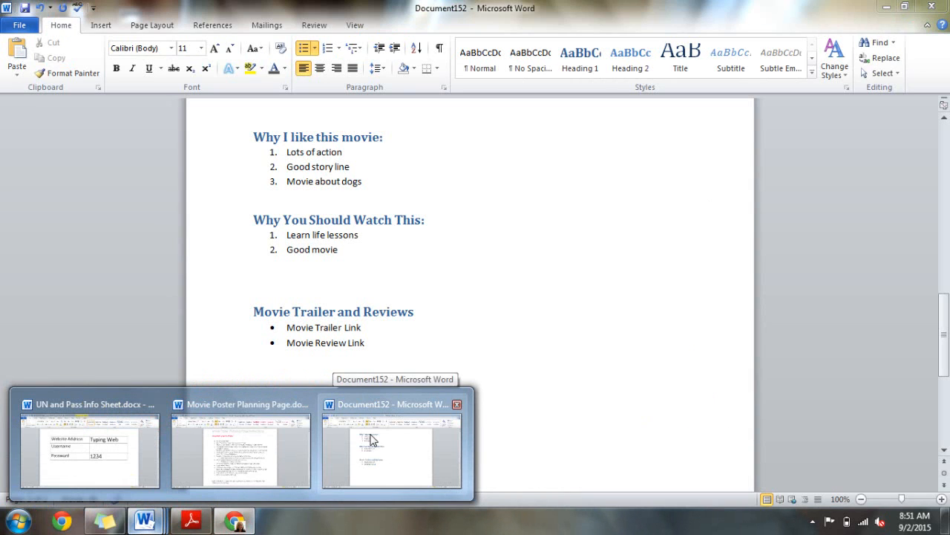
{"action": "left_click", "coordinate": [373, 439]}
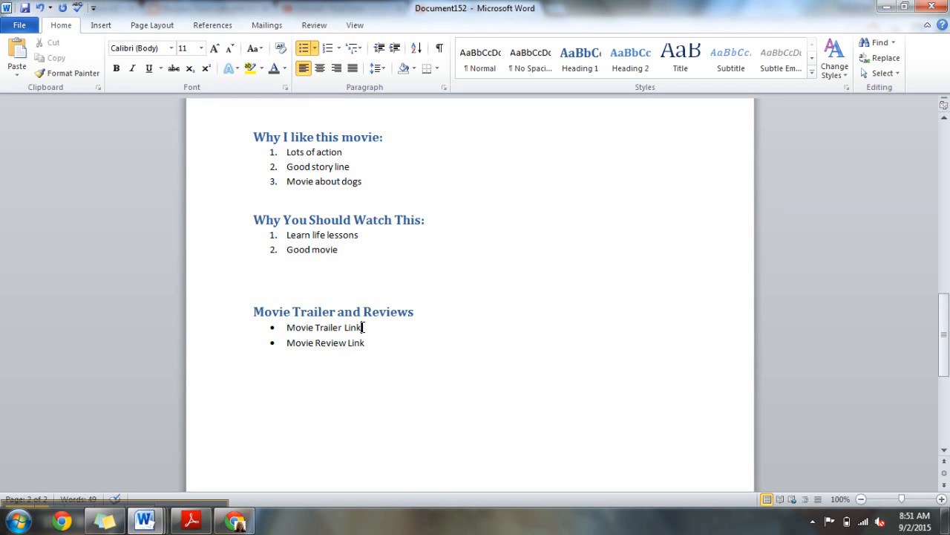
{"action": "left_click_drag", "start_coordinate": [362, 328], "coordinate": [293, 334]}
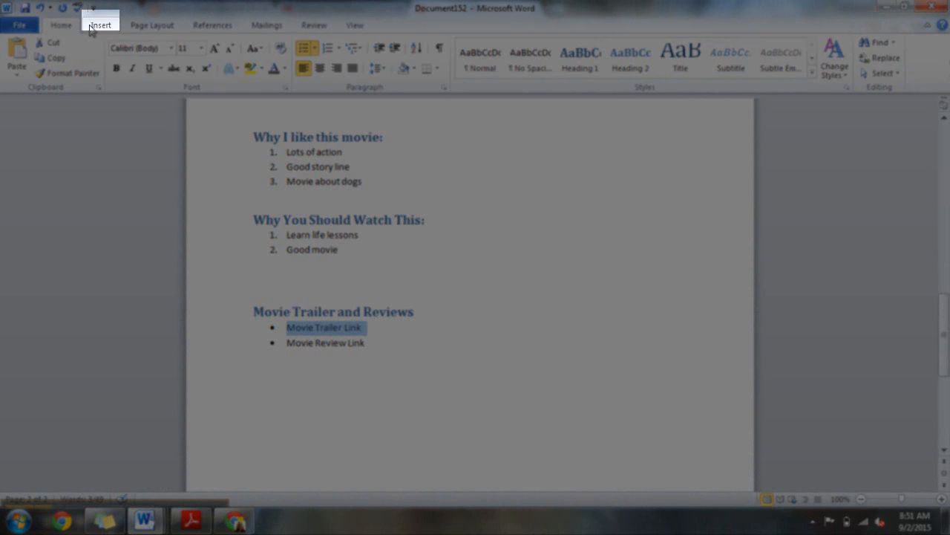
{"action": "left_click", "coordinate": [91, 29]}
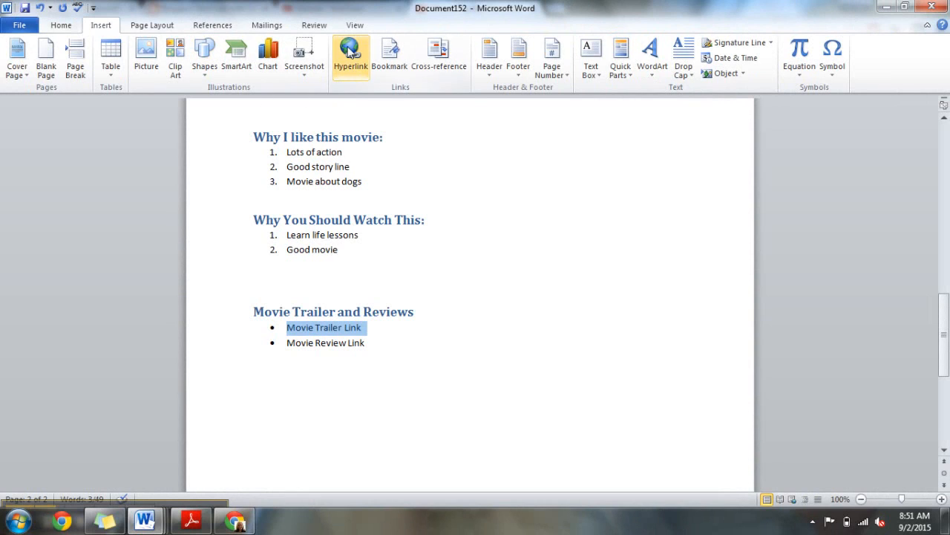
{"action": "left_click", "coordinate": [358, 64]}
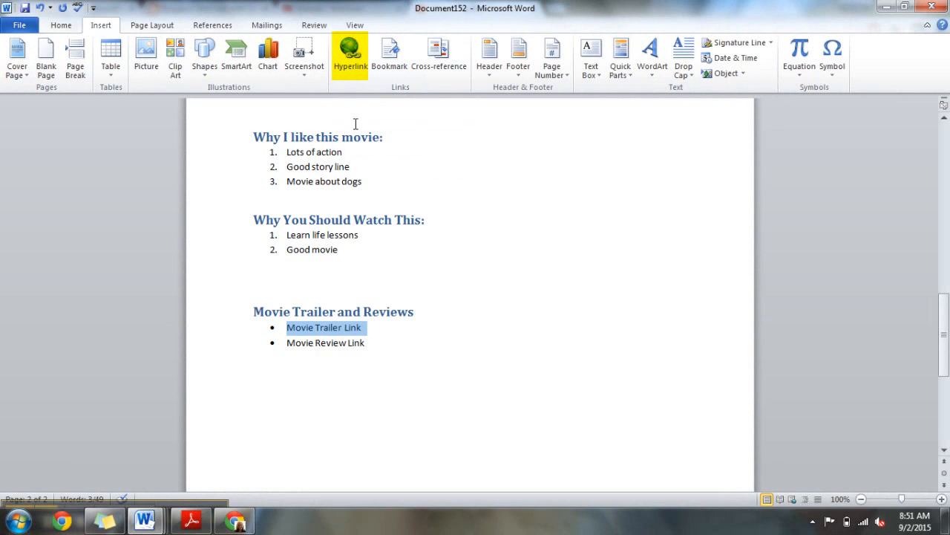
{"action": "left_click", "coordinate": [352, 67]}
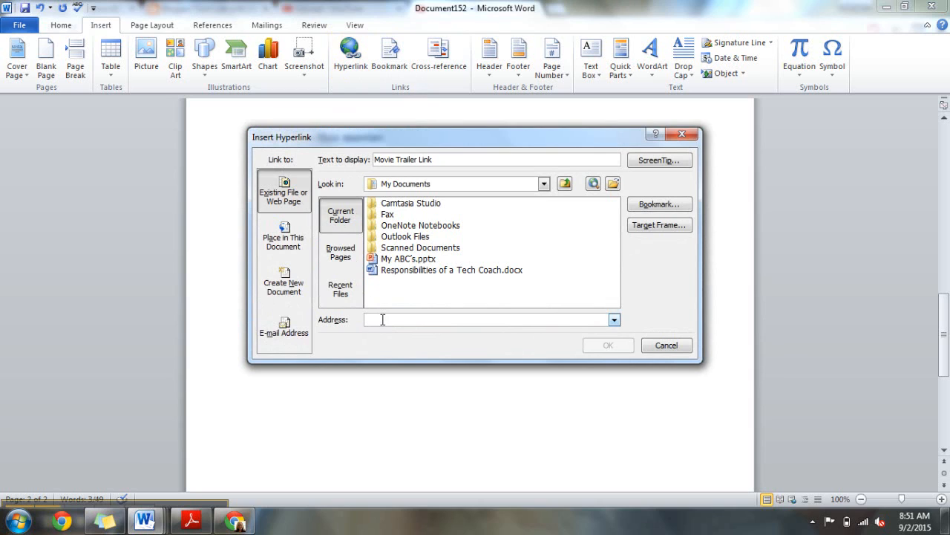
{"action": "right_click", "coordinate": [382, 320]}
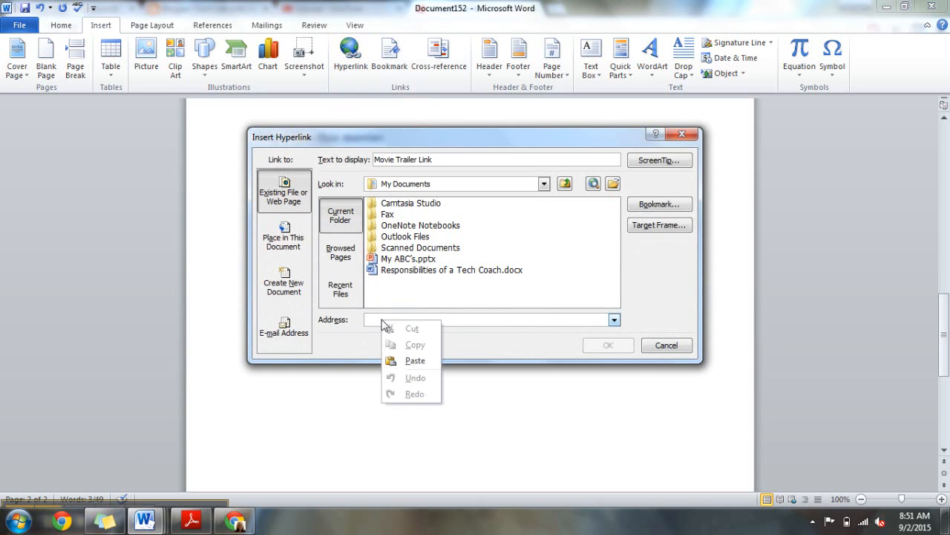
{"action": "left_click", "coordinate": [415, 361]}
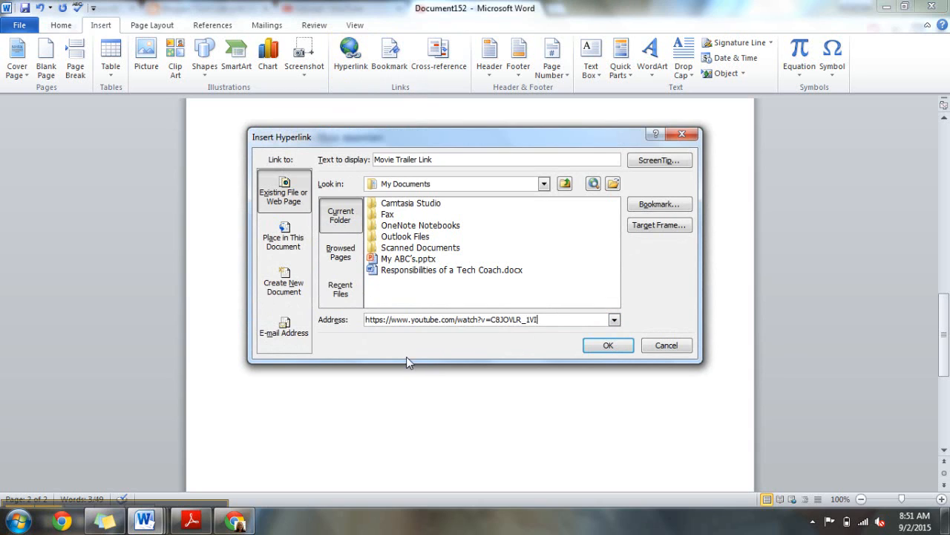
{"action": "left_click", "coordinate": [599, 348]}
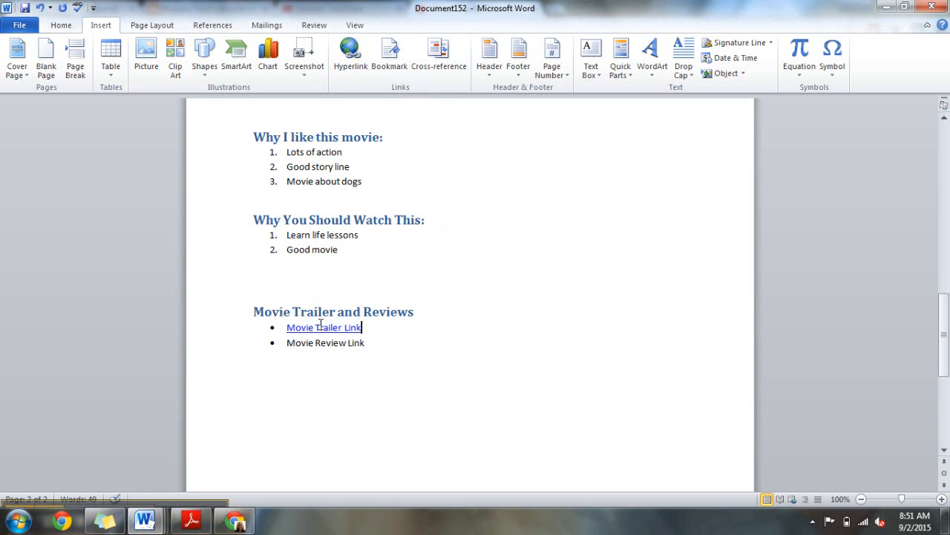
- Test the "Movie Trailer Link" hyperlink by following it to YouTube, and close both trailer pages in Chrome
{"action": "mouse_move", "coordinate": [327, 327]}
{"action": "key", "text": "ctrl"}
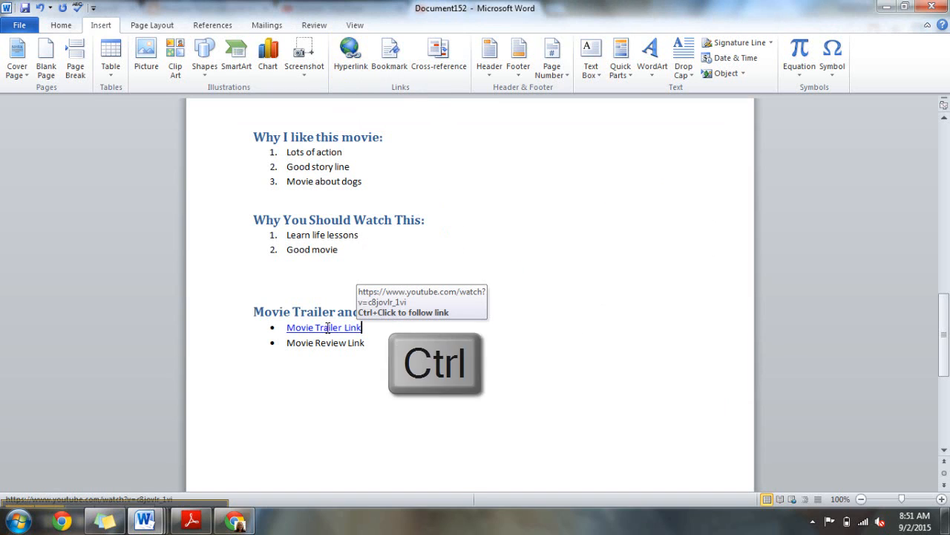
{"action": "left_click", "coordinate": [328, 331], "text": "ctrl"}
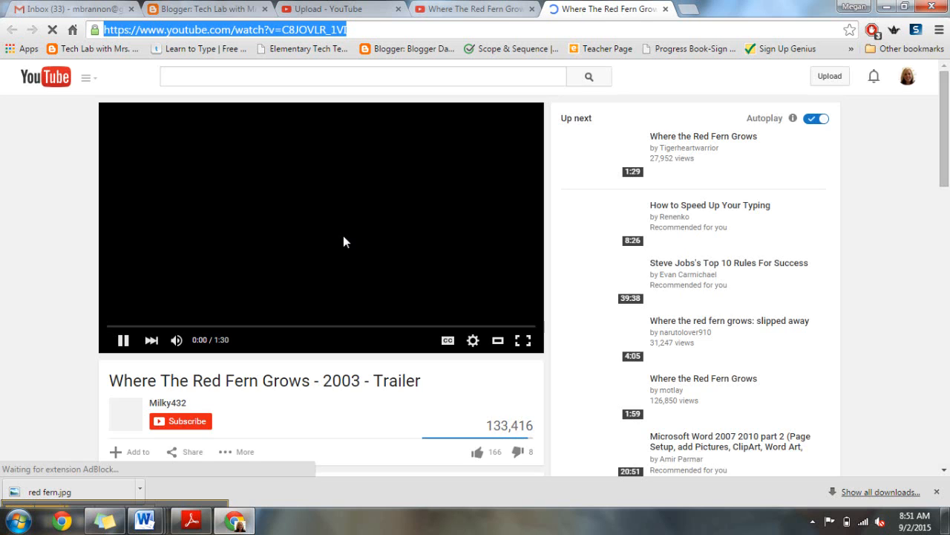
{"action": "left_click", "coordinate": [531, 10]}
{"action": "left_click", "coordinate": [546, 9]}
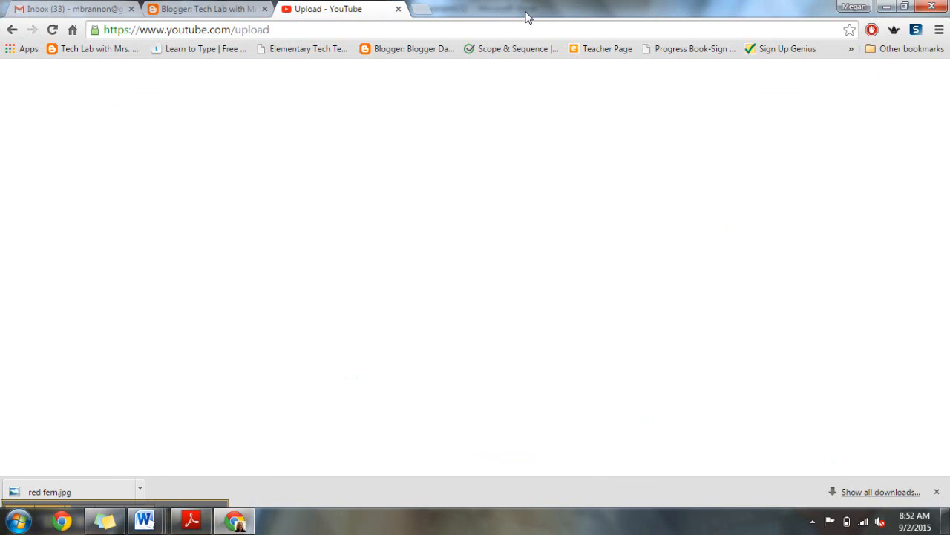
- Search Google for "rotten tomatoes" in a new Chrome tab and open the Rotten Tomatoes website
{"action": "left_click", "coordinate": [418, 9]}
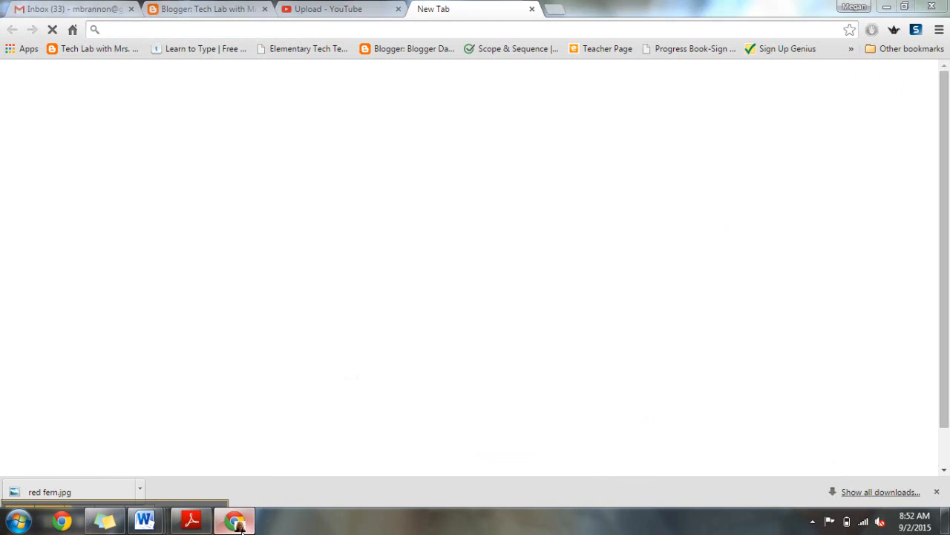
{"action": "left_click", "coordinate": [249, 519]}
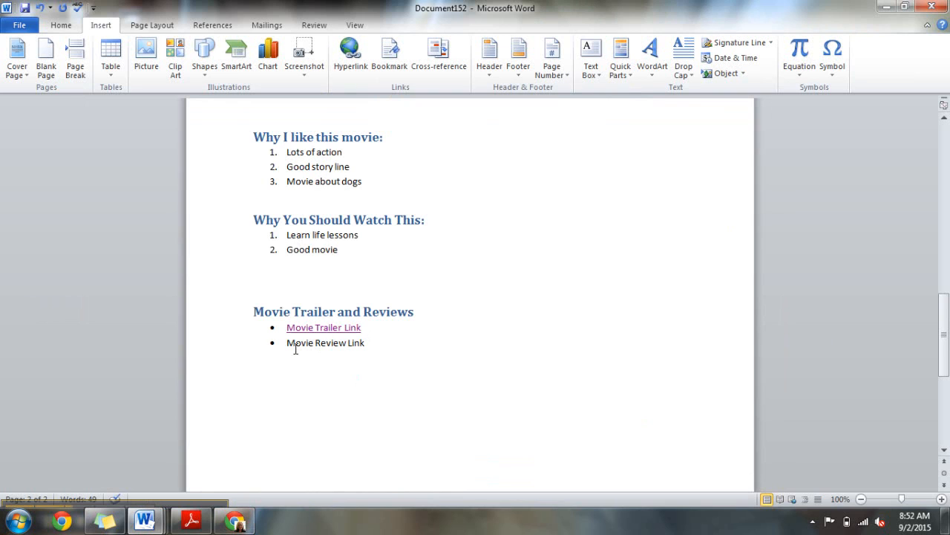
{"action": "left_click", "coordinate": [249, 523]}
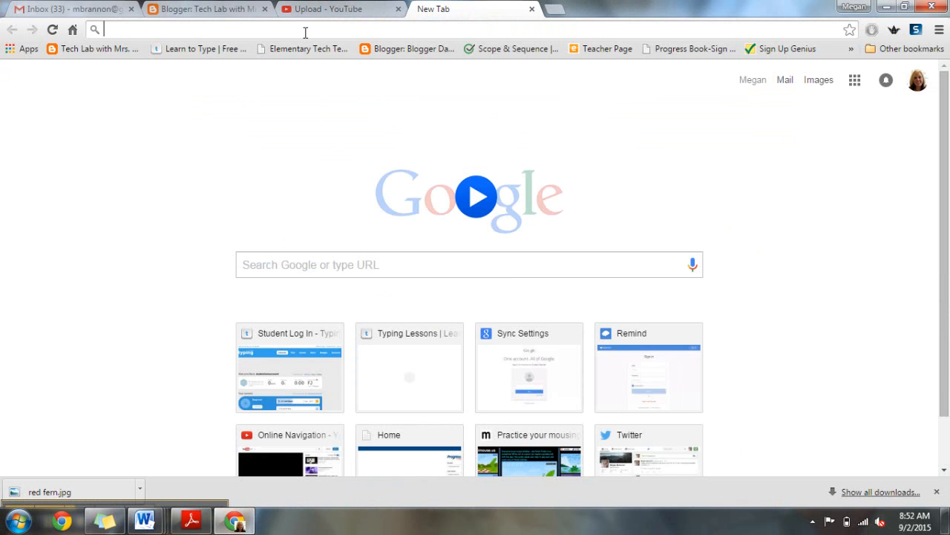
{"action": "type", "text": "rotten tomatoes"}
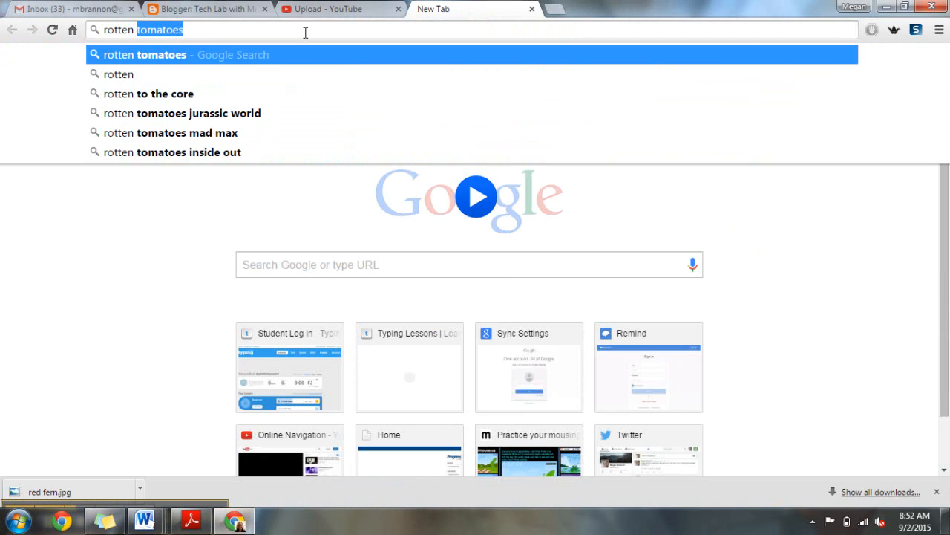
{"action": "key", "text": "Return"}
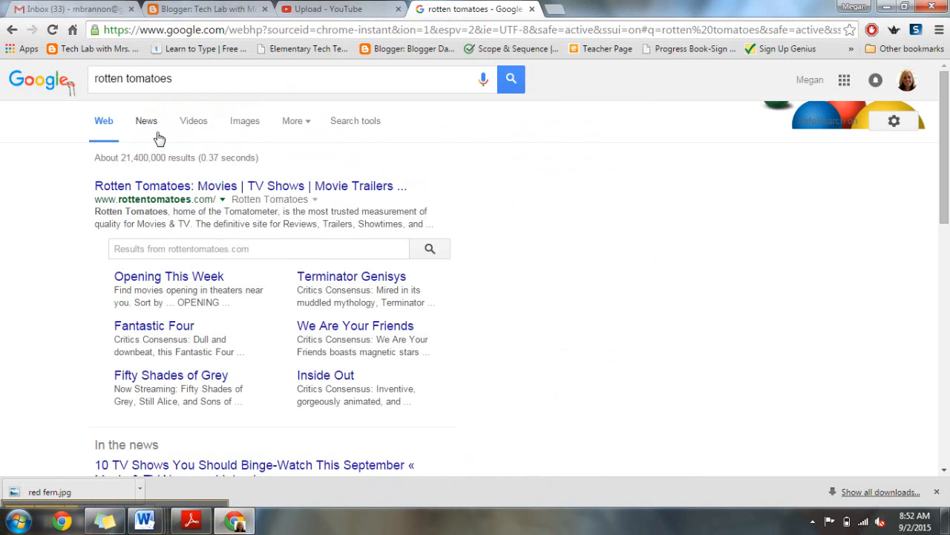
{"action": "left_click", "coordinate": [153, 185]}
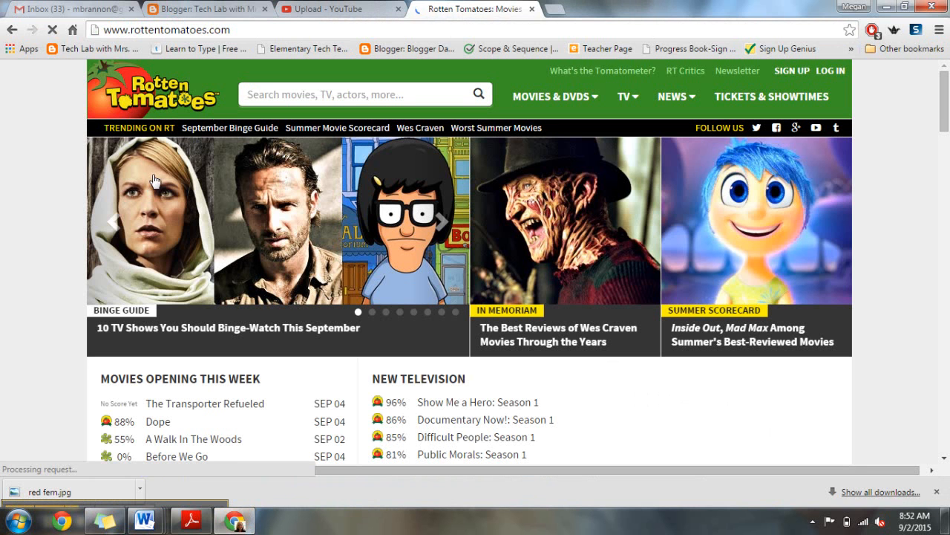
- Search Rotten Tomatoes for "where the red fern grows" and open the 2004 movie's page
{"action": "left_click", "coordinate": [299, 94]}
{"action": "type", "text": "where the red f"}
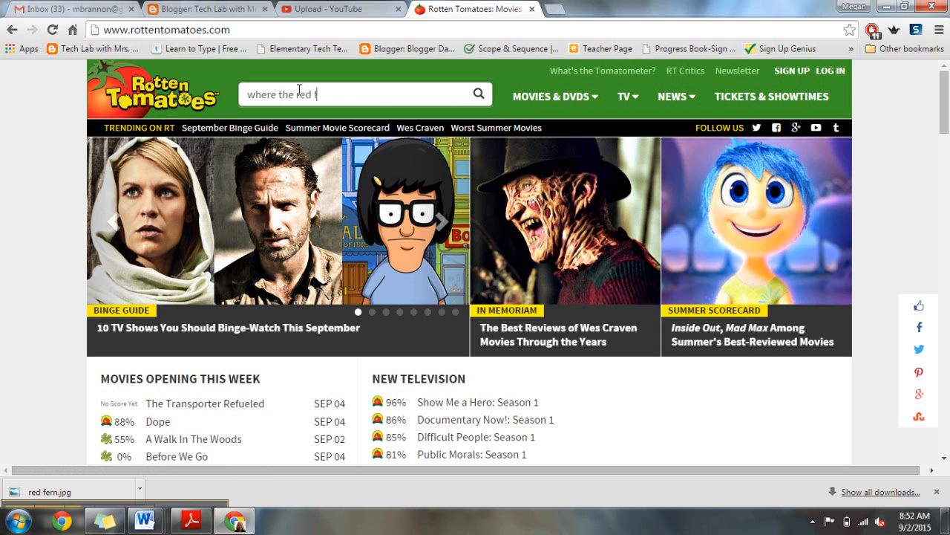
{"action": "type", "text": "ern grows"}
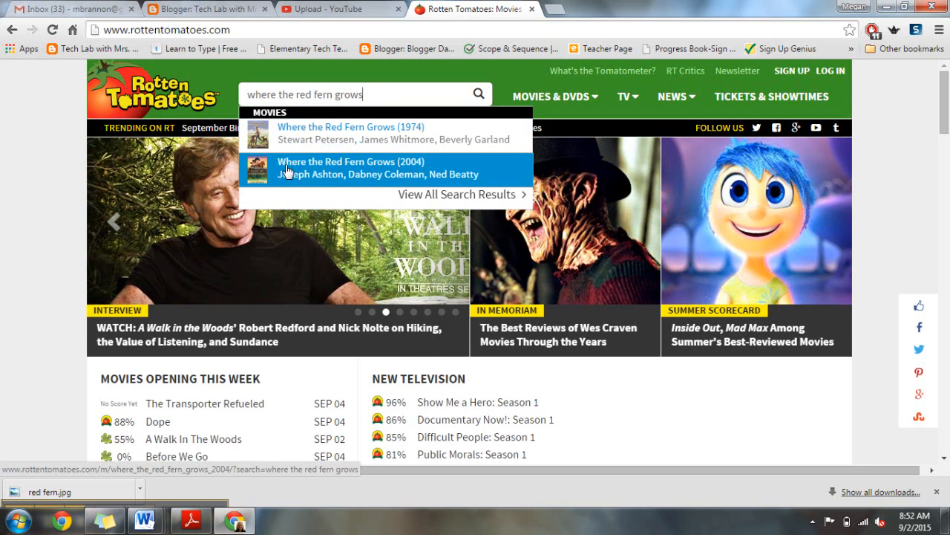
{"action": "left_click", "coordinate": [316, 173]}
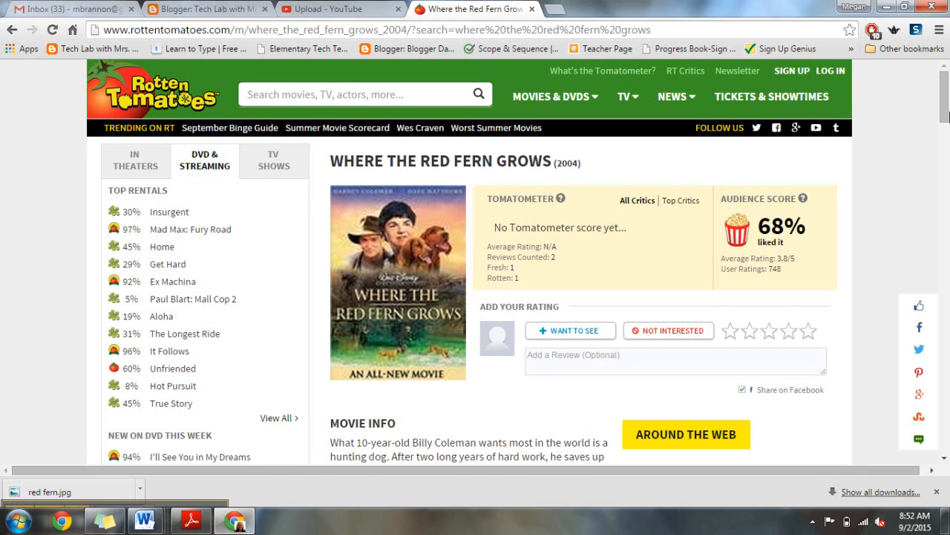
- Copy the full web address of the Rotten Tomatoes page for the 2004 movie
{"action": "mouse_move", "coordinate": [945, 115]}
{"action": "left_mouse_down"}
{"action": "mouse_move", "coordinate": [947, 359]}
{"action": "mouse_move", "coordinate": [947, 97]}
{"action": "left_mouse_up"}
{"action": "left_click", "coordinate": [177, 34]}
{"action": "right_click", "coordinate": [176, 35]}
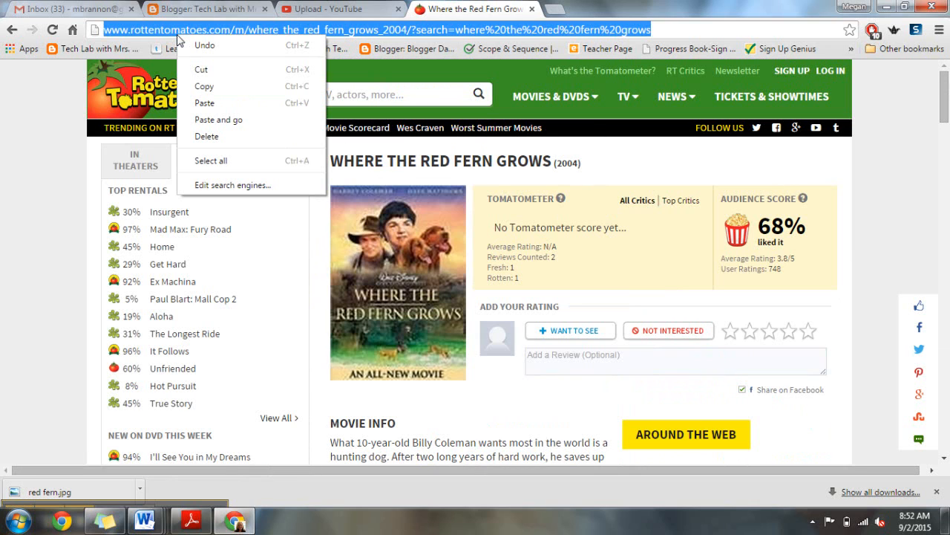
{"action": "left_click", "coordinate": [199, 84]}
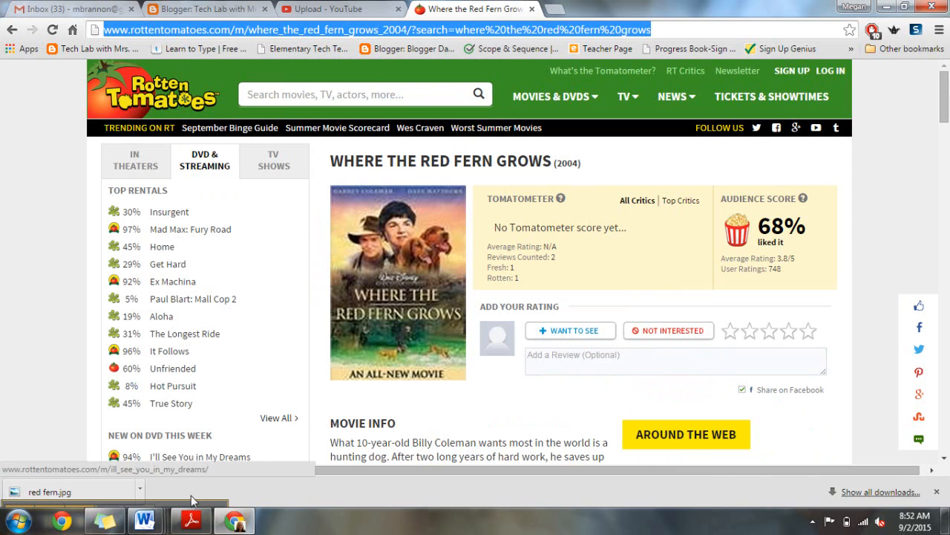
- In Word, hyperlink the "Movie Review Link" bullet text to the copied Rotten Tomatoes address and test the link
{"action": "left_click", "coordinate": [145, 521]}
{"action": "left_click", "coordinate": [375, 443]}
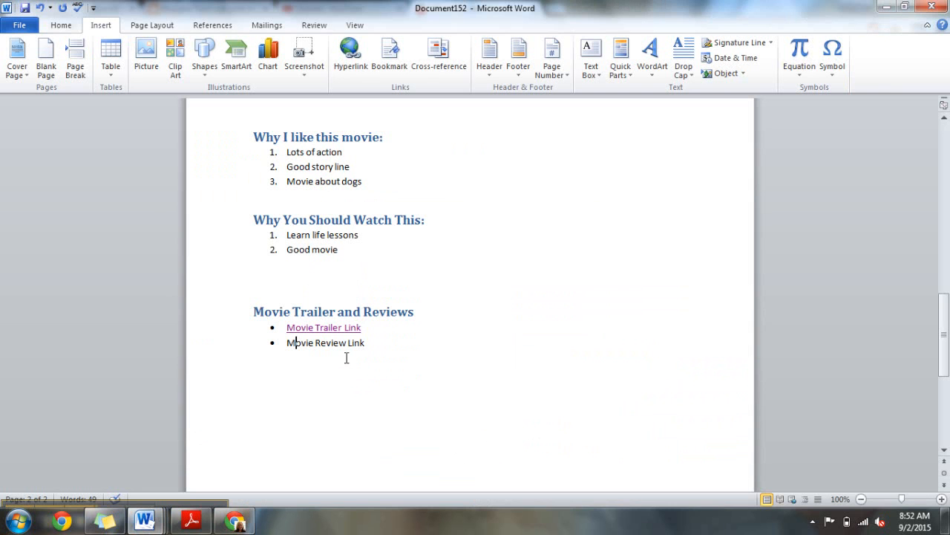
{"action": "left_click_drag", "start_coordinate": [366, 342], "coordinate": [295, 349]}
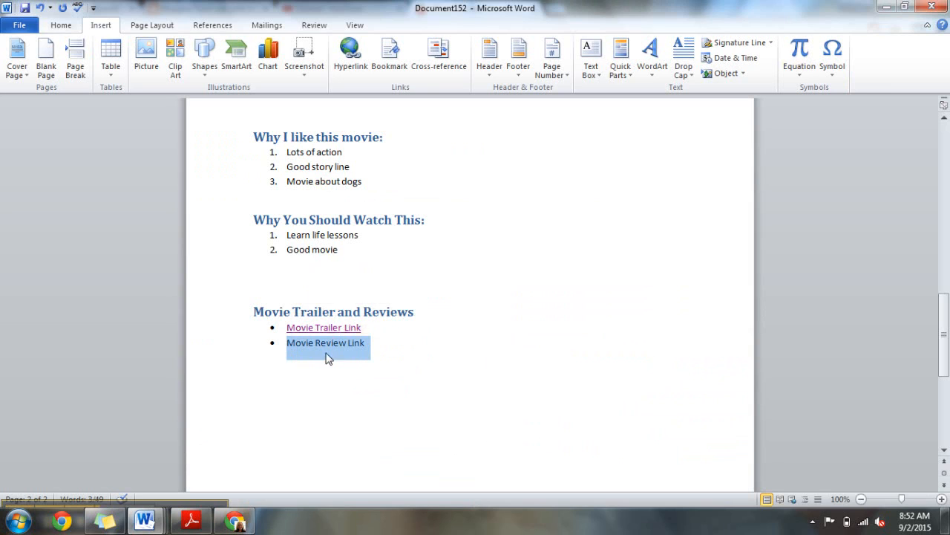
{"action": "left_click", "coordinate": [374, 344]}
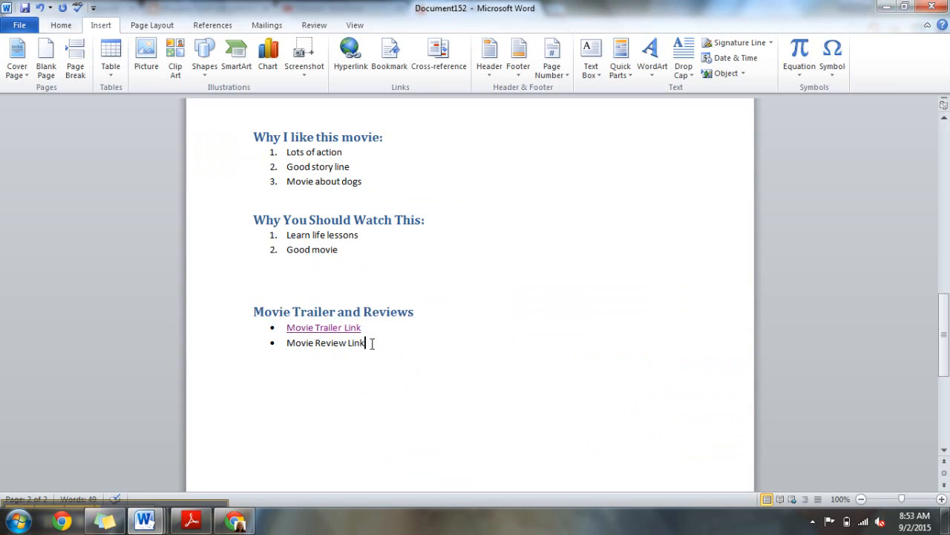
{"action": "left_click_drag", "start_coordinate": [373, 344], "coordinate": [315, 346]}
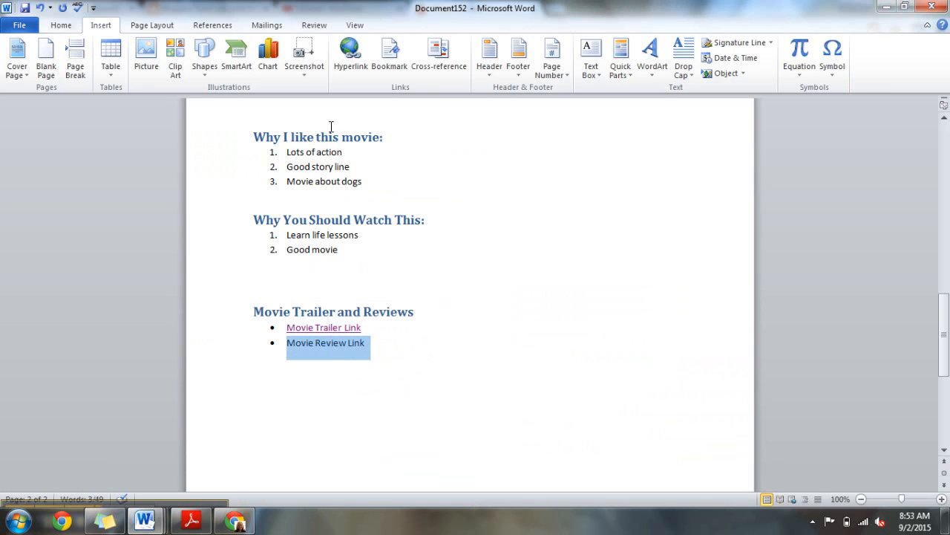
{"action": "left_click", "coordinate": [350, 69]}
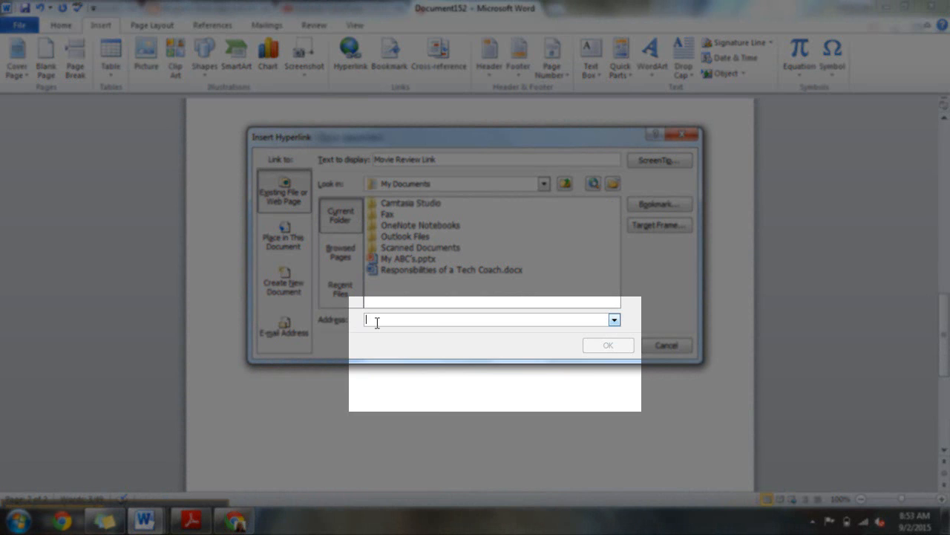
{"action": "right_click", "coordinate": [375, 322]}
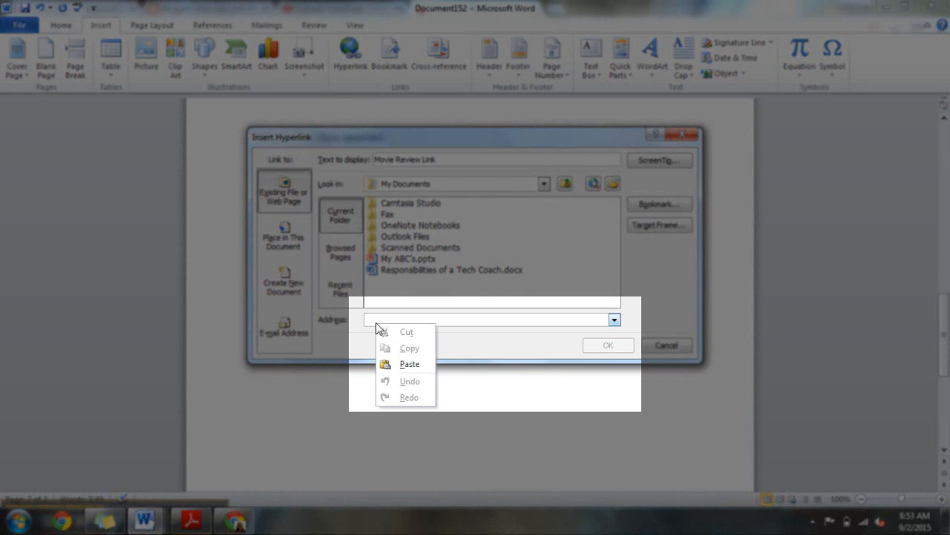
{"action": "left_click", "coordinate": [406, 364]}
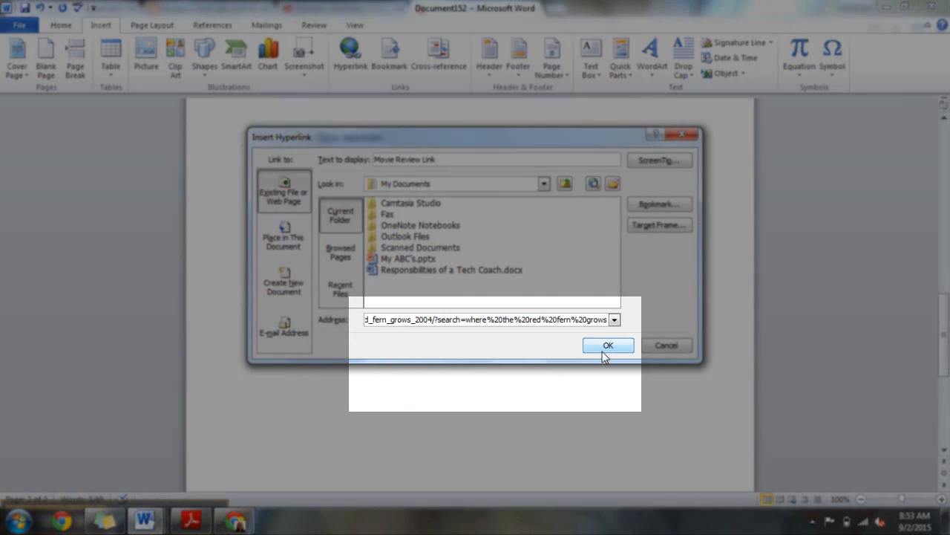
{"action": "left_click", "coordinate": [604, 348]}
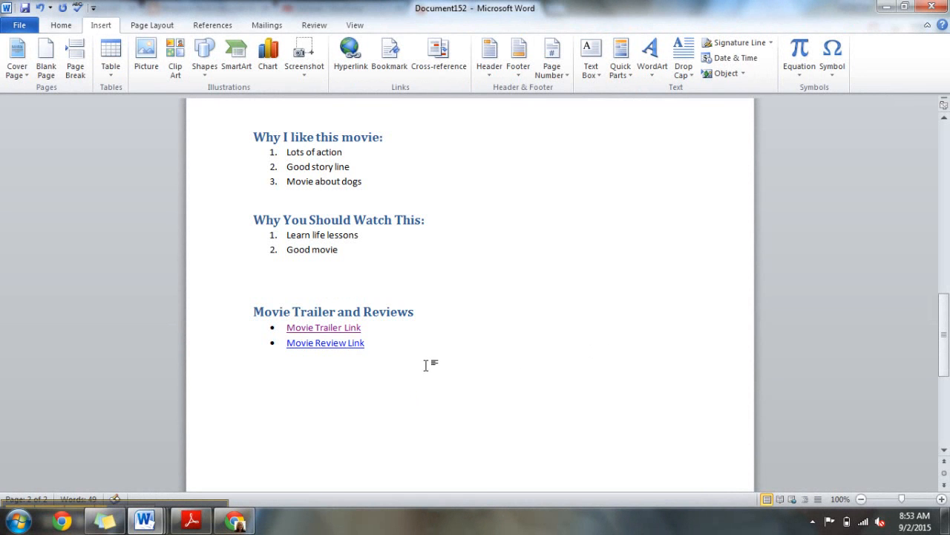
{"action": "left_click", "coordinate": [336, 343], "text": "ctrl"}
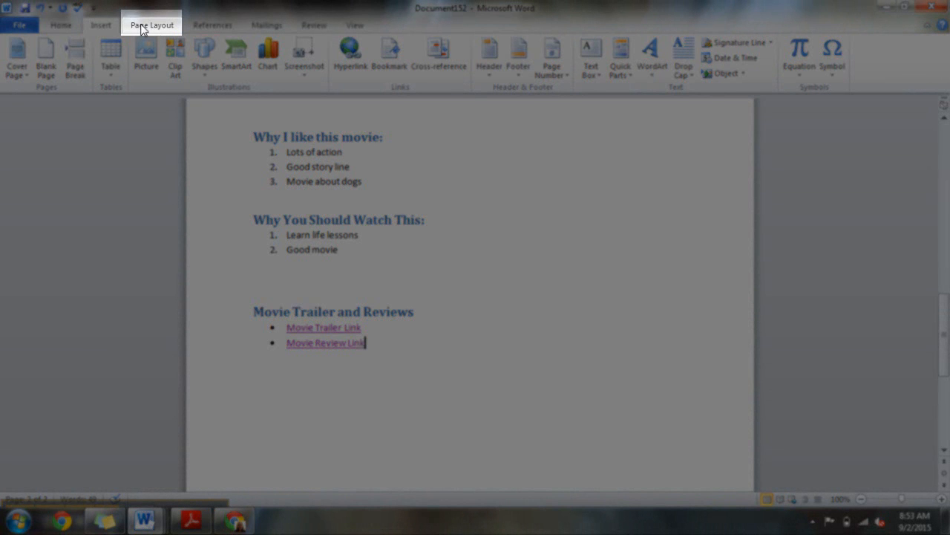
- Open the page border settings and browse the available art border designs, leaving the art set to none
{"action": "left_click", "coordinate": [154, 28]}
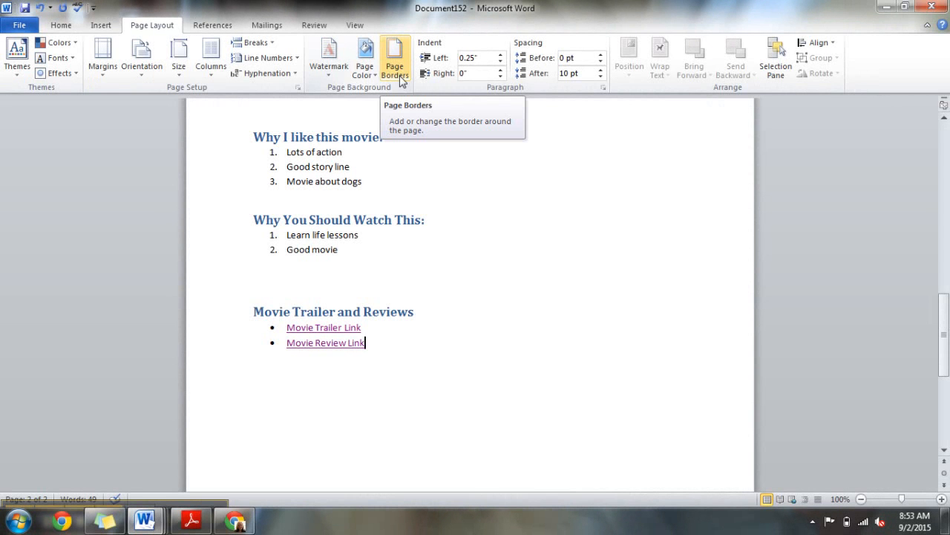
{"action": "left_click", "coordinate": [397, 57]}
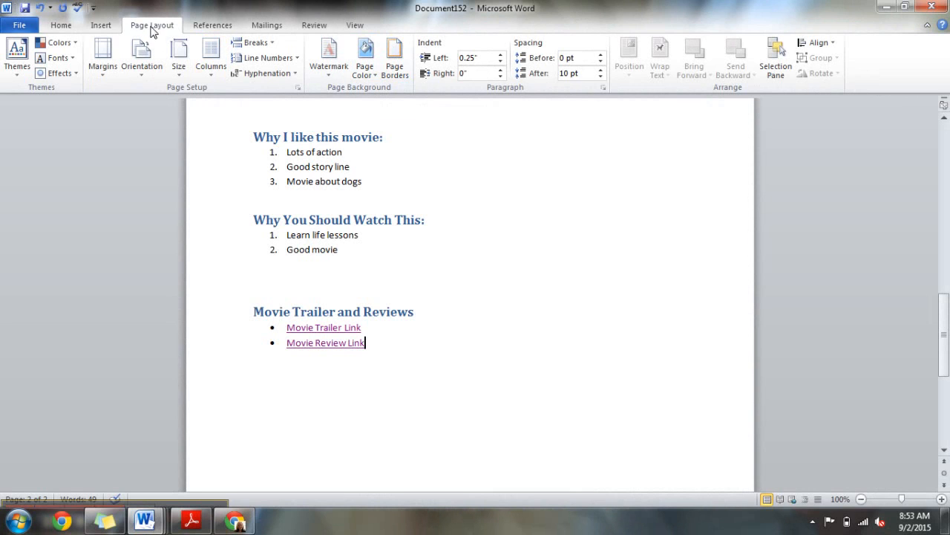
{"action": "left_click", "coordinate": [402, 77]}
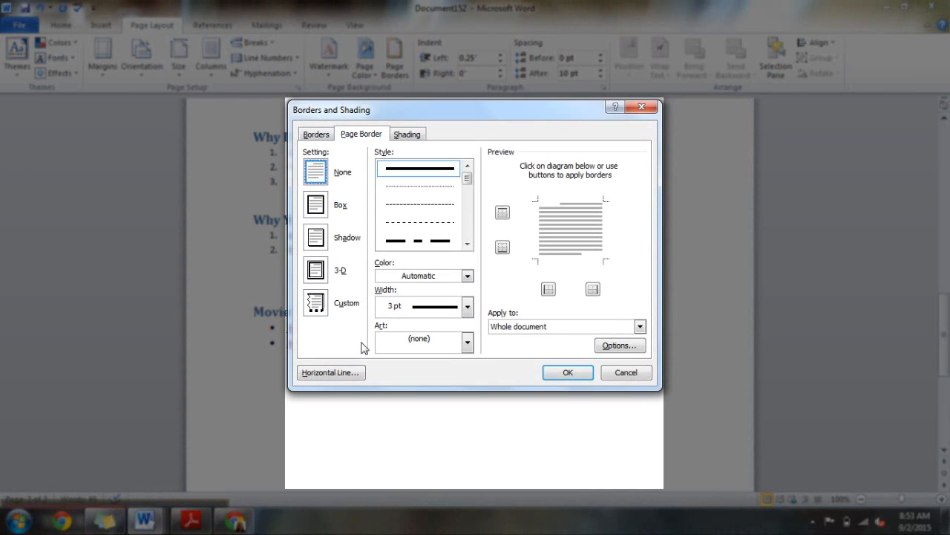
{"action": "left_click", "coordinate": [468, 346]}
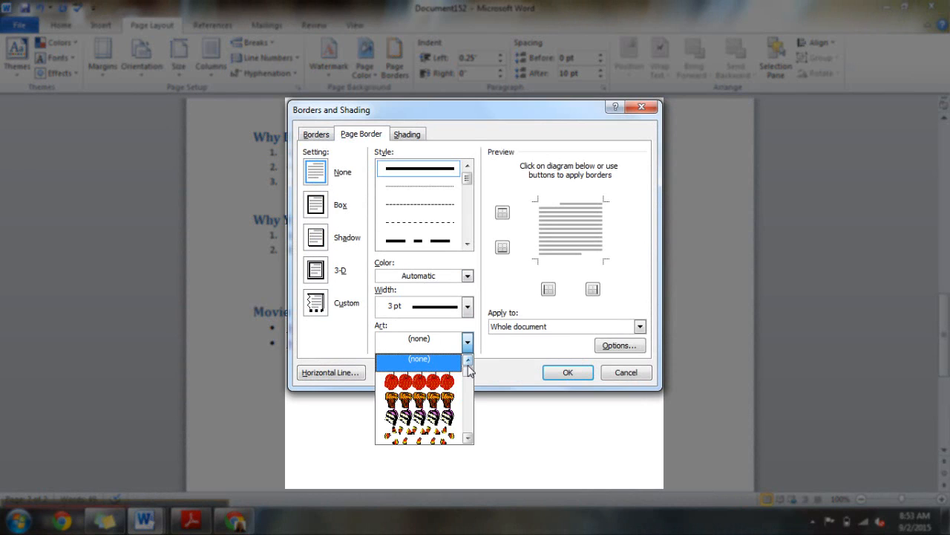
{"action": "left_click_drag", "start_coordinate": [468, 370], "coordinate": [471, 429]}
{"action": "left_click_drag", "start_coordinate": [470, 429], "coordinate": [468, 404]}
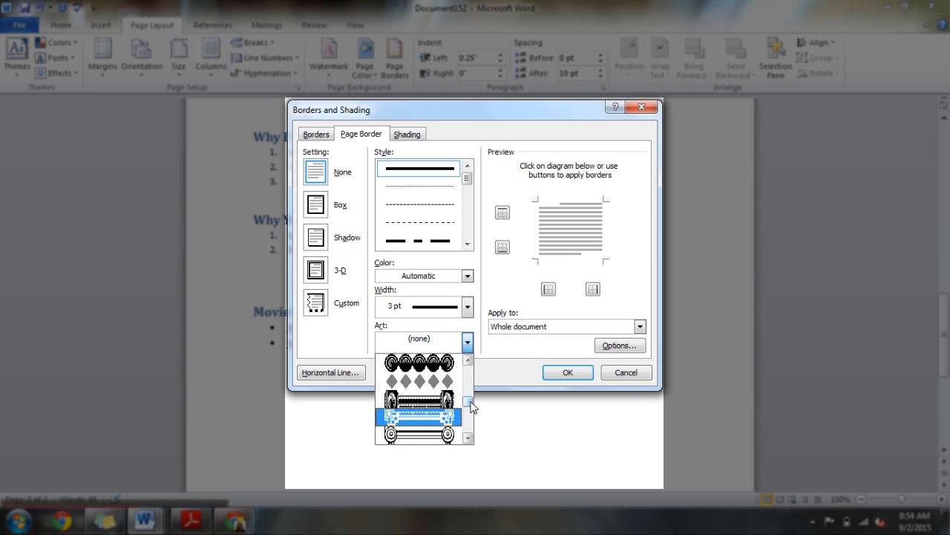
{"action": "left_click_drag", "start_coordinate": [470, 404], "coordinate": [471, 404]}
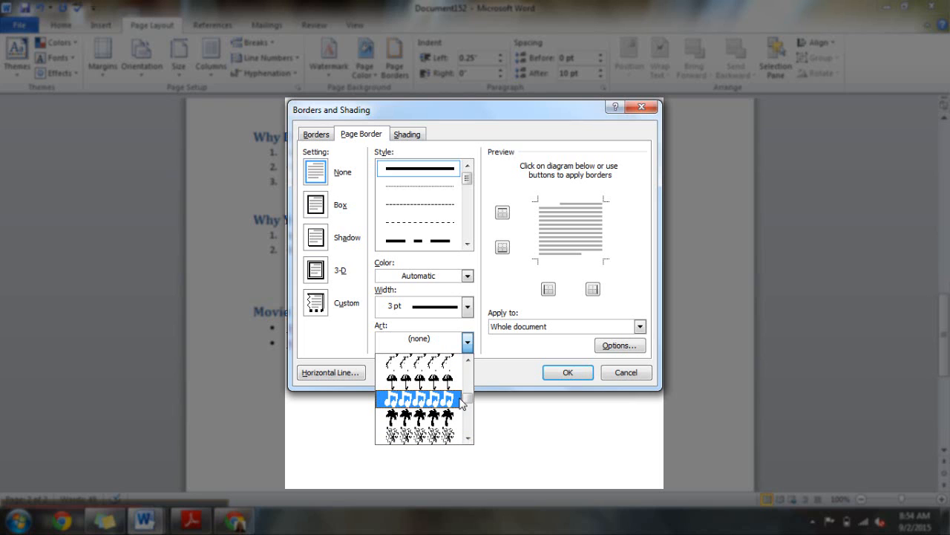
{"action": "left_click_drag", "start_coordinate": [460, 397], "coordinate": [466, 378]}
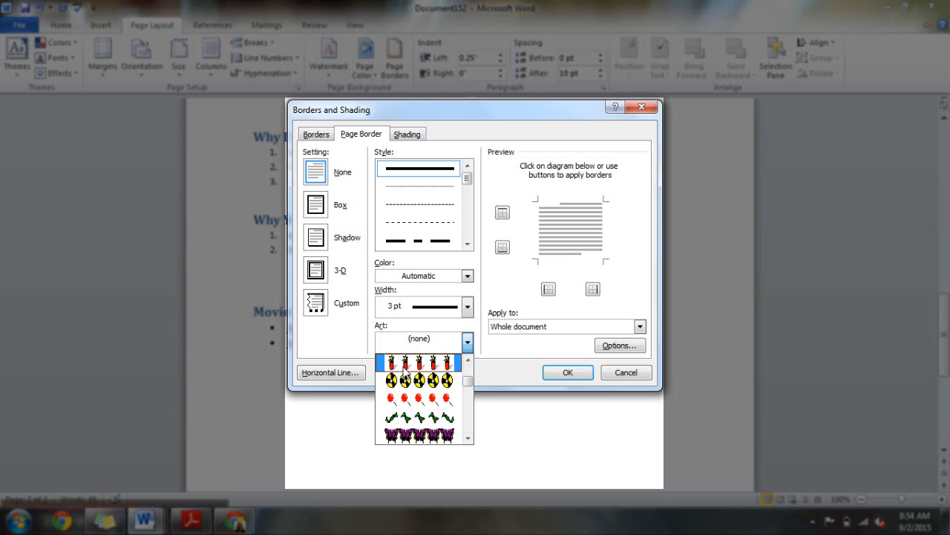
{"action": "left_click_drag", "start_coordinate": [469, 383], "coordinate": [468, 346]}
{"action": "left_click", "coordinate": [468, 343]}
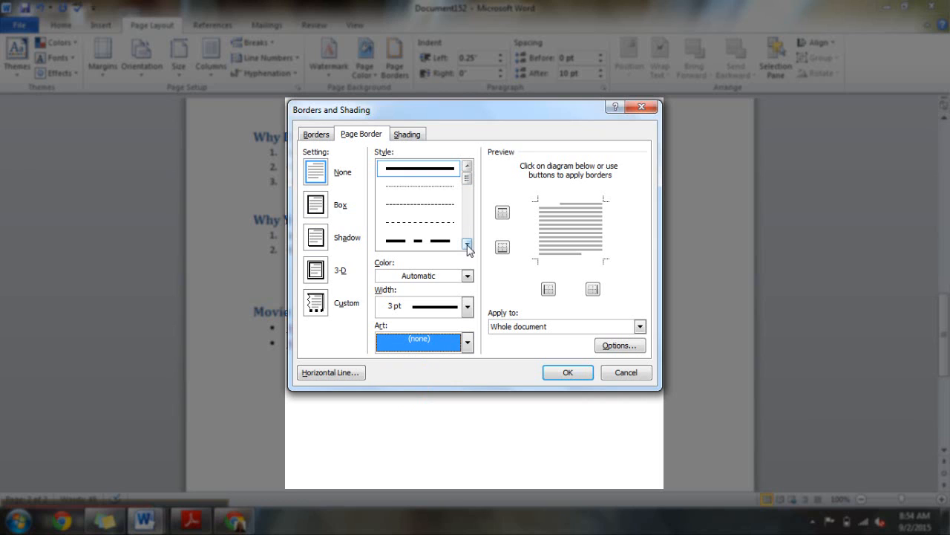
- Apply a red, 3 pt box page border in the thick long-short dash style to the whole document
{"action": "left_click", "coordinate": [414, 175]}
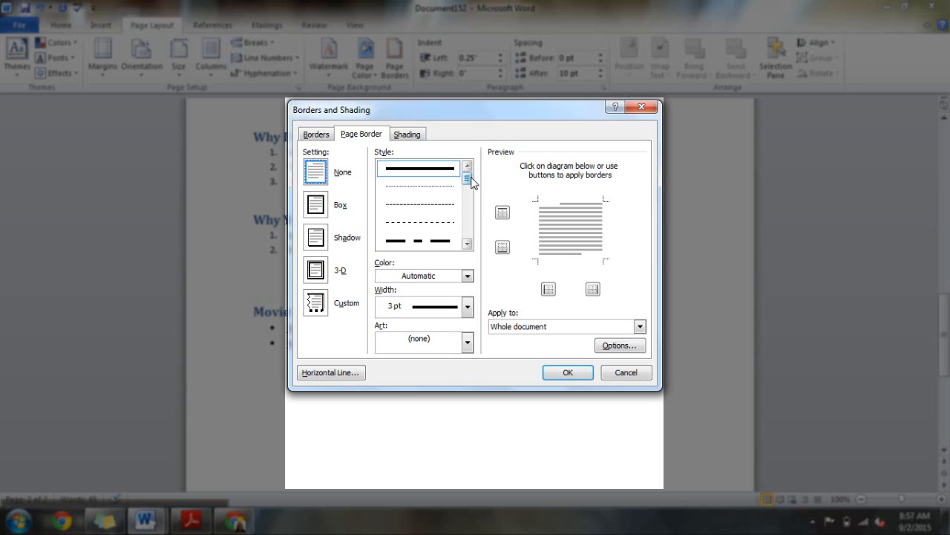
{"action": "mouse_move", "coordinate": [470, 182]}
{"action": "left_mouse_down"}
{"action": "mouse_move", "coordinate": [468, 236]}
{"action": "mouse_move", "coordinate": [466, 169]}
{"action": "mouse_move", "coordinate": [467, 187]}
{"action": "left_mouse_up"}
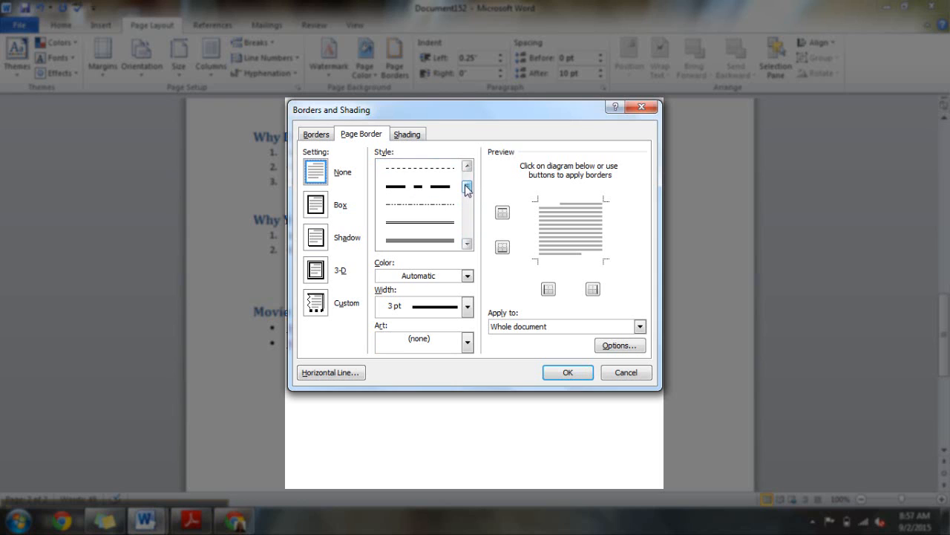
{"action": "left_click", "coordinate": [419, 191]}
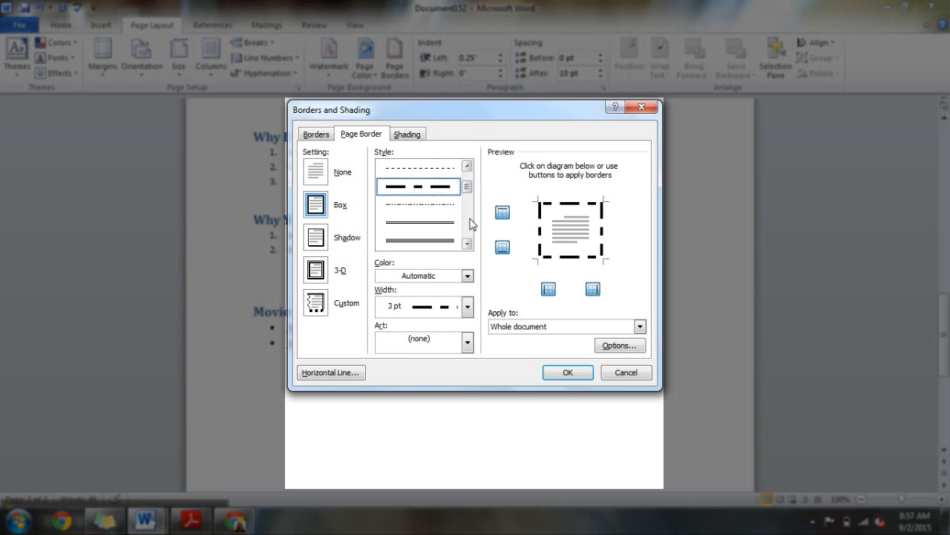
{"action": "left_click", "coordinate": [467, 275]}
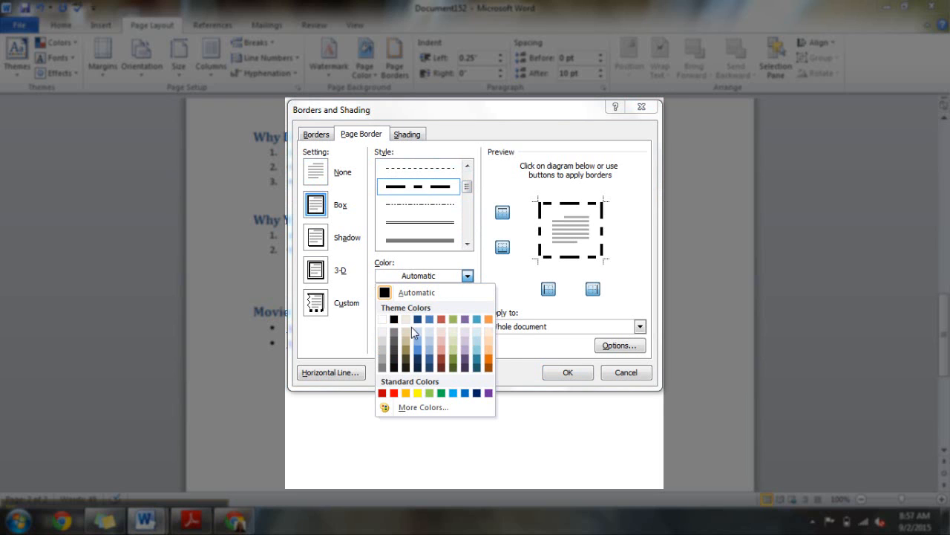
{"action": "left_click", "coordinate": [395, 393]}
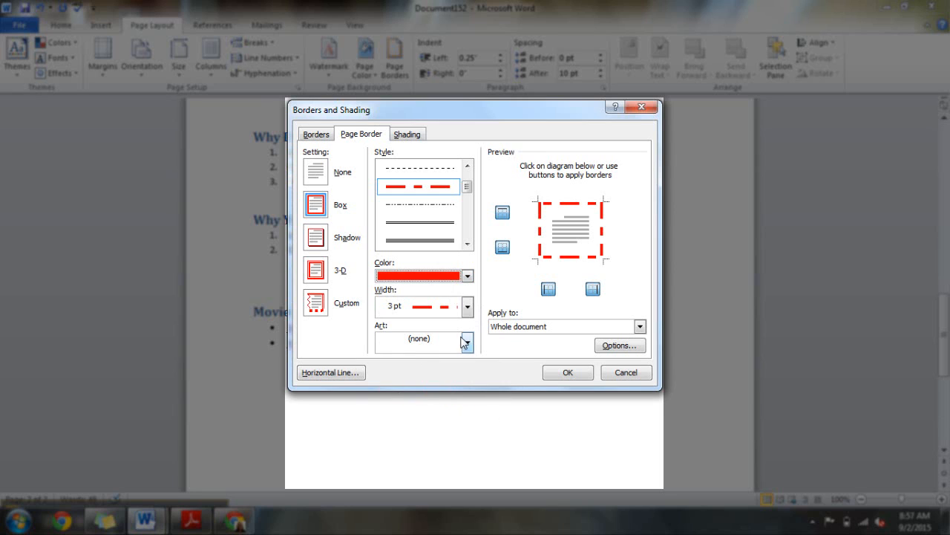
{"action": "left_click", "coordinate": [466, 307]}
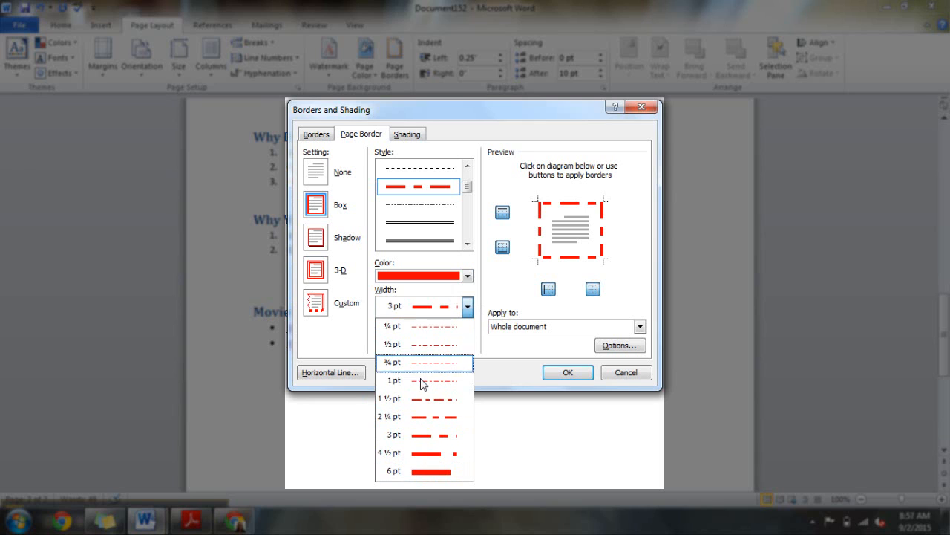
{"action": "left_click", "coordinate": [421, 438]}
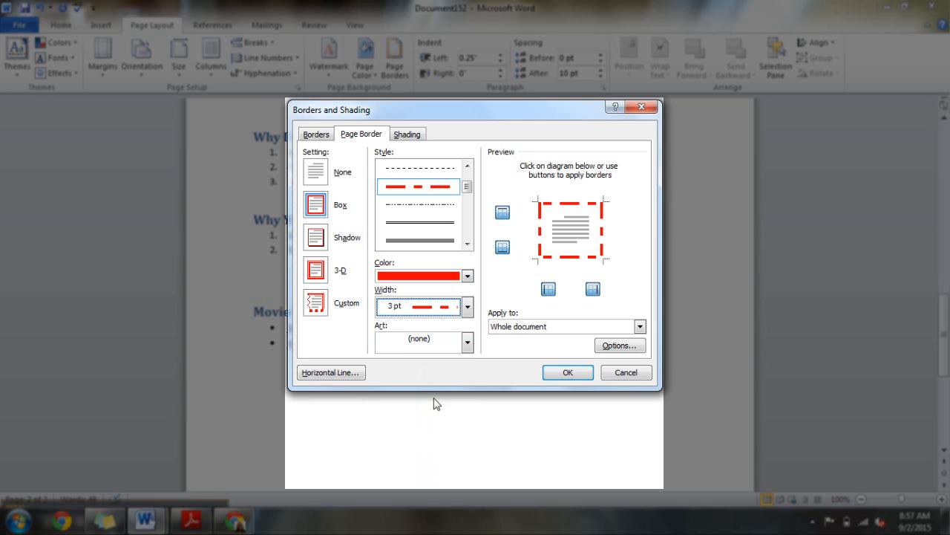
{"action": "left_click", "coordinate": [572, 373]}
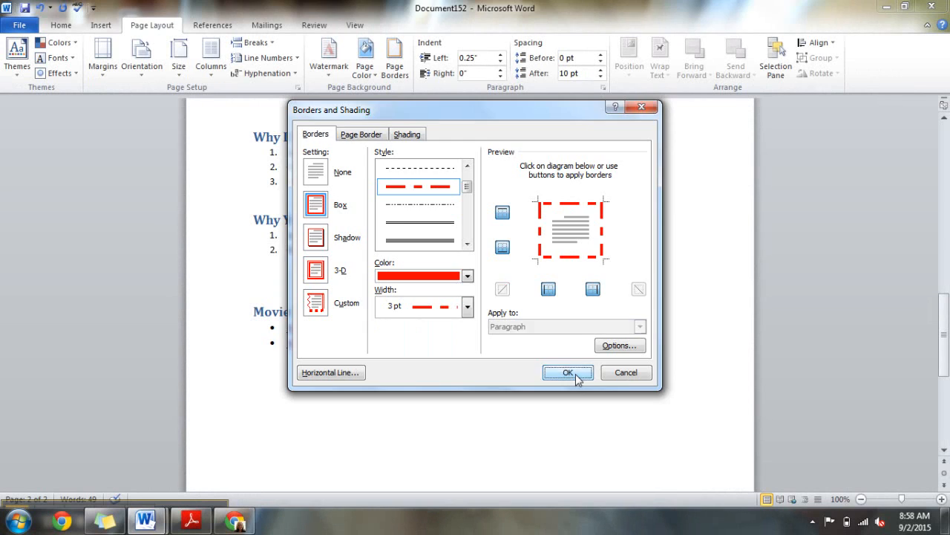
{"action": "left_click", "coordinate": [573, 373]}
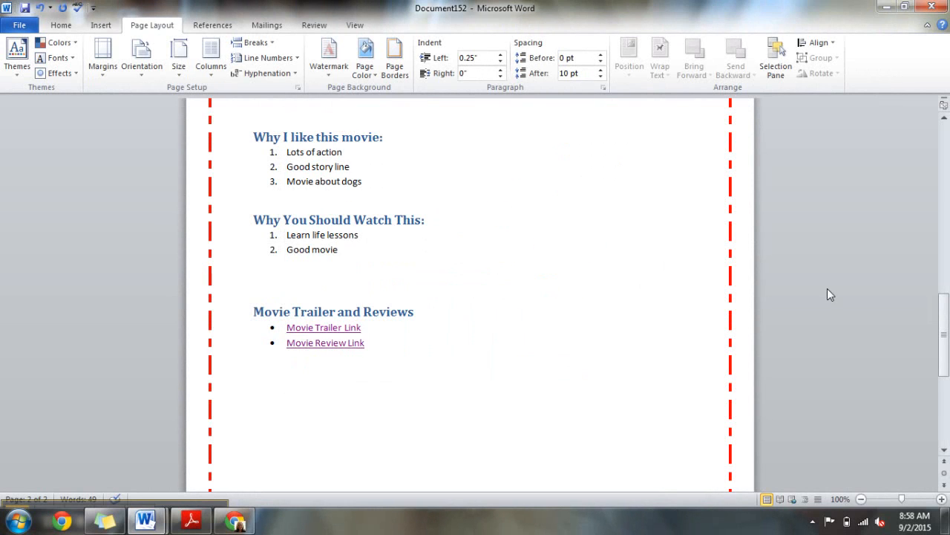
- Set the document's page margins to Narrow, 0.5" on all sides
{"action": "mouse_move", "coordinate": [943, 334]}
{"action": "left_mouse_down"}
{"action": "mouse_move", "coordinate": [935, 152]}
{"action": "mouse_move", "coordinate": [942, 330]}
{"action": "left_mouse_up"}
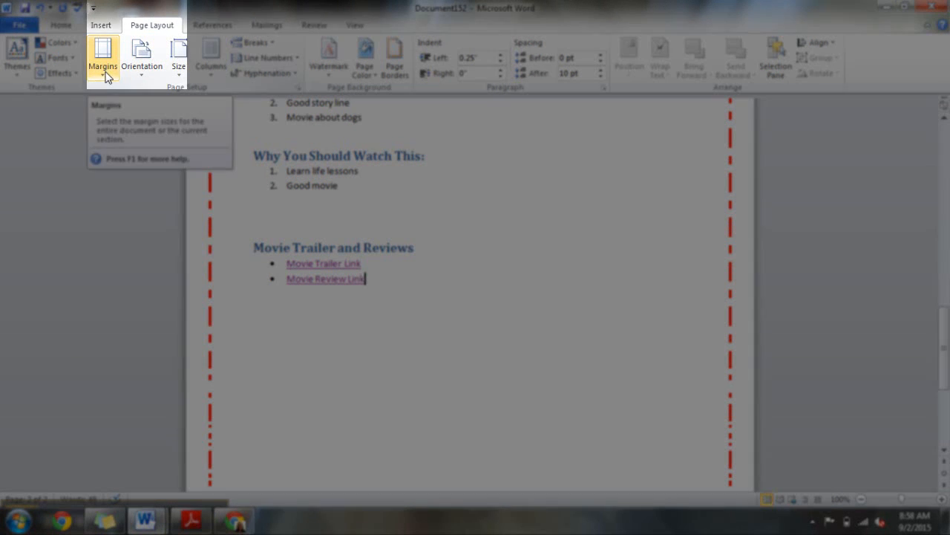
{"action": "left_click", "coordinate": [104, 75]}
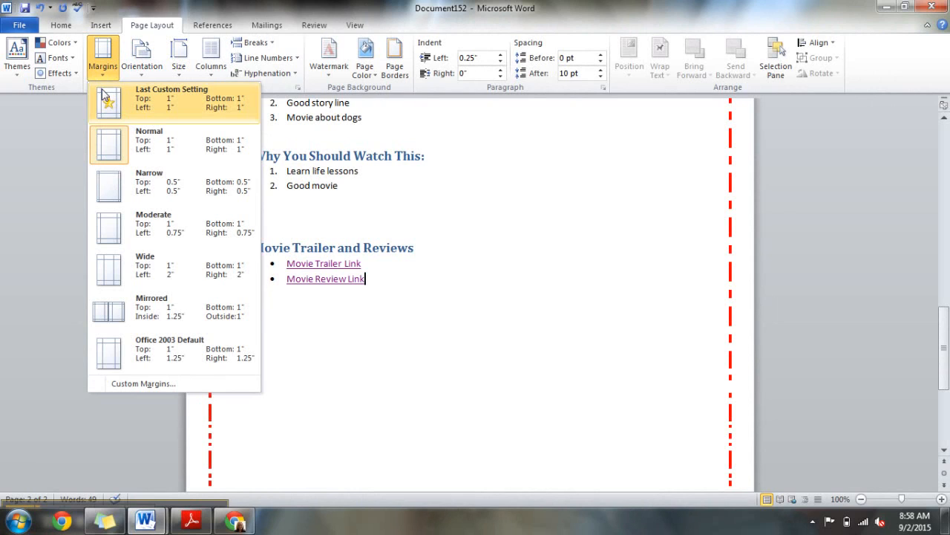
{"action": "left_click", "coordinate": [183, 192]}
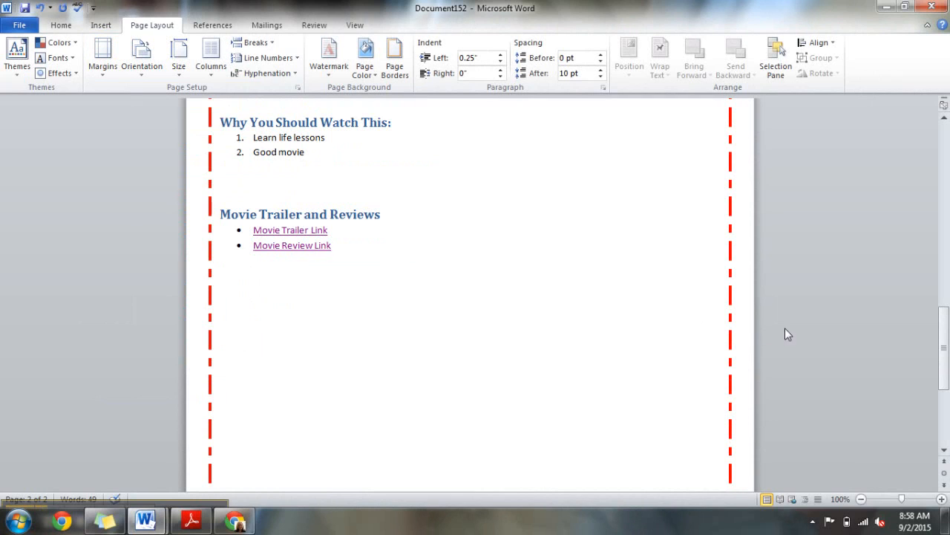
{"action": "left_click_drag", "start_coordinate": [938, 362], "coordinate": [947, 342]}
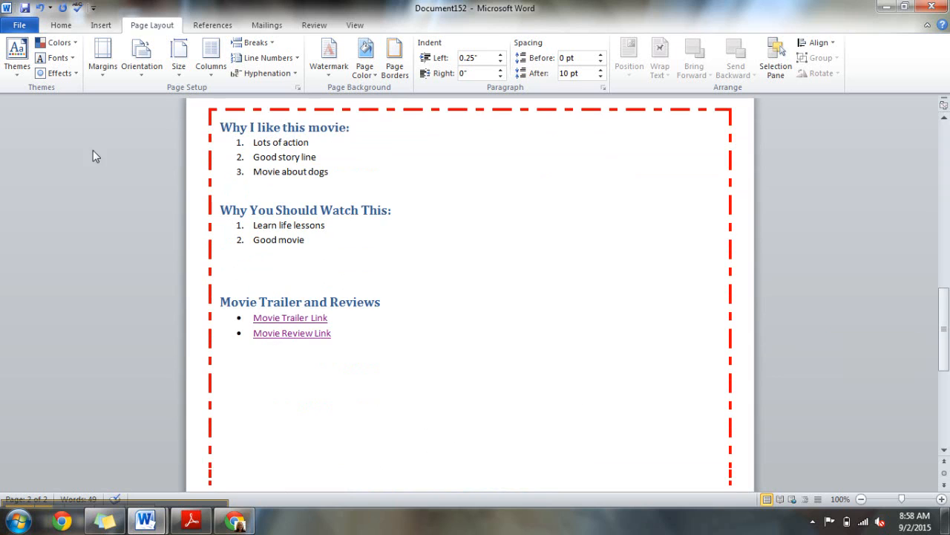
- Try a page break after the word "Movie" in the "Movie Trailer Link" bullet, and undo it
{"action": "left_click", "coordinate": [99, 29]}
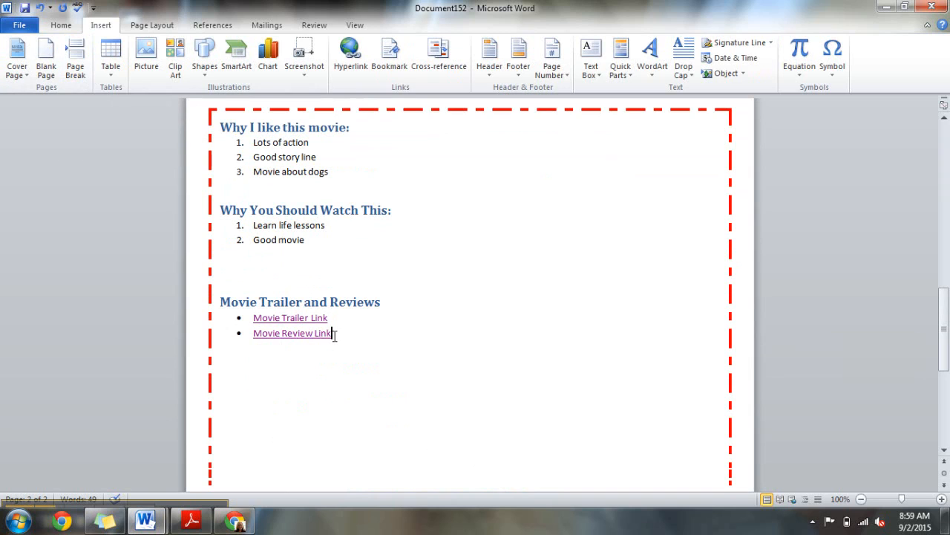
{"action": "left_click", "coordinate": [284, 320]}
{"action": "left_click", "coordinate": [75, 63]}
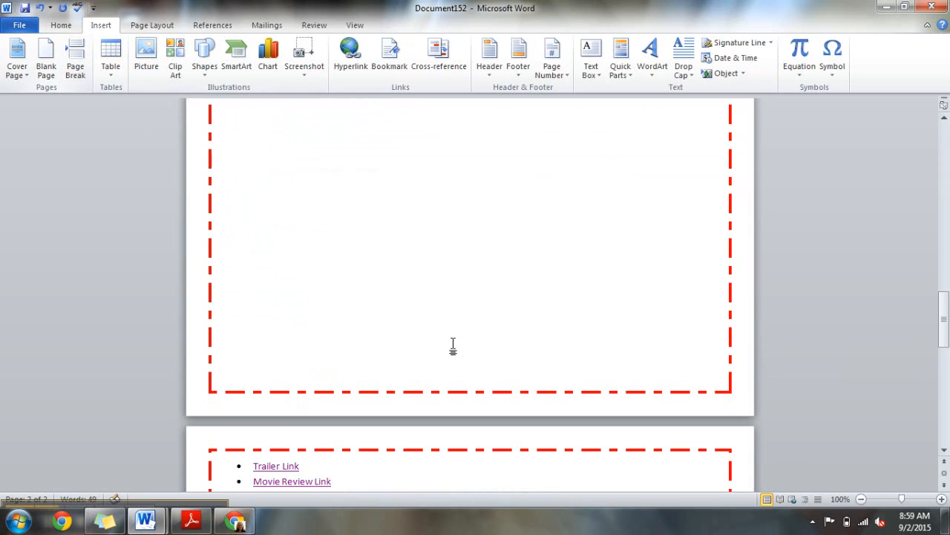
{"action": "left_click_drag", "start_coordinate": [943, 312], "coordinate": [943, 273]}
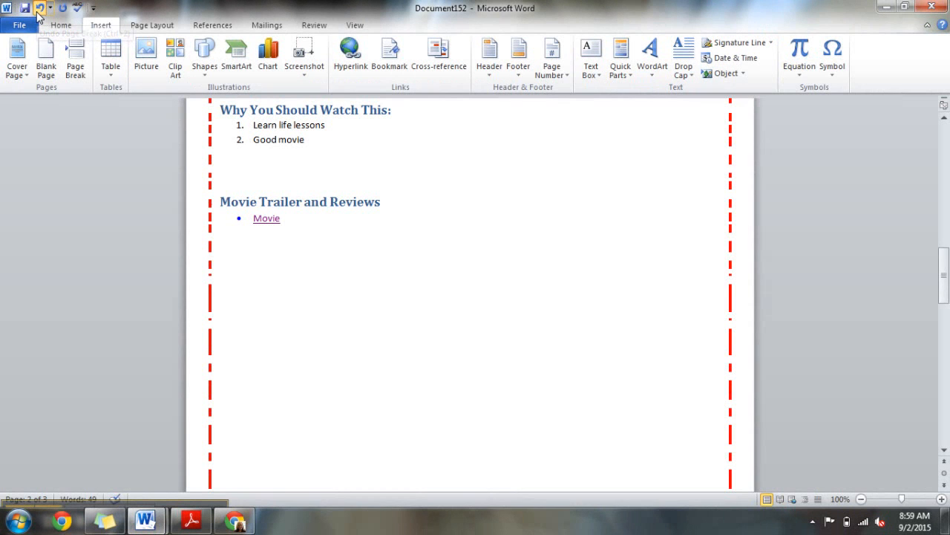
{"action": "left_click", "coordinate": [38, 10]}
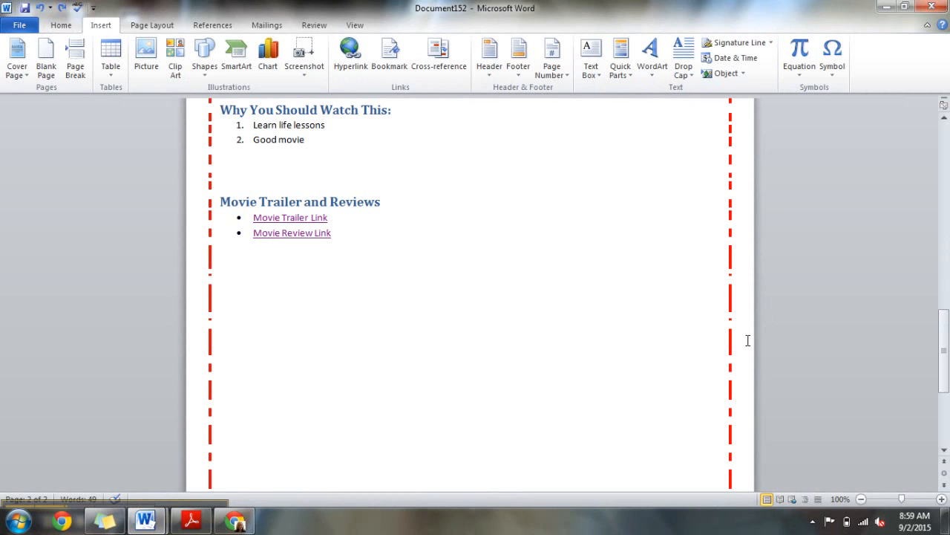
{"action": "left_click_drag", "start_coordinate": [949, 363], "coordinate": [949, 176]}
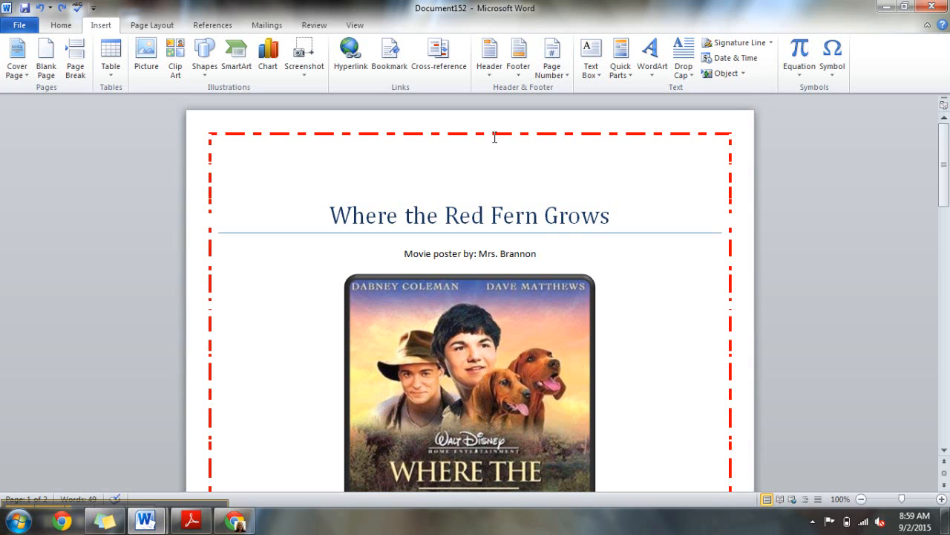
- Look over both pages of the poster, briefly opening and closing the header area on the first page
{"action": "double_click", "coordinate": [495, 137]}
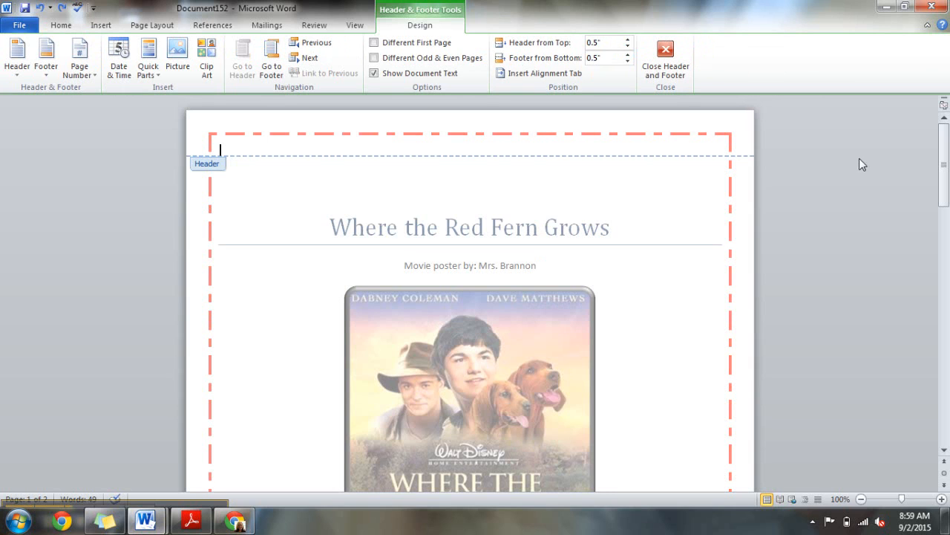
{"action": "left_click", "coordinate": [666, 59]}
{"action": "left_click_drag", "start_coordinate": [946, 172], "coordinate": [949, 290]}
{"action": "left_click", "coordinate": [599, 314]}
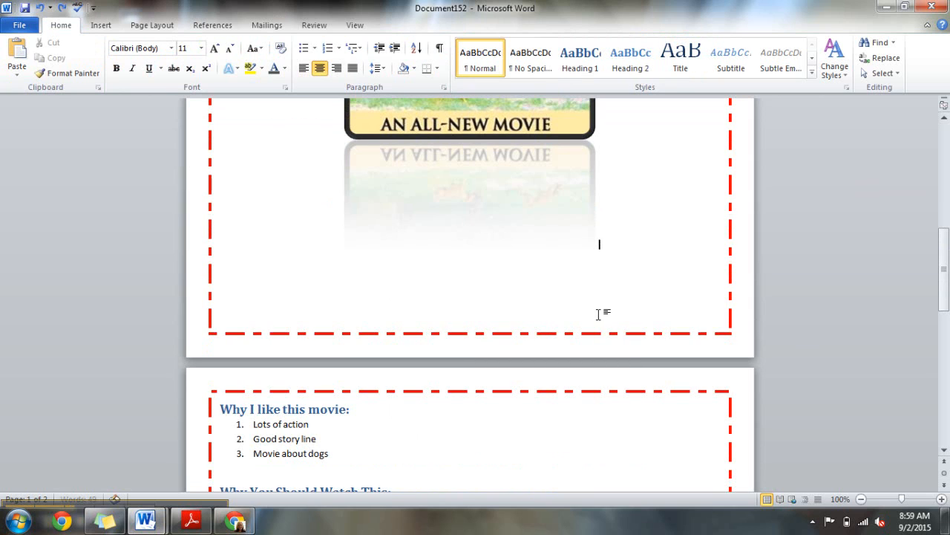
{"action": "scroll", "coordinate": [594, 333], "scroll_direction": "up", "scroll_amount": 7}
{"action": "left_click", "coordinate": [592, 339]}
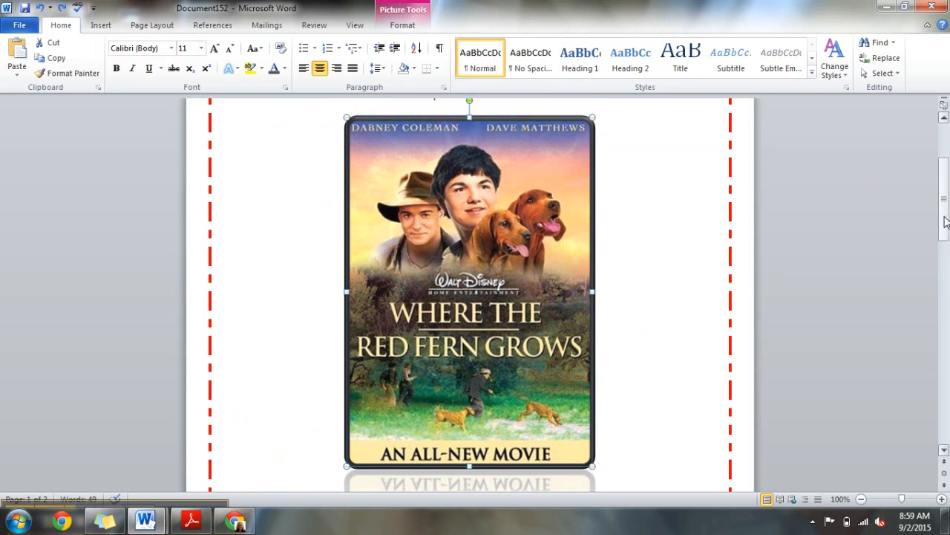
{"action": "left_click_drag", "start_coordinate": [946, 221], "coordinate": [947, 321]}
{"action": "scroll", "coordinate": [675, 197], "scroll_direction": "up", "scroll_amount": 1}
{"action": "left_click", "coordinate": [673, 198]}
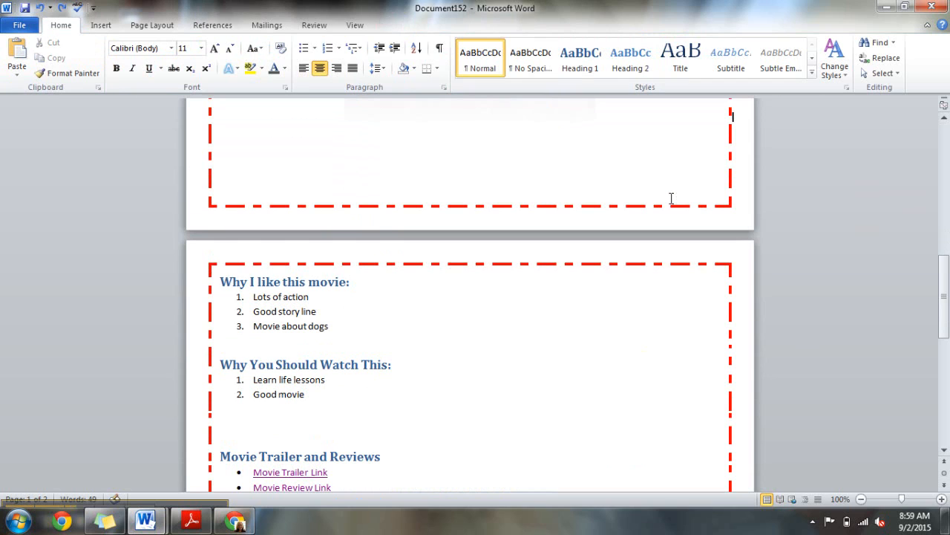
{"action": "left_click_drag", "start_coordinate": [945, 288], "coordinate": [937, 94]}
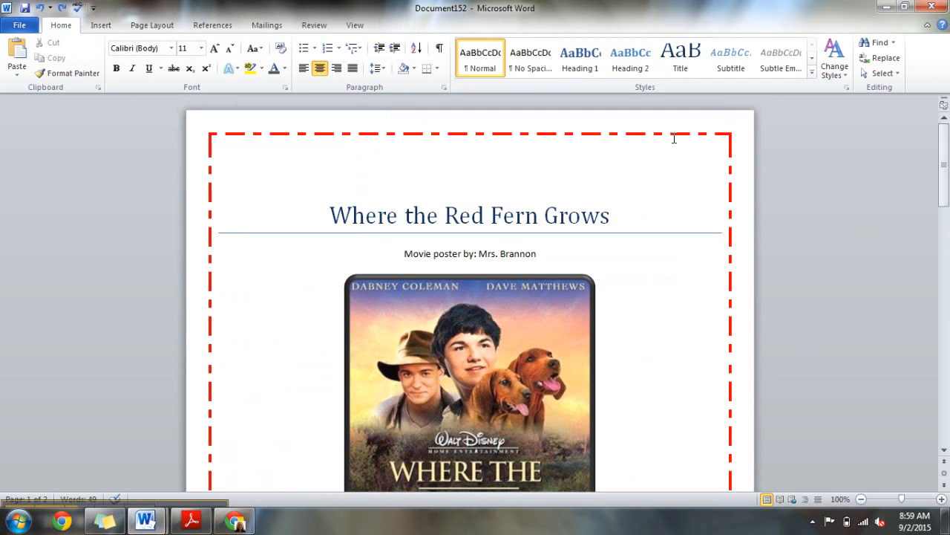
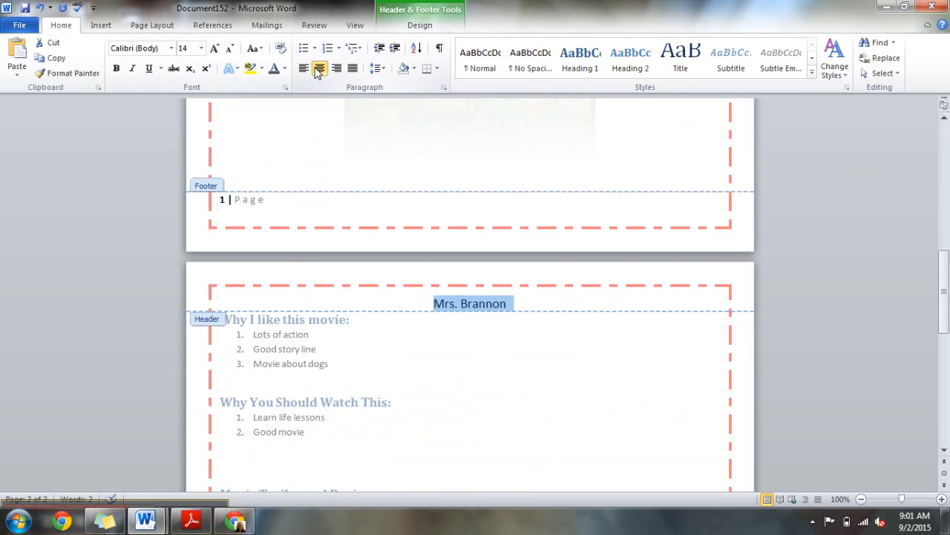
- Apply the Subtitle style to the author's name in the header, right-align it, and close header and footer editing
{"action": "left_click", "coordinate": [337, 70]}
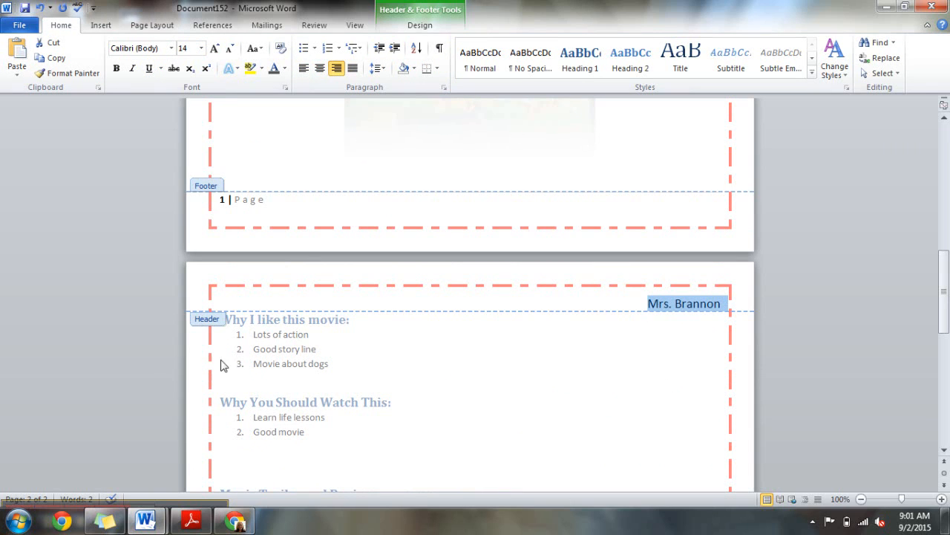
{"action": "left_click", "coordinate": [715, 76]}
{"action": "left_click", "coordinate": [337, 68]}
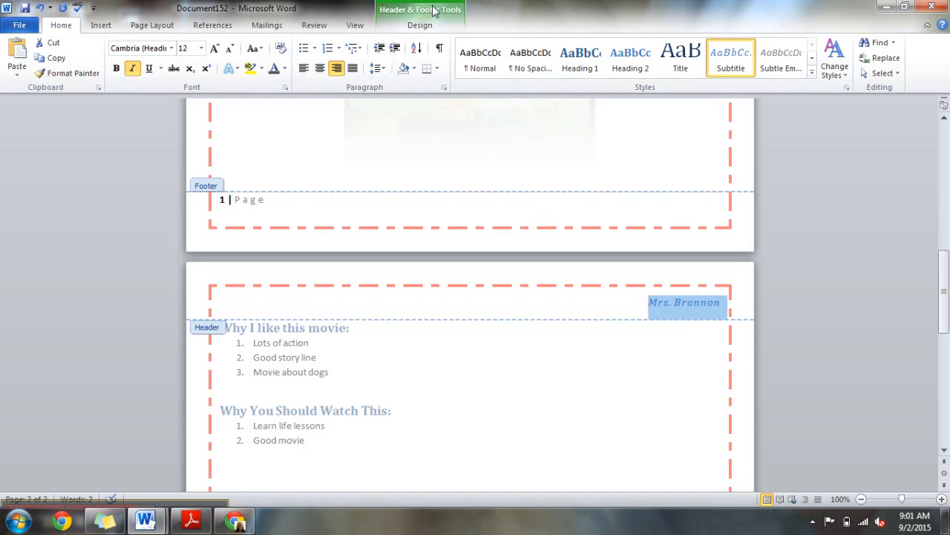
{"action": "left_click", "coordinate": [396, 9]}
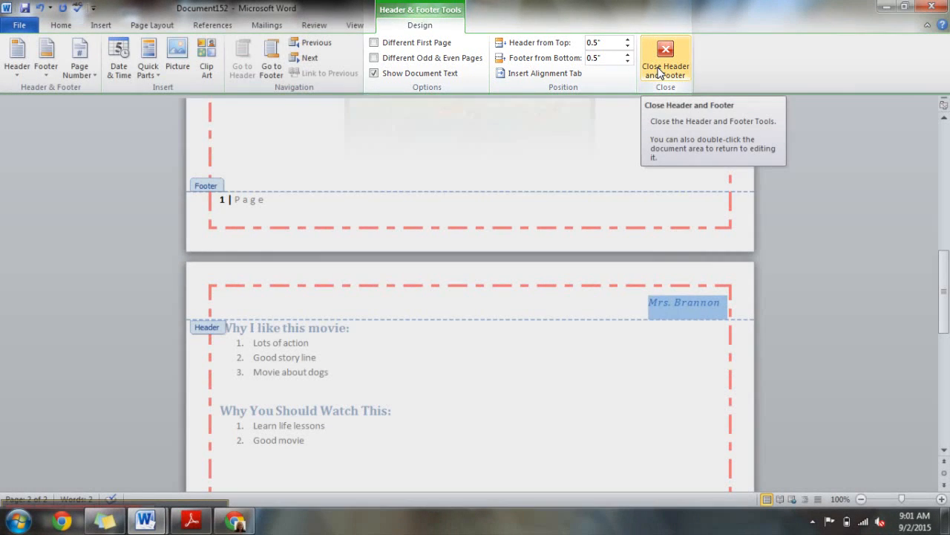
{"action": "left_click", "coordinate": [659, 72]}
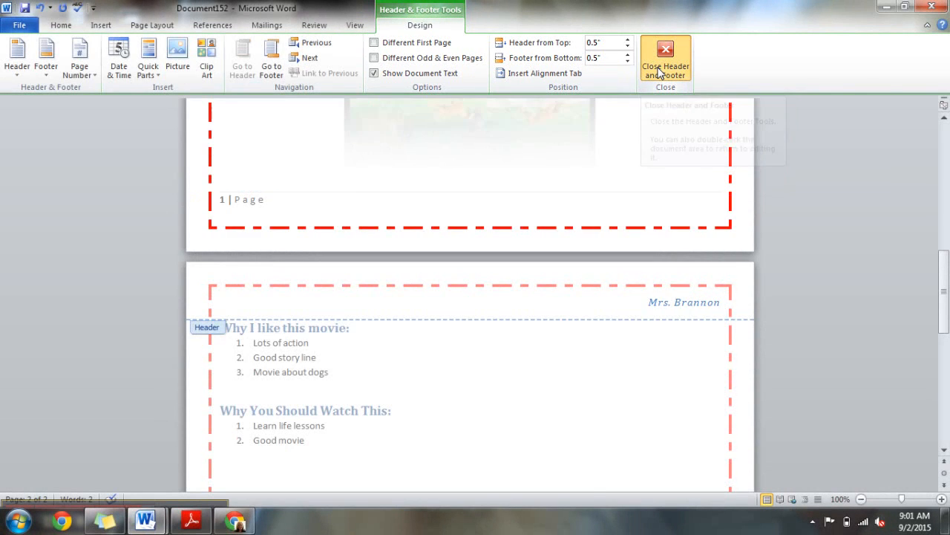
{"action": "left_click_drag", "start_coordinate": [946, 190], "coordinate": [947, 297]}
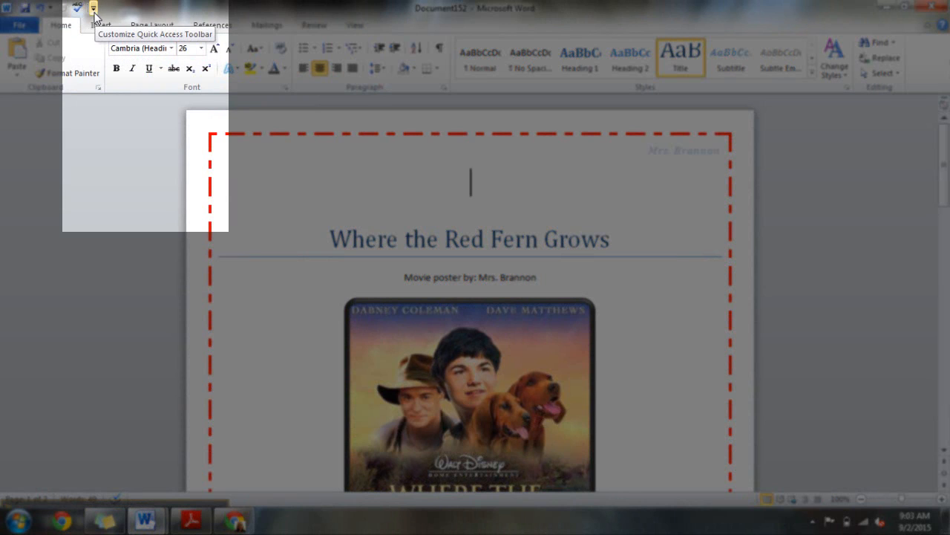
- View the Quick Access Toolbar customization options, and run a spelling and grammar check on the document
{"action": "left_click", "coordinate": [93, 9]}
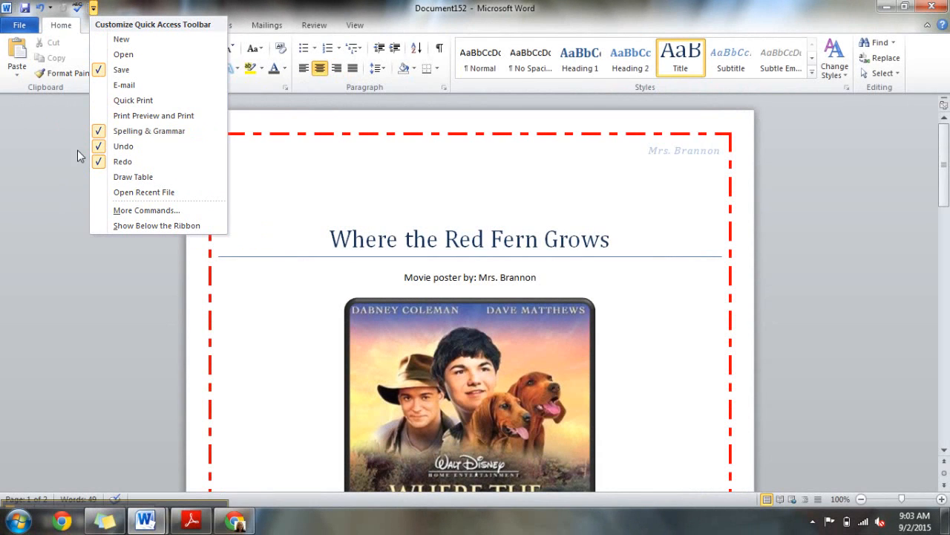
{"action": "left_click", "coordinate": [33, 159]}
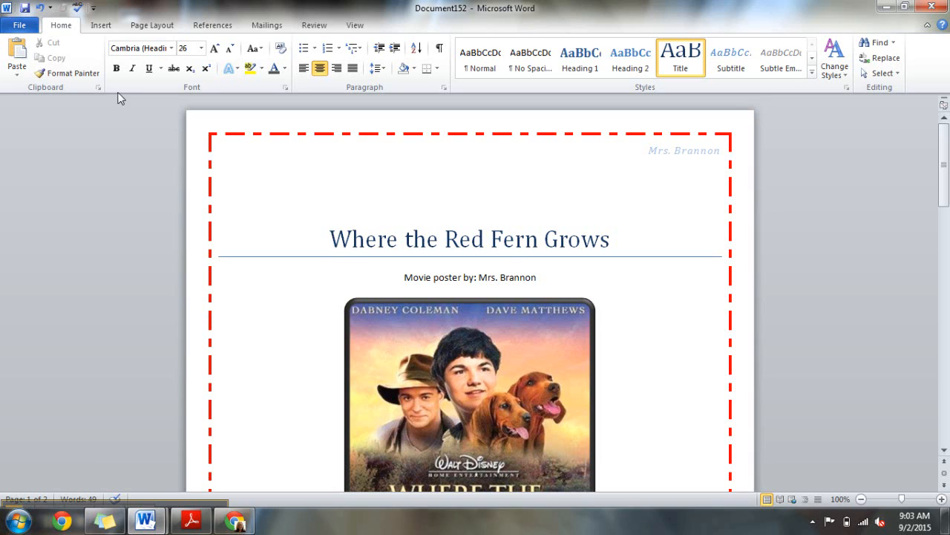
{"action": "left_click", "coordinate": [78, 9]}
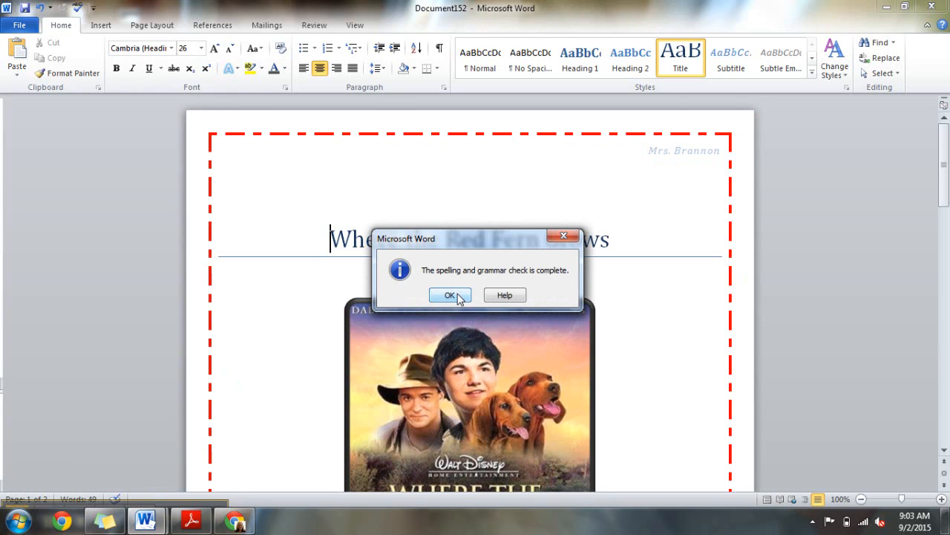
{"action": "left_click", "coordinate": [450, 295]}
- Misspell "the" as "te" in the poster title "Where the Red Fern Grows"
{"action": "left_click", "coordinate": [526, 239]}
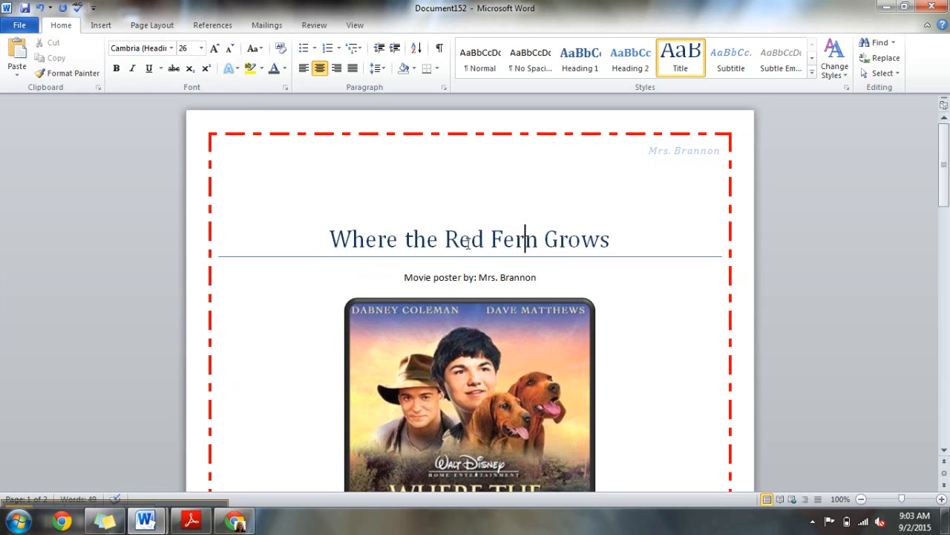
{"action": "left_click", "coordinate": [427, 239]}
{"action": "key", "text": "BackSpace"}
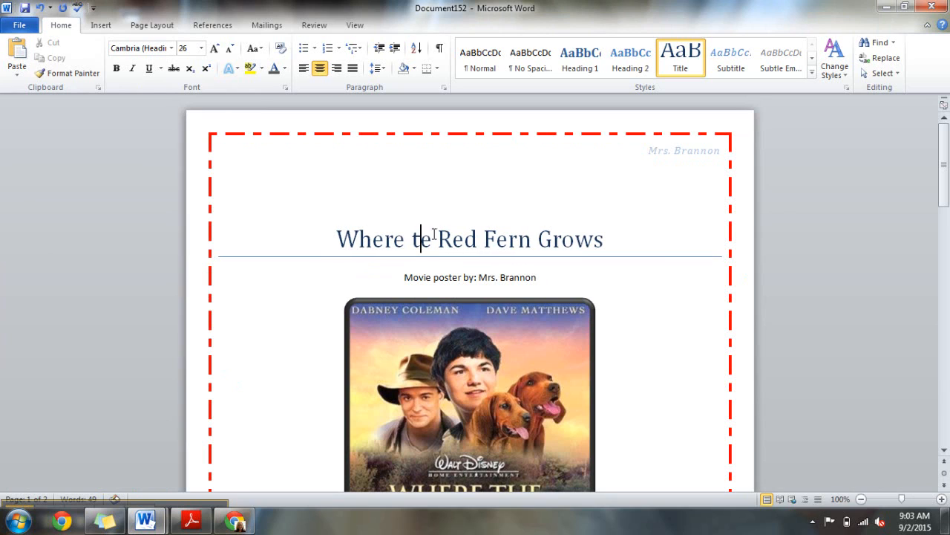
{"action": "left_click", "coordinate": [612, 255]}
{"action": "left_click", "coordinate": [337, 228]}
- Run the spelling and grammar check and change "te" in the title to the suggestion "the"
{"action": "left_click", "coordinate": [78, 11]}
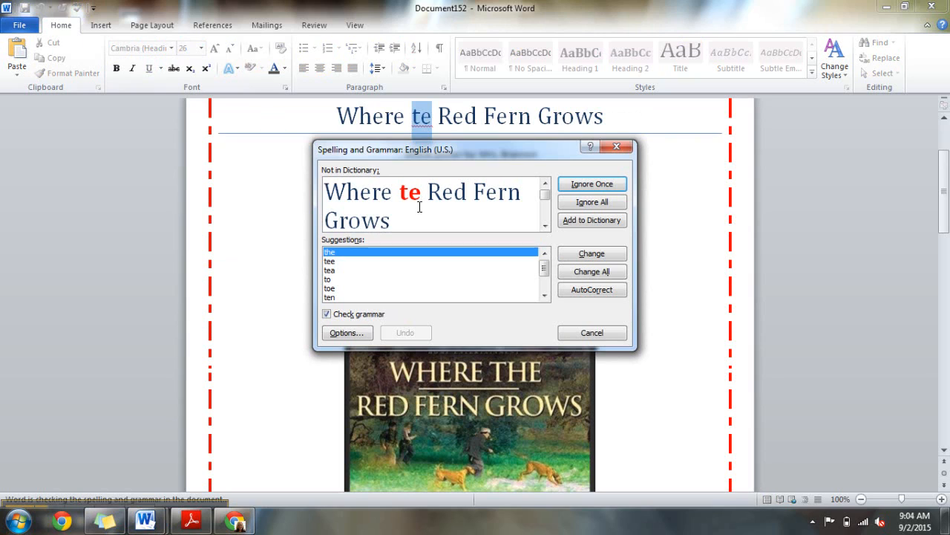
{"action": "left_click", "coordinate": [326, 261]}
{"action": "left_click", "coordinate": [328, 270]}
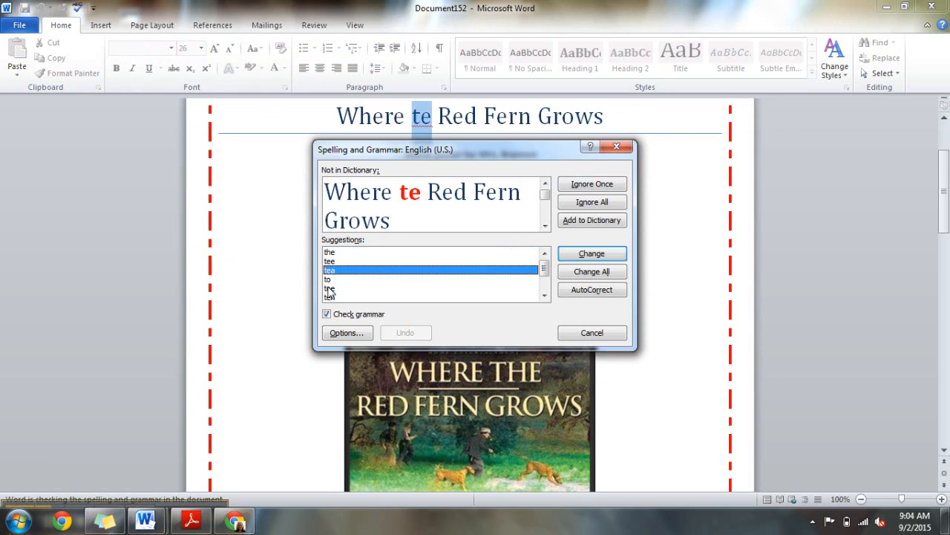
{"action": "left_click", "coordinate": [328, 287]}
{"action": "left_click", "coordinate": [330, 254]}
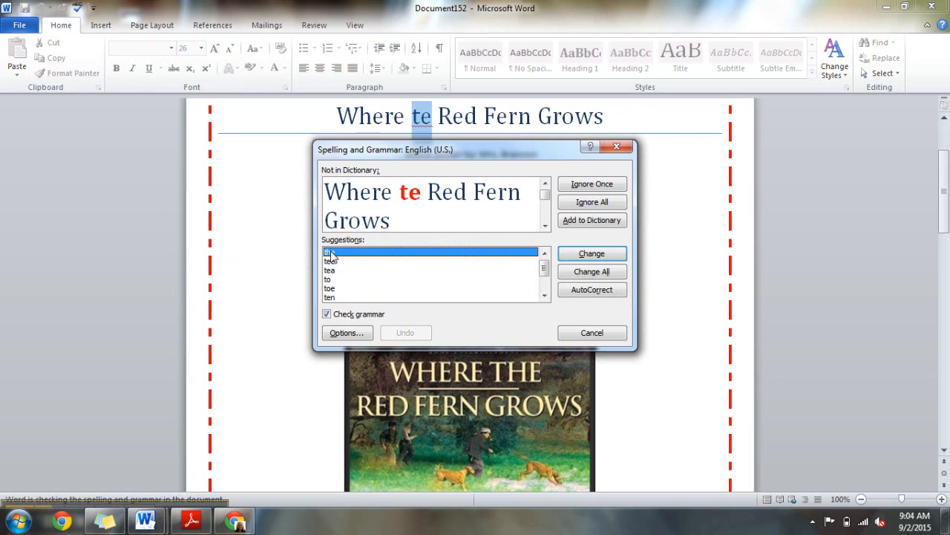
{"action": "left_click", "coordinate": [600, 253]}
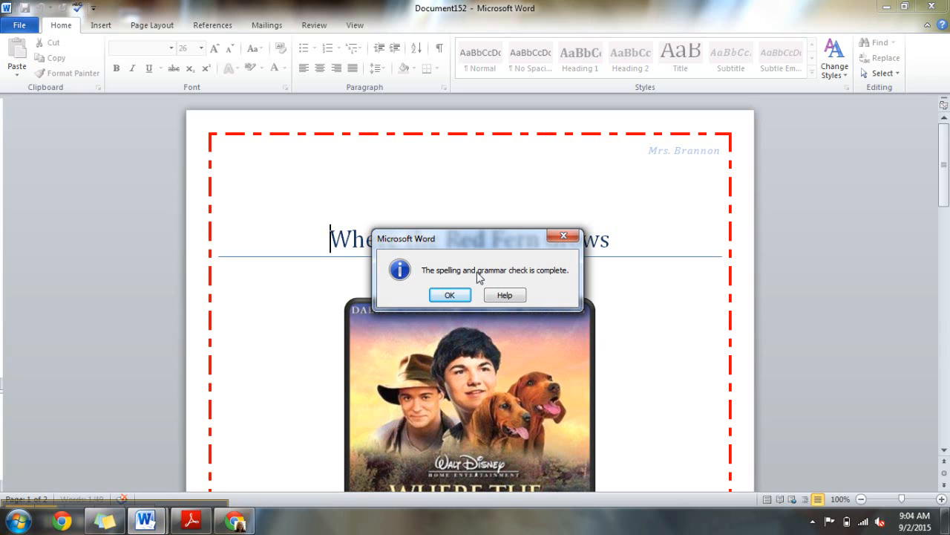
{"action": "left_click", "coordinate": [444, 294]}
{"action": "mouse_move", "coordinate": [949, 178]}
{"action": "left_mouse_down"}
{"action": "mouse_move", "coordinate": [949, 386]}
{"action": "mouse_move", "coordinate": [949, 165]}
{"action": "left_mouse_up"}
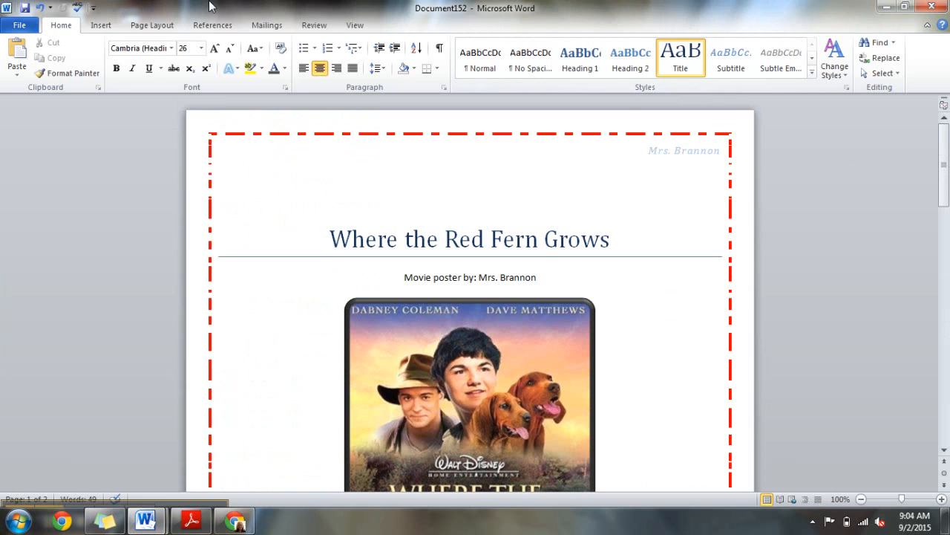
- Start saving the document under a new location and open the students folder on the MillerStudentShared (K:) drive
{"action": "left_click", "coordinate": [24, 9]}
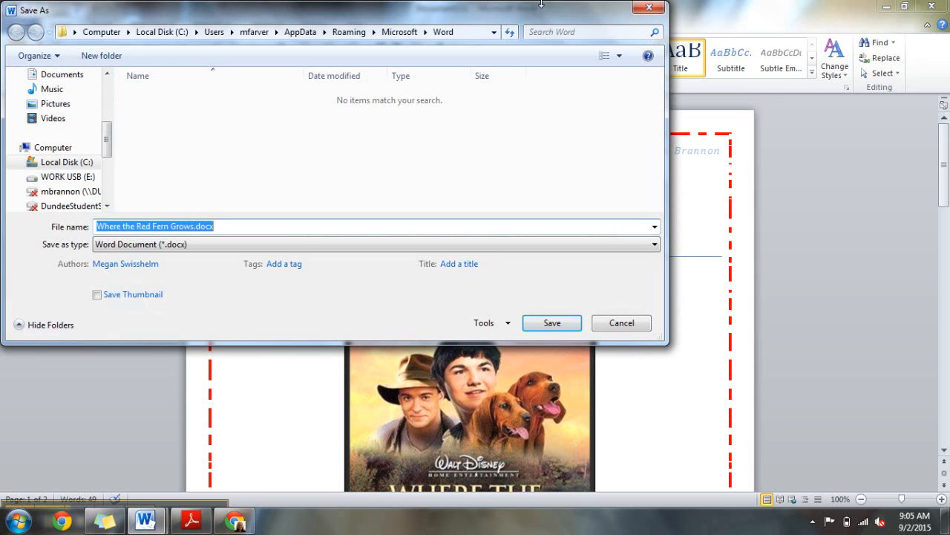
{"action": "left_click", "coordinate": [649, 7]}
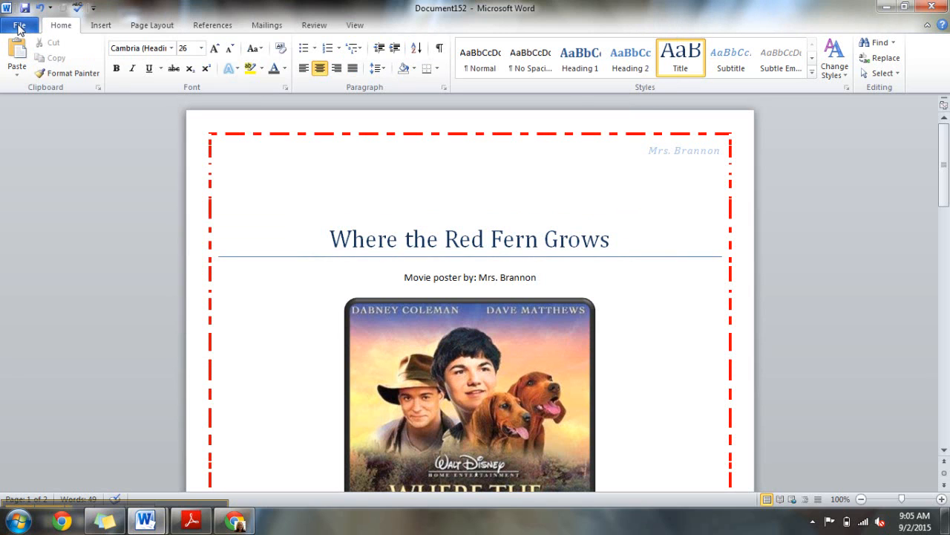
{"action": "left_click", "coordinate": [19, 27]}
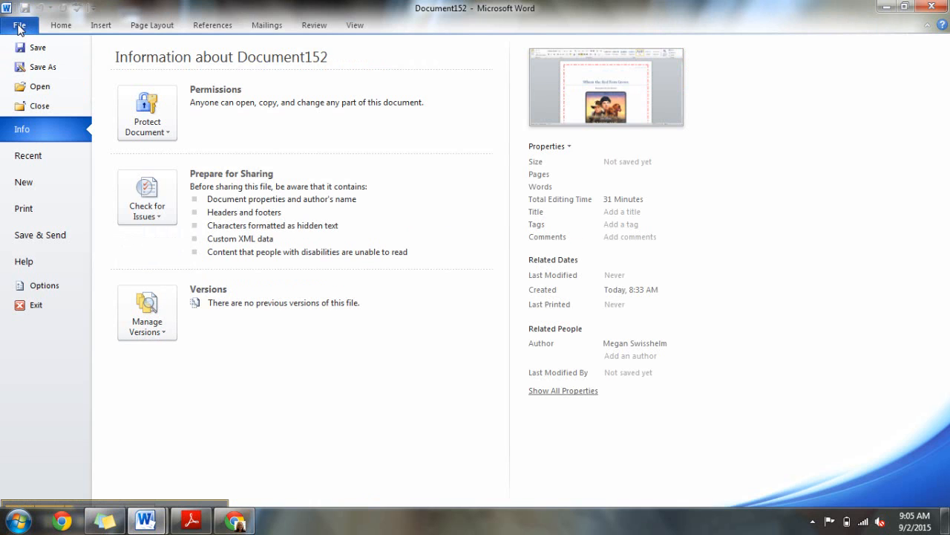
{"action": "left_click", "coordinate": [24, 69]}
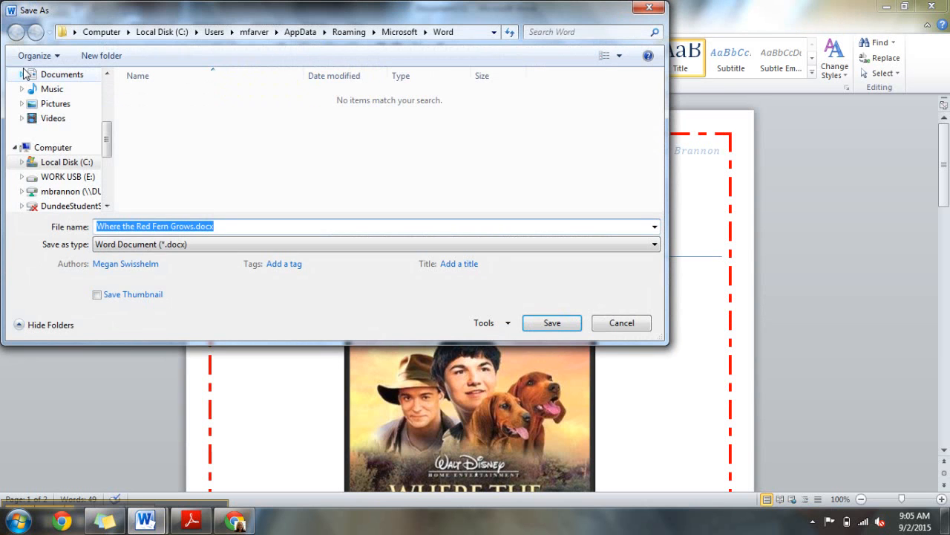
{"action": "left_click_drag", "start_coordinate": [106, 139], "coordinate": [109, 159]}
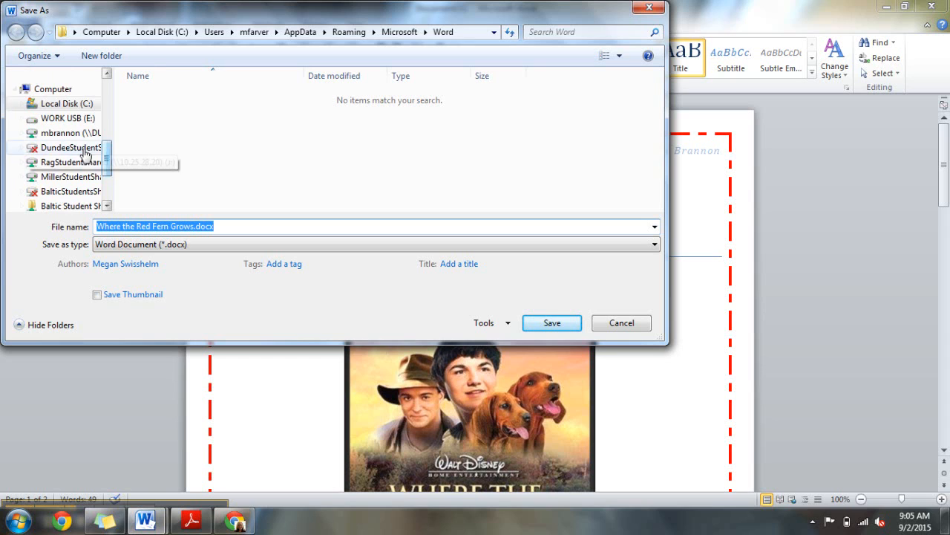
{"action": "left_click", "coordinate": [31, 180]}
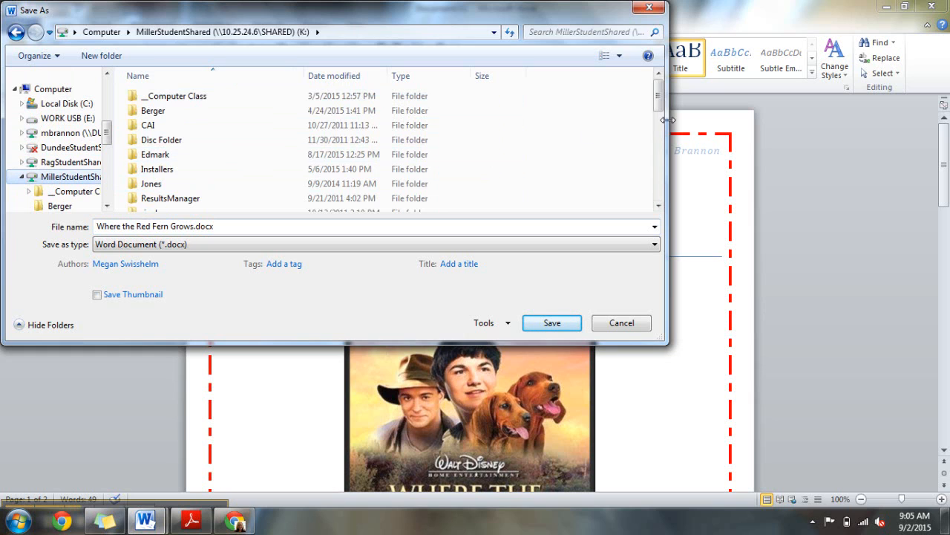
{"action": "left_click_drag", "start_coordinate": [659, 107], "coordinate": [661, 122]}
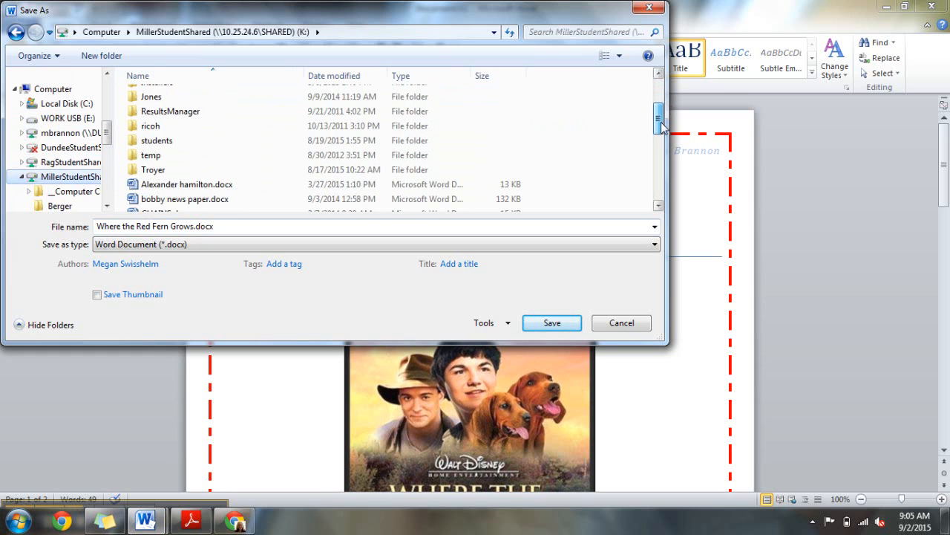
{"action": "double_click", "coordinate": [150, 141]}
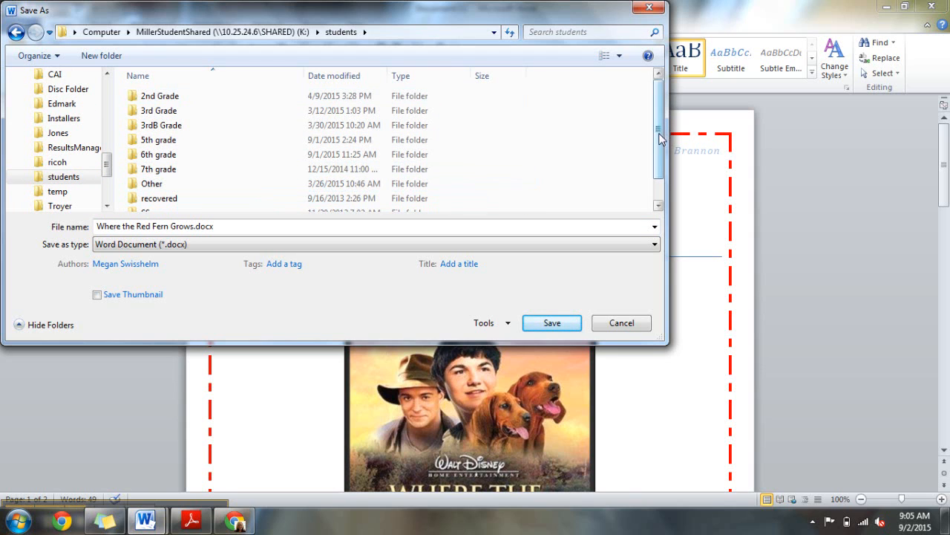
{"action": "left_click_drag", "start_coordinate": [660, 131], "coordinate": [653, 191]}
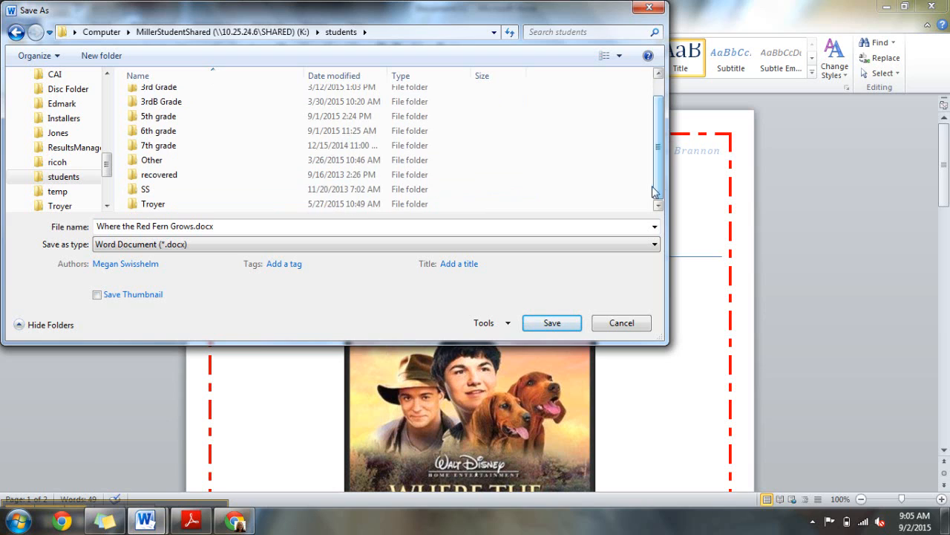
{"action": "double_click", "coordinate": [158, 190]}
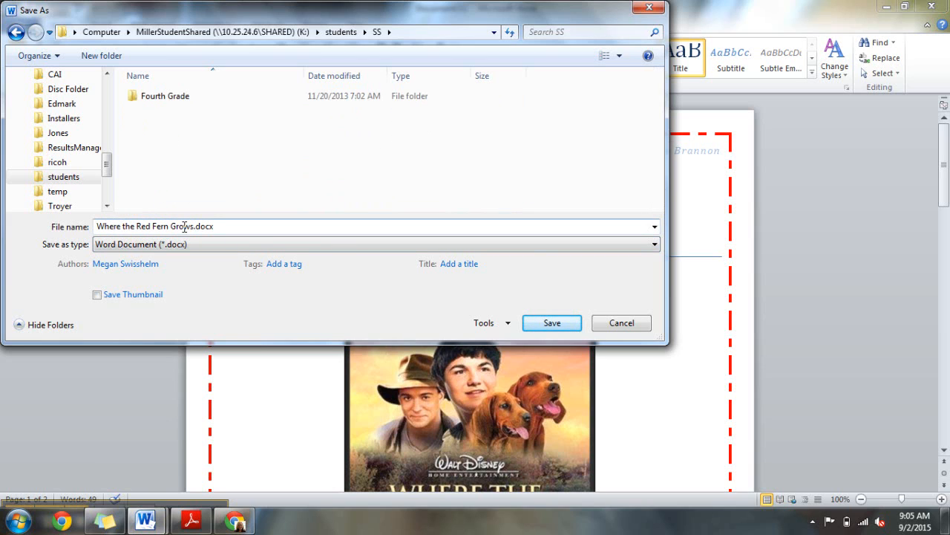
{"action": "double_click", "coordinate": [185, 227]}
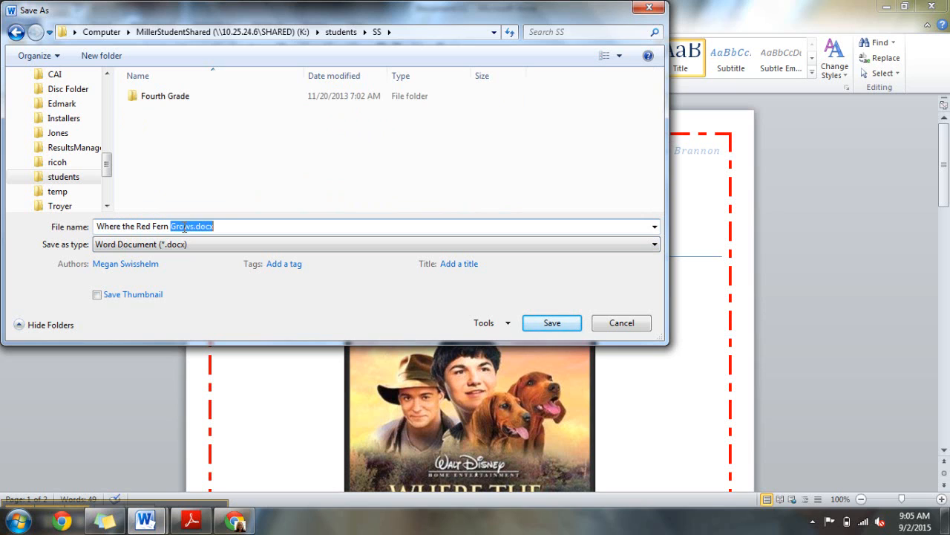
{"action": "left_click", "coordinate": [239, 228]}
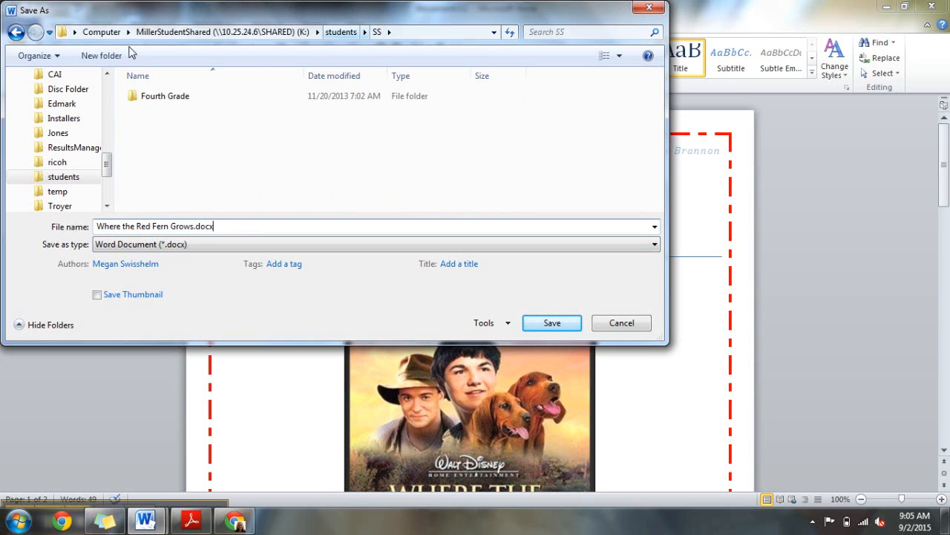
{"action": "left_click", "coordinate": [13, 34]}
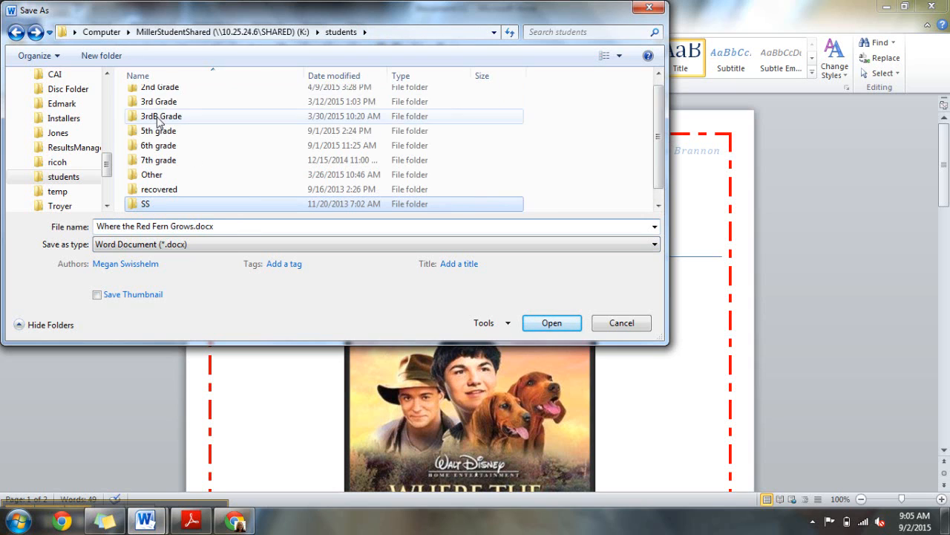
- Open the first student's folder under 6th grade, name the file "Movie Poster Project", and cancel the save
{"action": "double_click", "coordinate": [149, 146]}
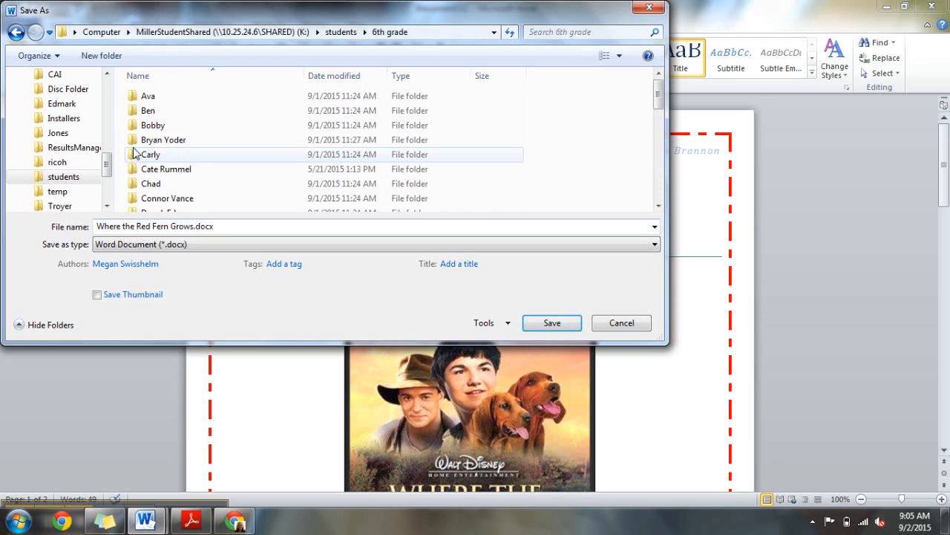
{"action": "double_click", "coordinate": [132, 97]}
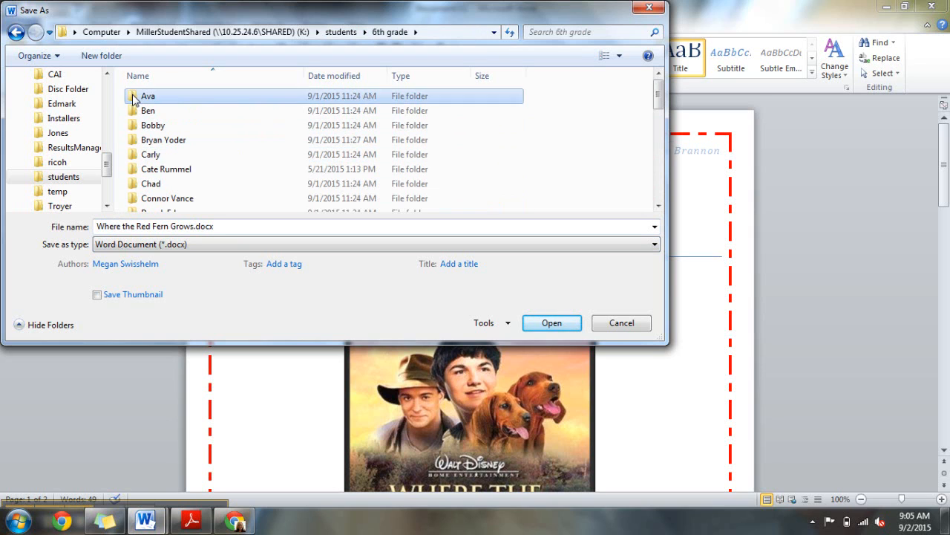
{"action": "left_click", "coordinate": [233, 228]}
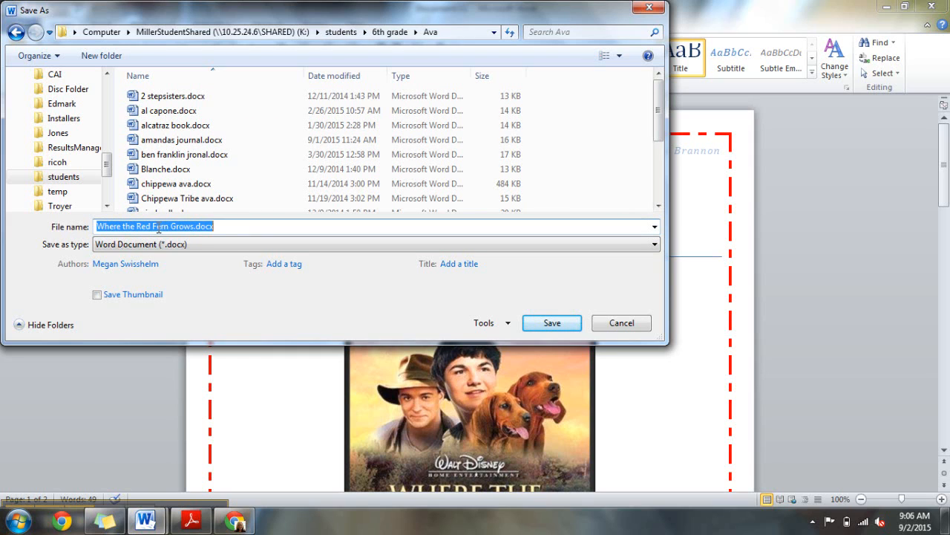
{"action": "type", "text": "Movie Poster"}
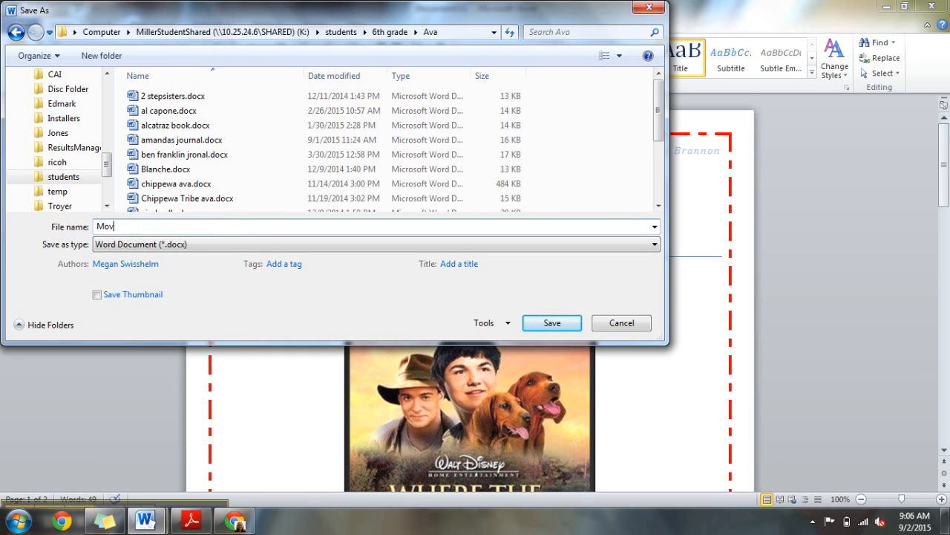
{"action": "type", "text": " Project"}
{"action": "left_click", "coordinate": [620, 323]}
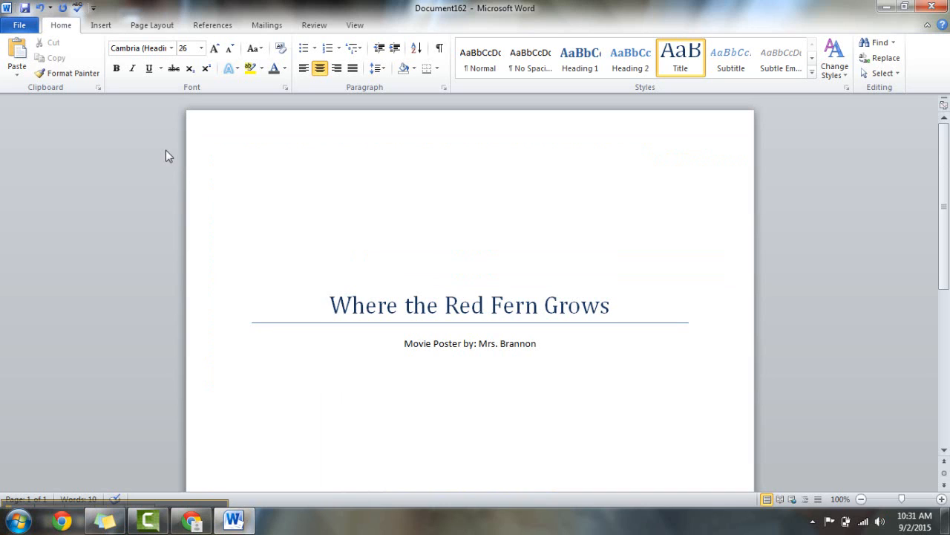
- Apply the Austin theme to the whole movie poster document
{"action": "left_click", "coordinate": [139, 27]}
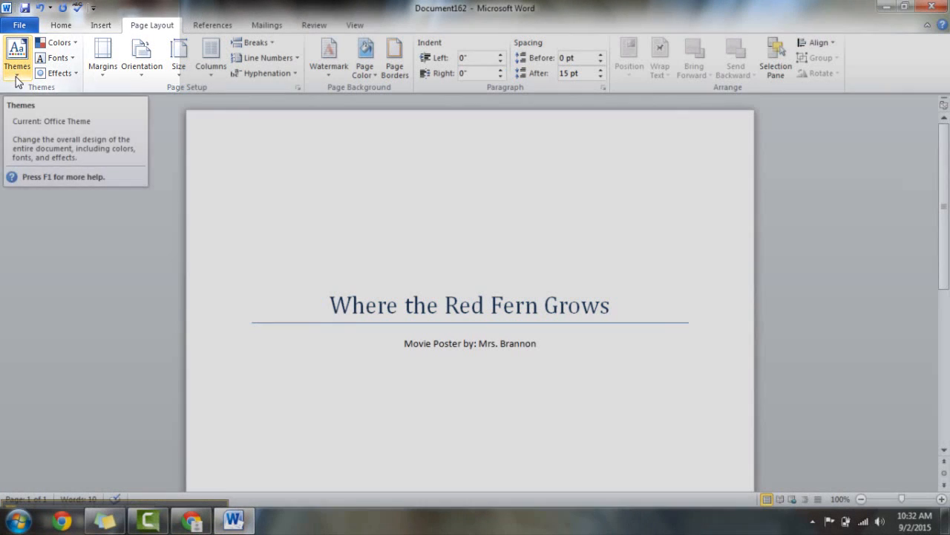
{"action": "left_click", "coordinate": [16, 70]}
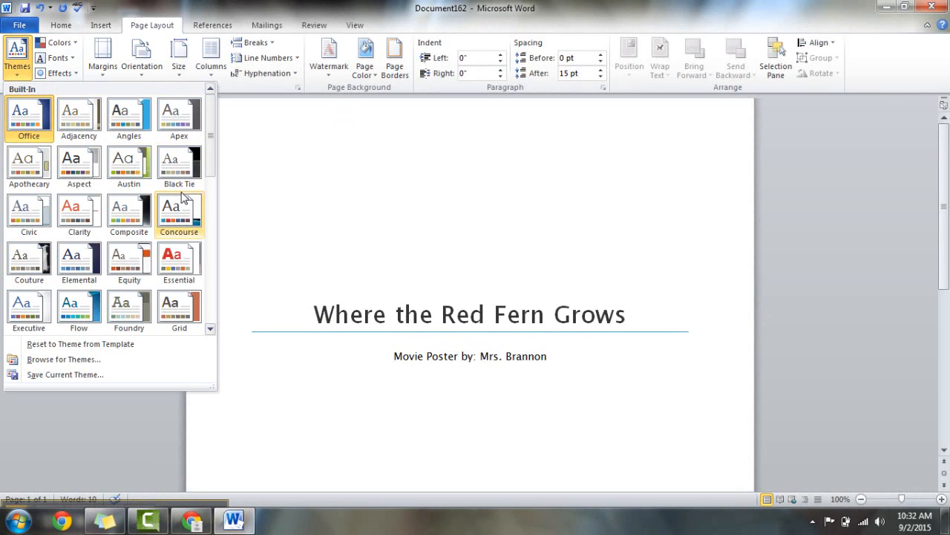
{"action": "left_click", "coordinate": [132, 164]}
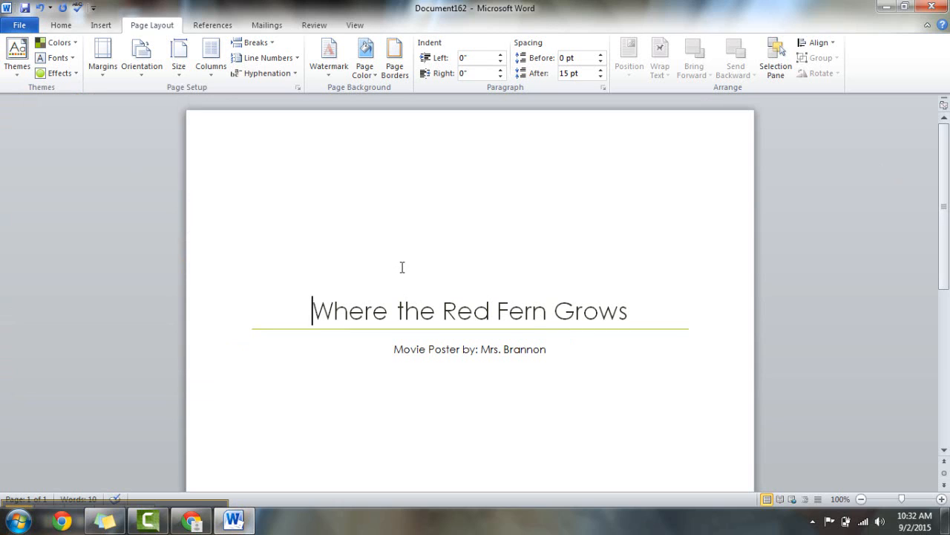
- Set the print job to the Miller Lab Laser printer, both sides flipped on the long edge, 2 copies, and leave the print settings
{"action": "left_click", "coordinate": [20, 28]}
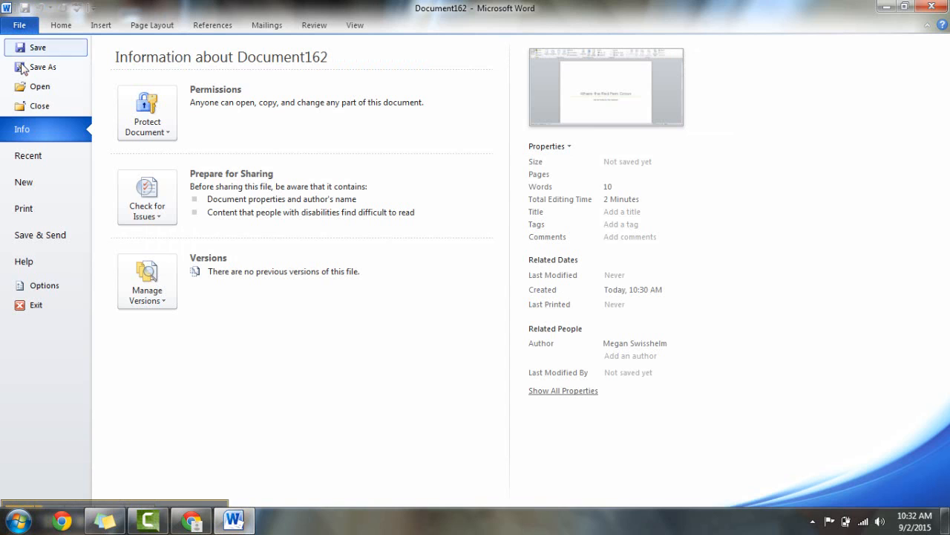
{"action": "left_click", "coordinate": [23, 208]}
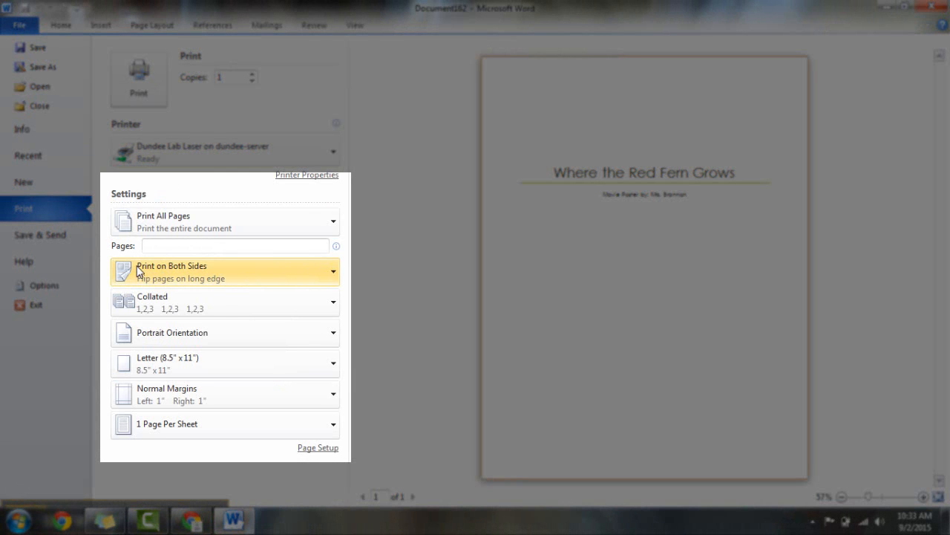
{"action": "left_click", "coordinate": [223, 271]}
{"action": "left_click", "coordinate": [199, 301]}
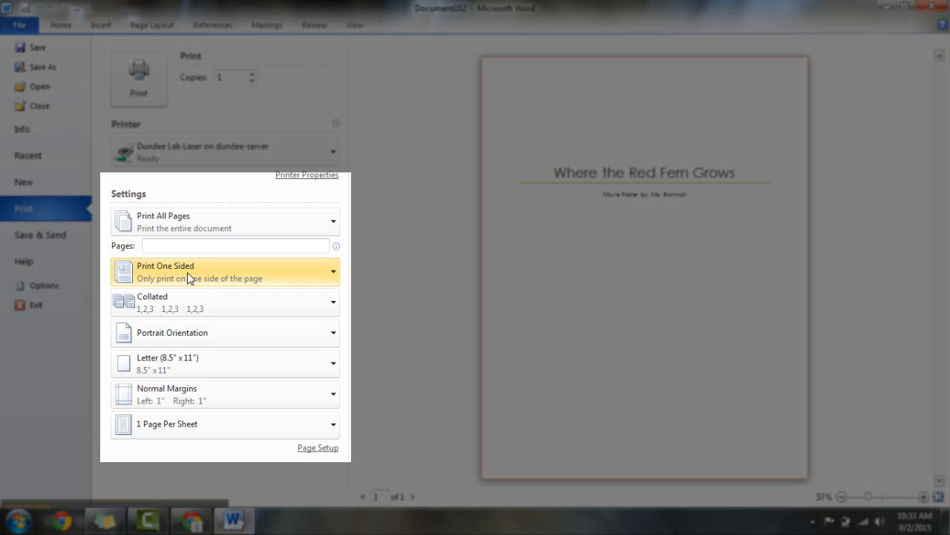
{"action": "left_click", "coordinate": [239, 275]}
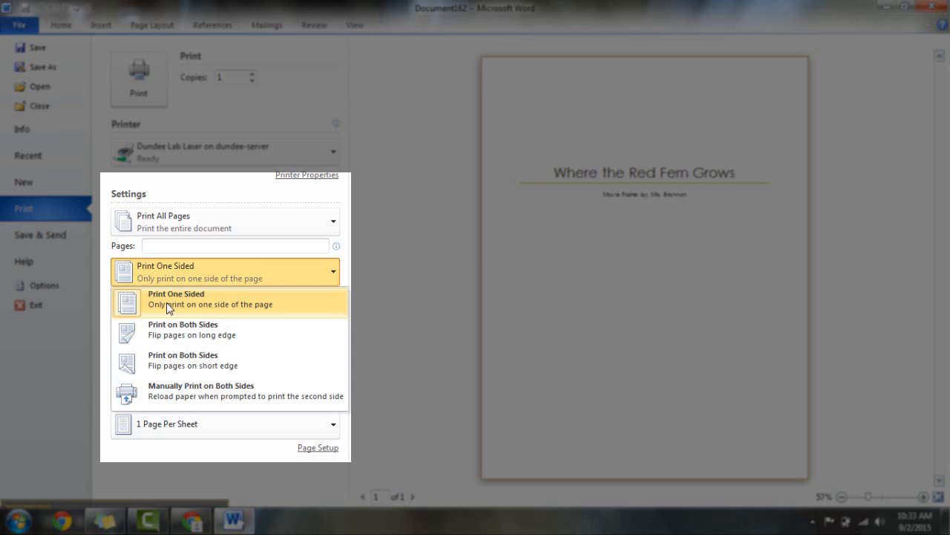
{"action": "left_click", "coordinate": [181, 335]}
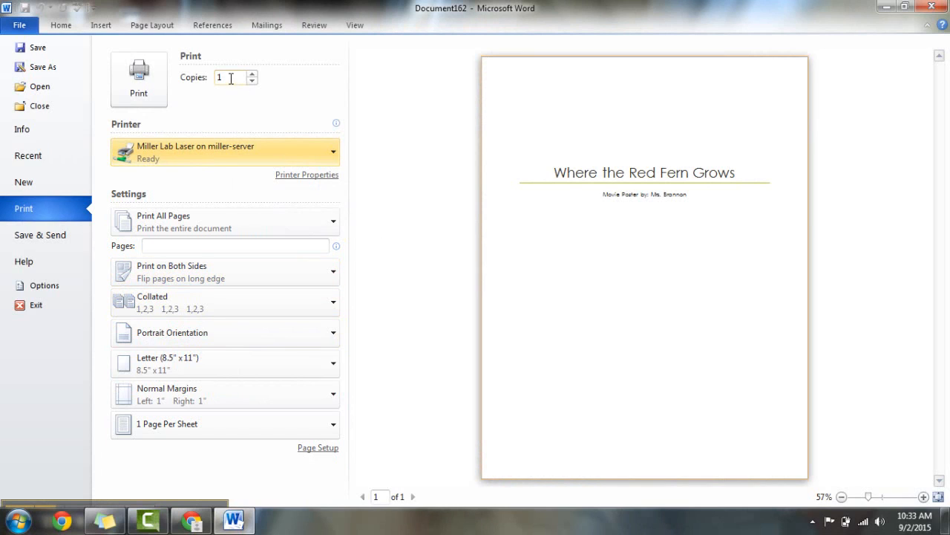
{"action": "left_click", "coordinate": [251, 74]}
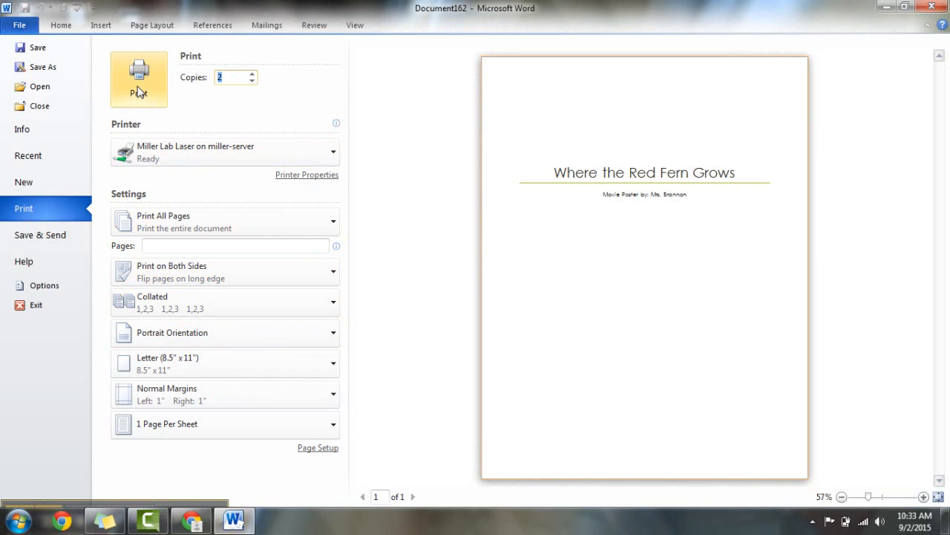
{"action": "left_click", "coordinate": [61, 25]}
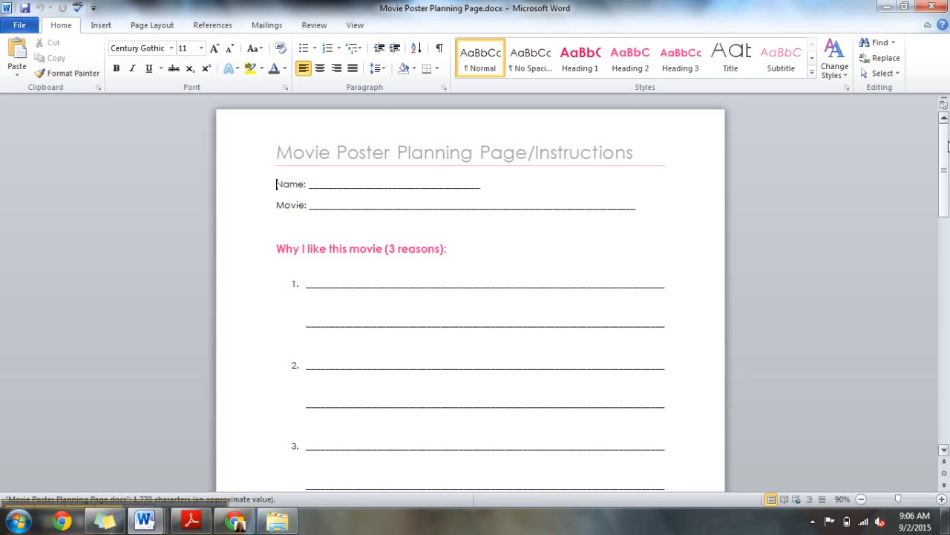
- View the movie poster checklist in the planning page, and switch to Chrome to open the Tech Lab blog in a new tab
{"action": "left_click_drag", "start_coordinate": [947, 145], "coordinate": [947, 328]}
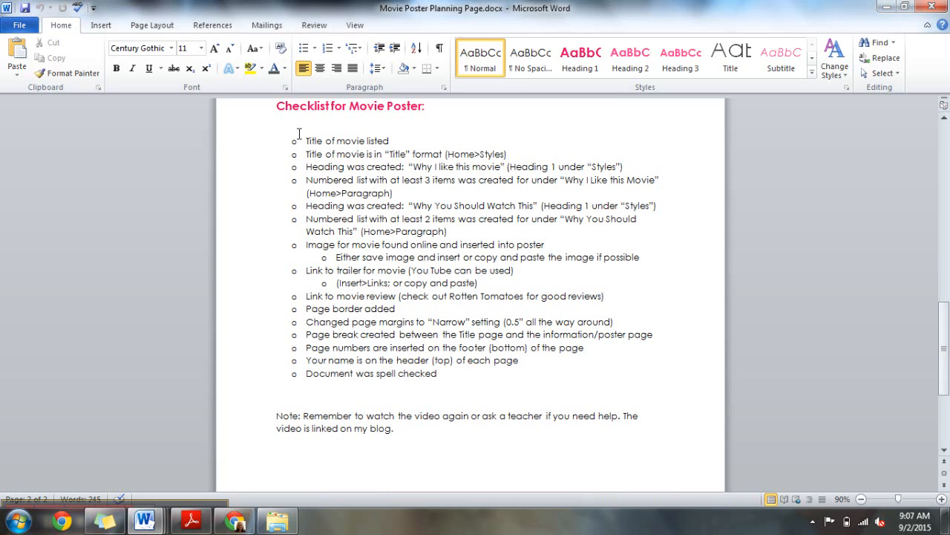
{"action": "left_click", "coordinate": [235, 524]}
{"action": "left_click", "coordinate": [424, 11]}
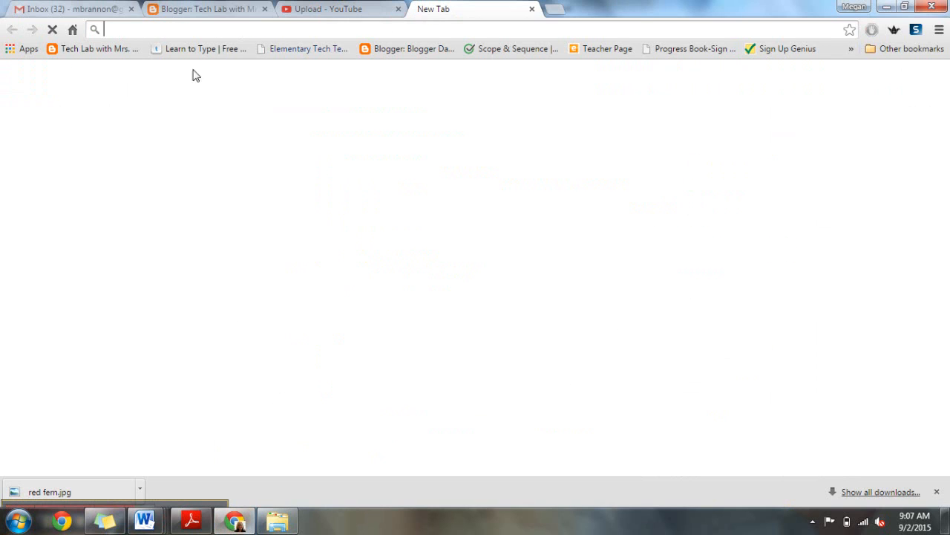
{"action": "left_click", "coordinate": [92, 50]}
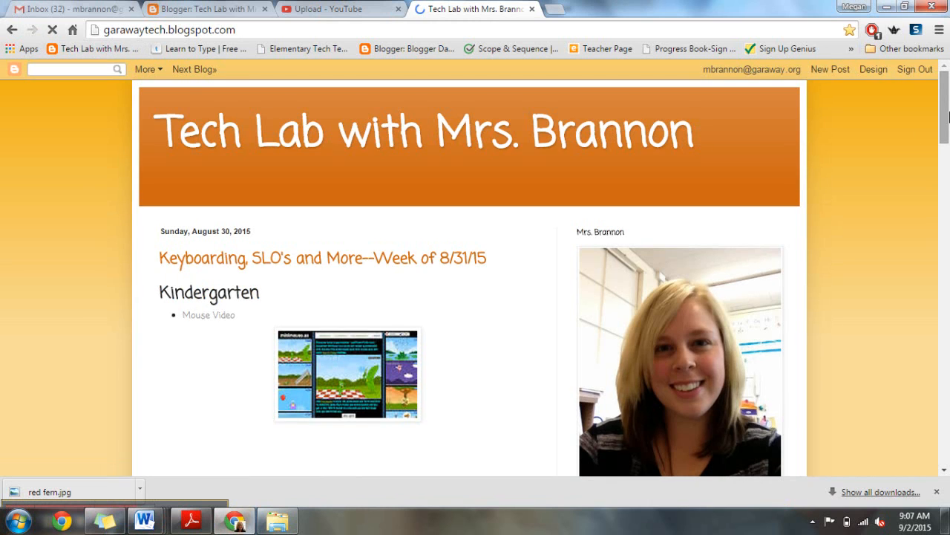
{"action": "mouse_move", "coordinate": [949, 114]}
{"action": "left_mouse_down"}
{"action": "mouse_move", "coordinate": [948, 263]}
{"action": "mouse_move", "coordinate": [944, 115]}
{"action": "left_mouse_up"}
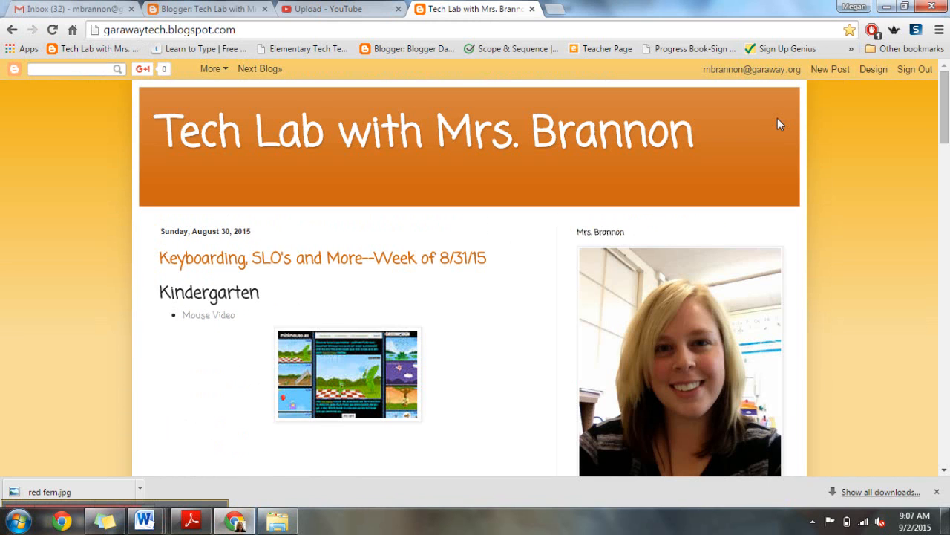